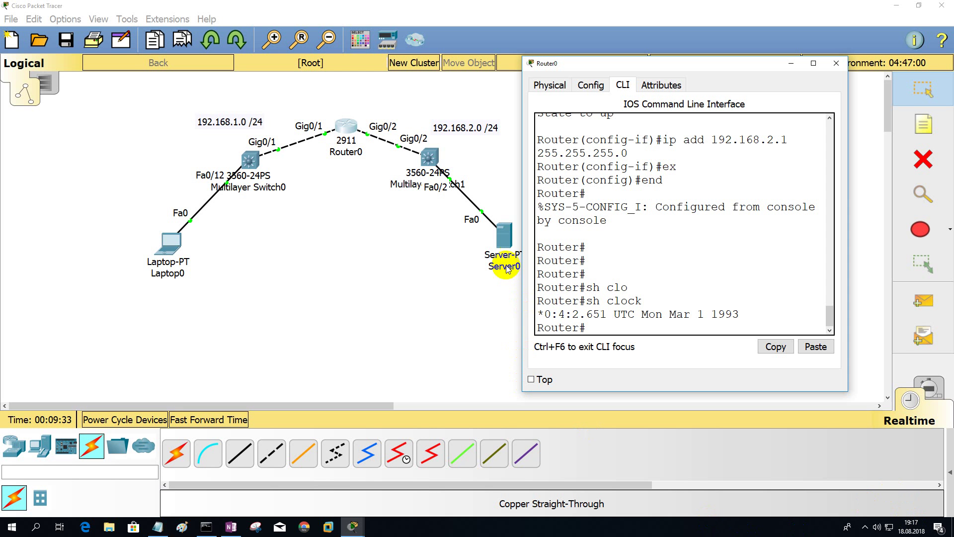
Review Server0's IP address, subnet mask and default gateway in its IP configuration
left_click(503, 237)
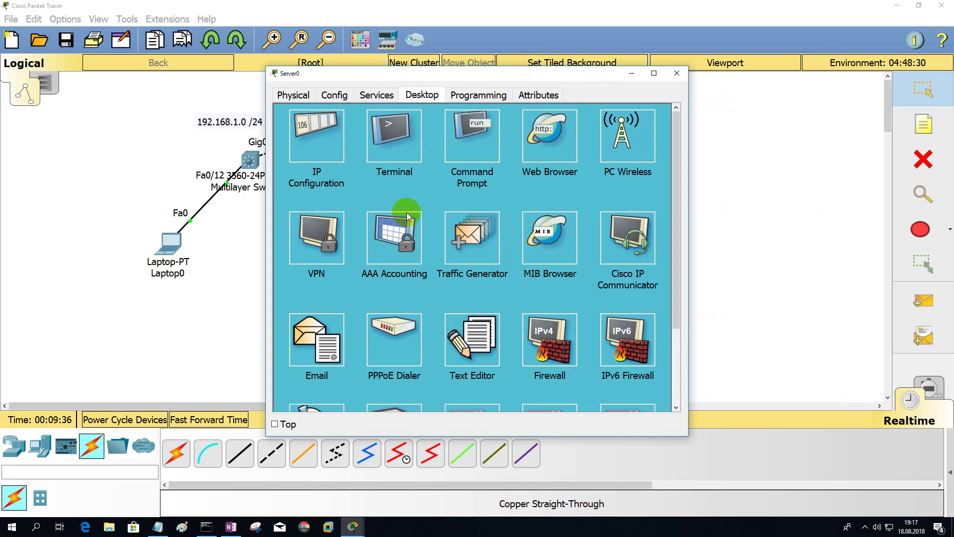
left_click(322, 143)
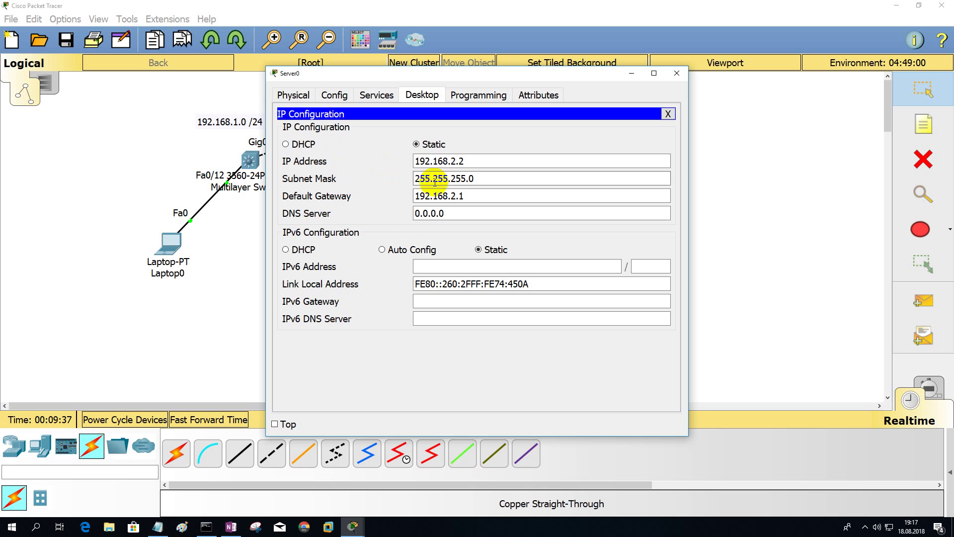
left_click(667, 114)
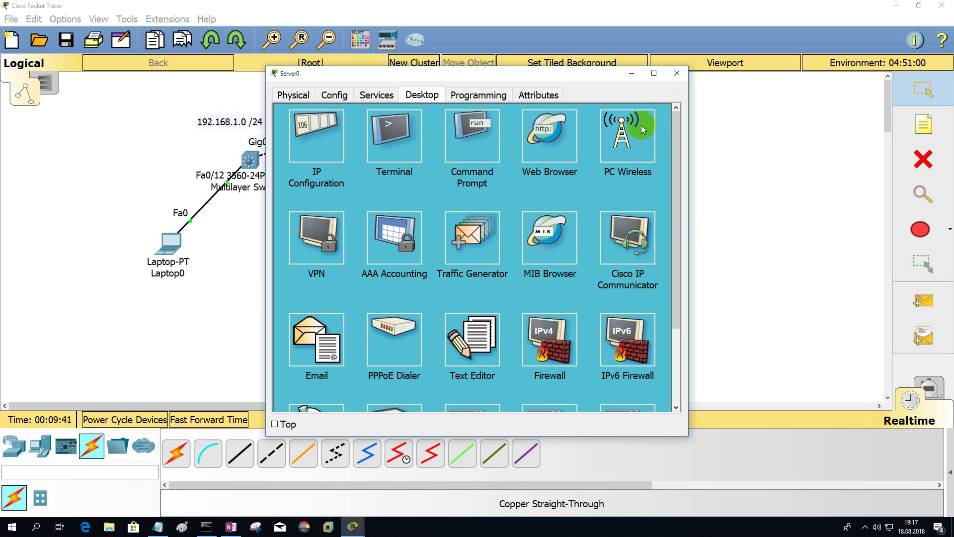
Show the NTP service settings of Server0
left_click(376, 94)
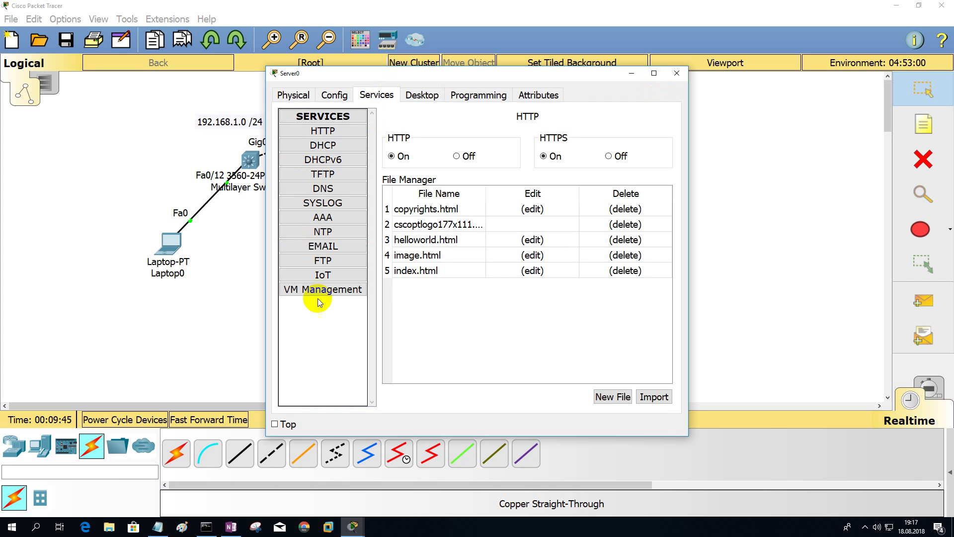
left_click(346, 231)
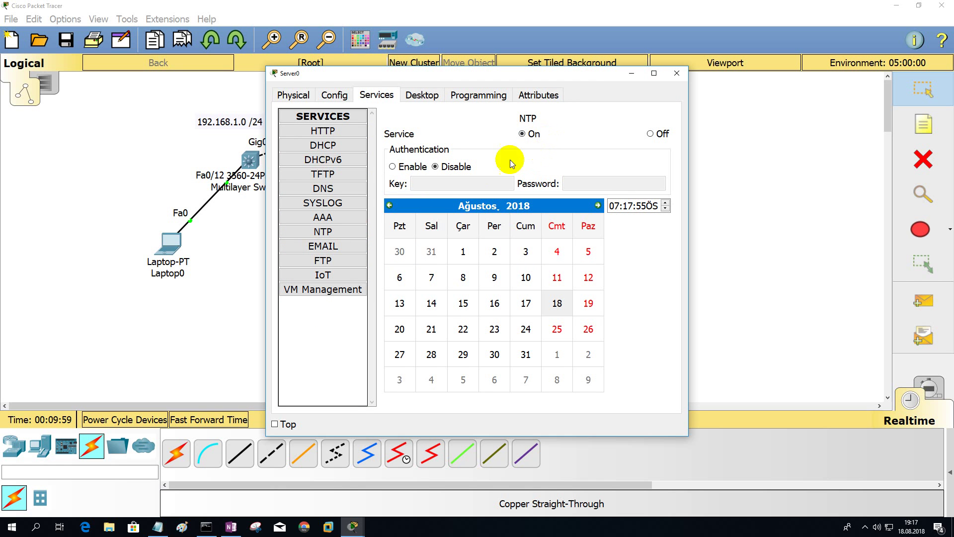
Try enabling NTP authentication on Server0 to inspect its key and password fields, and disable it again
left_click(394, 168)
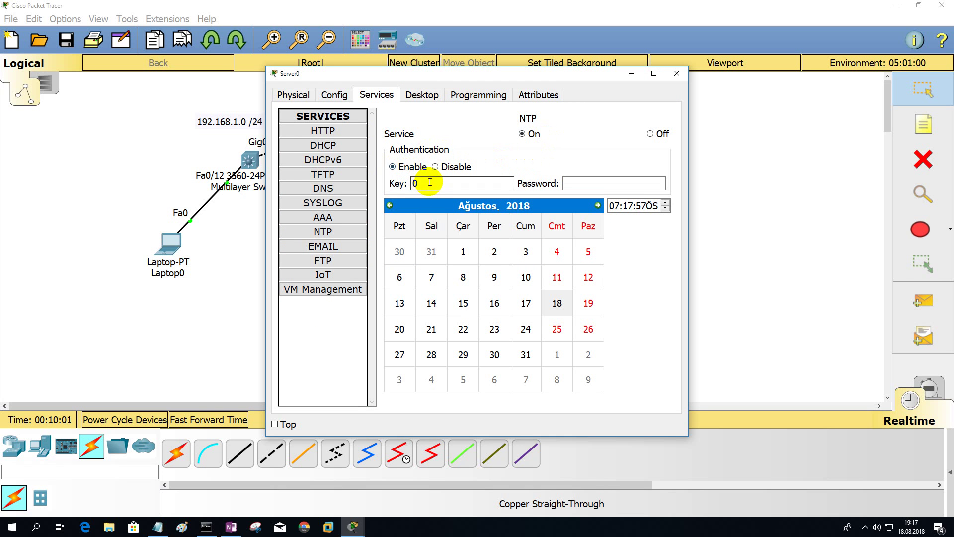
double_click(414, 184)
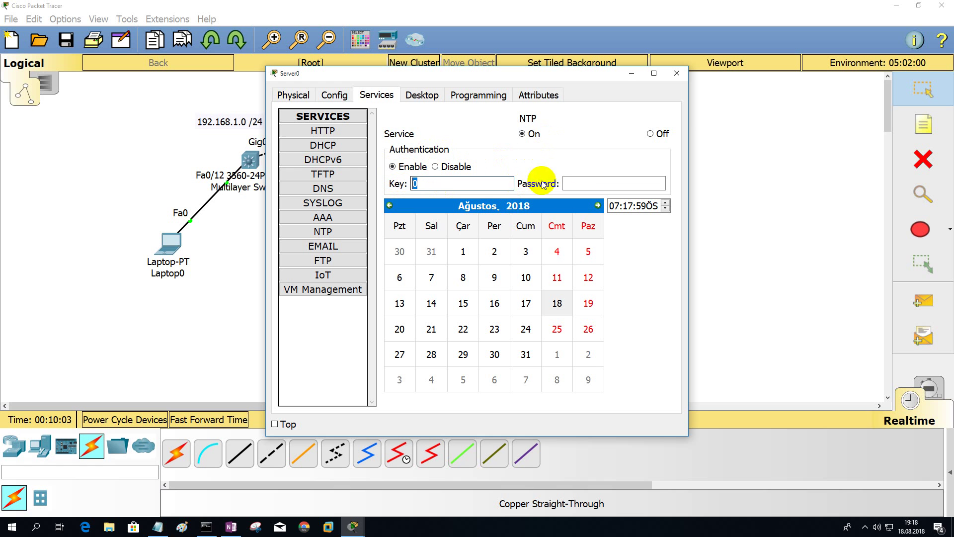
left_click(582, 185)
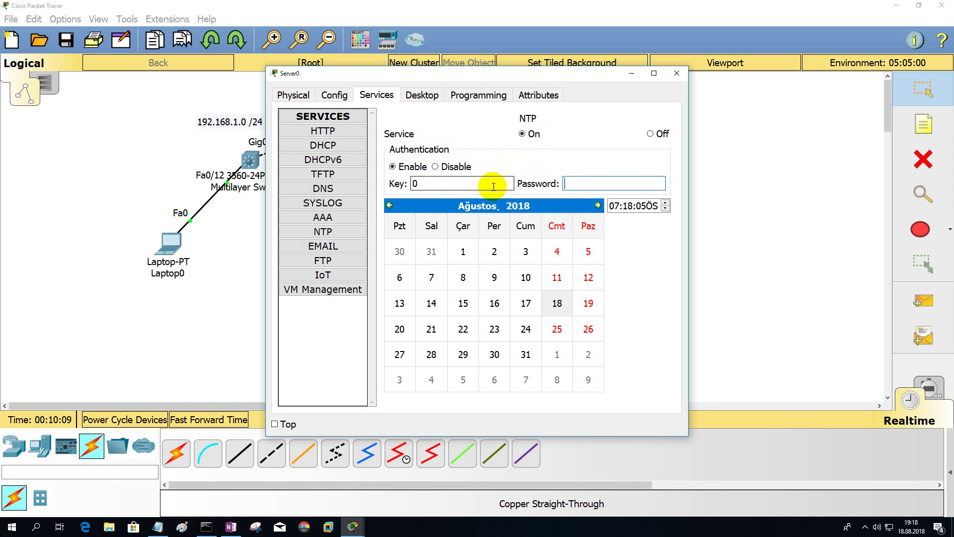
left_click(444, 169)
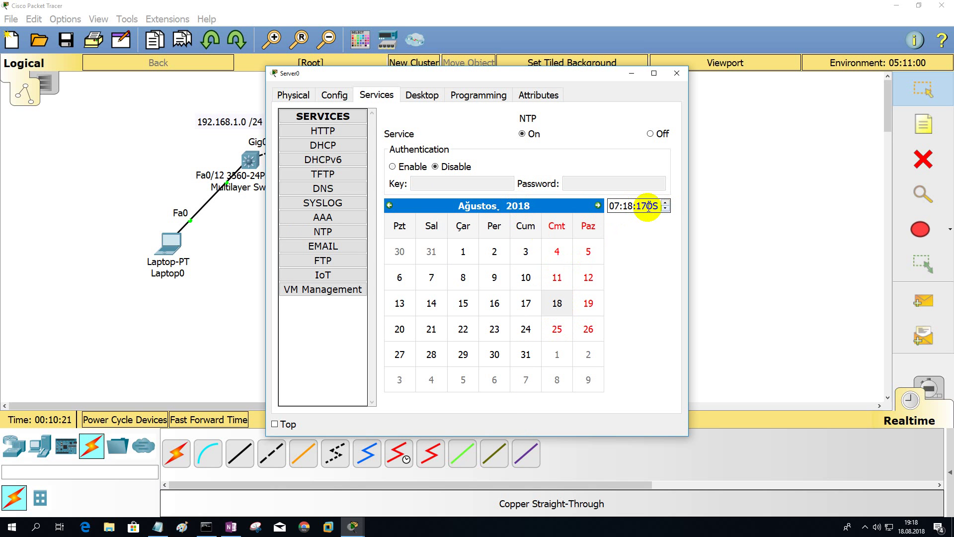
Set the hour of Server0's NTP clock to 08 ÖS and close the server's window
left_click(611, 207)
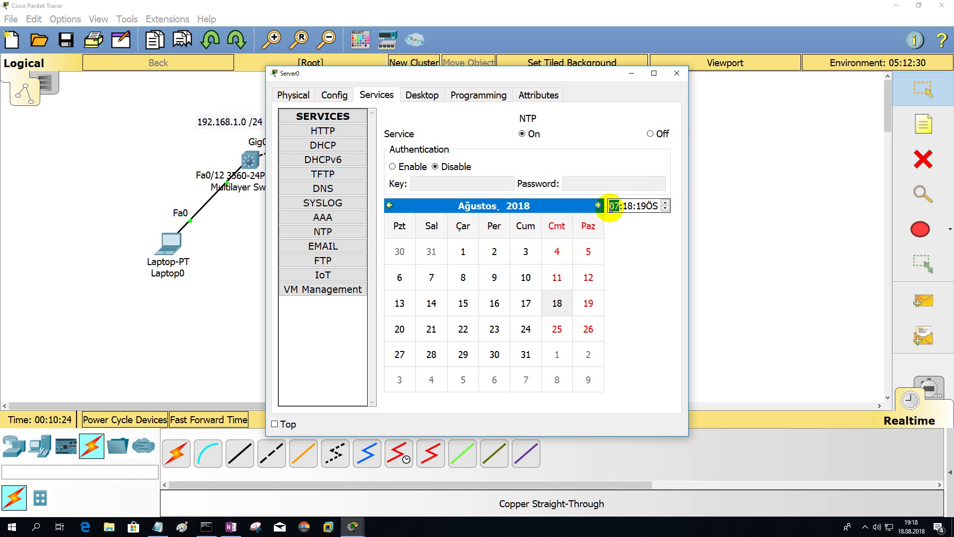
left_click(666, 203)
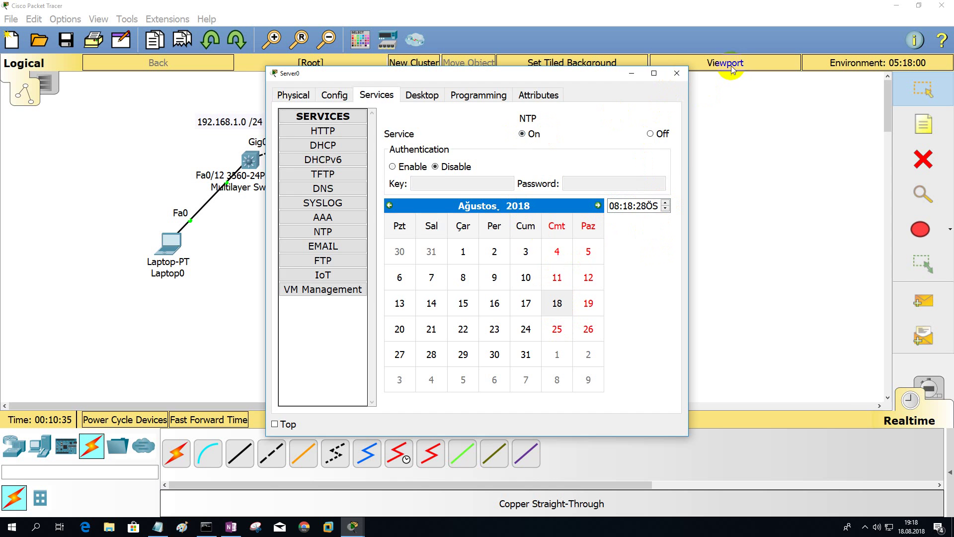
left_click(675, 80)
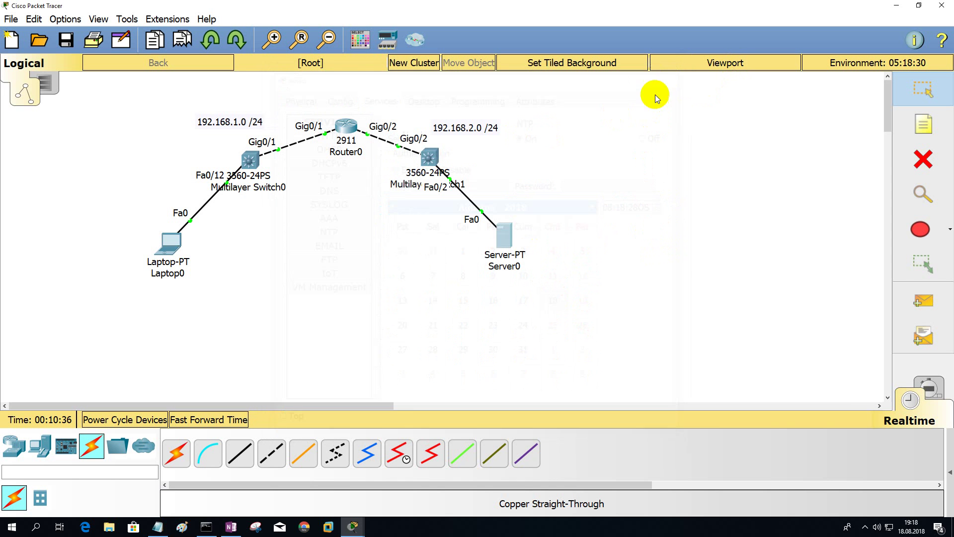
Enter global configuration mode in Router0's command line with conf t
left_click(345, 128)
left_click_drag(667, 68, 719, 61)
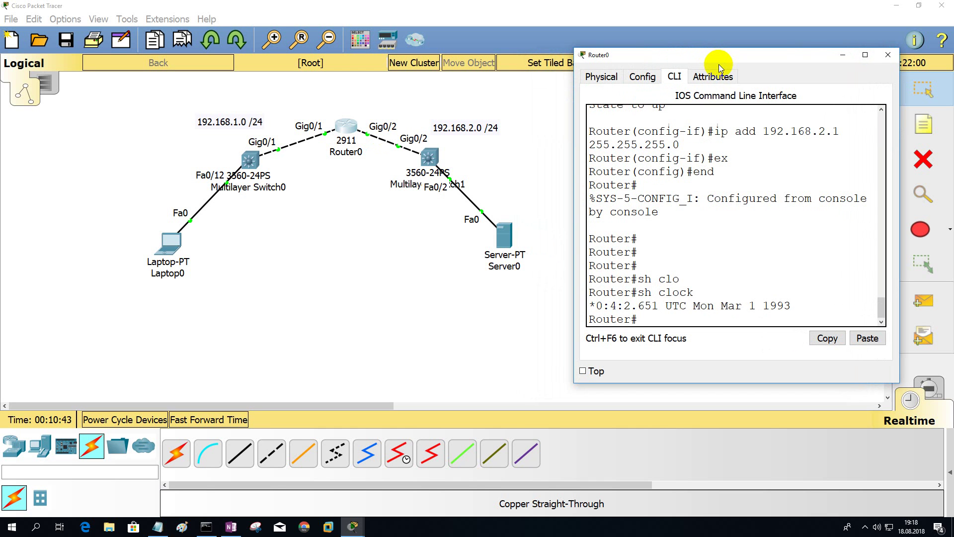
type("conf t")
key("Return")
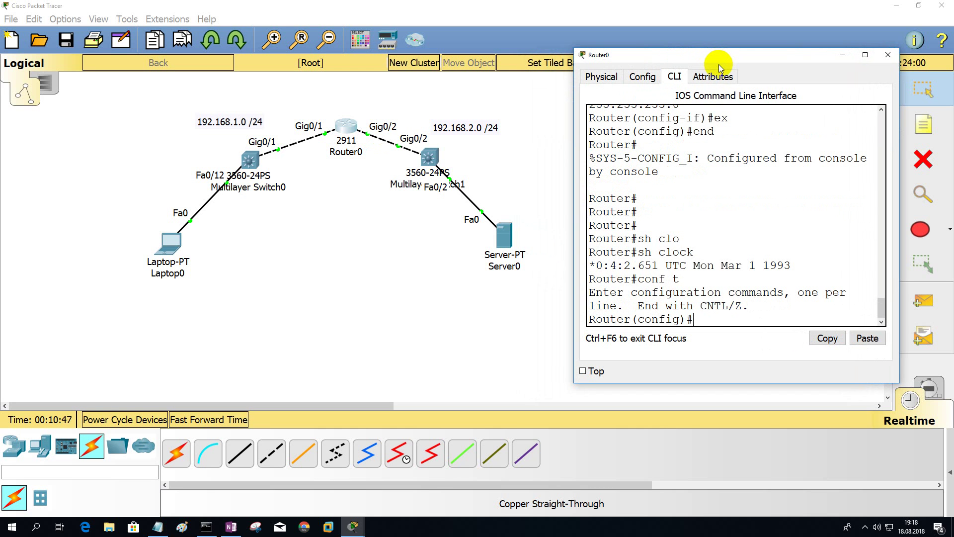
Configure Router0 to use 192.168.2.2 as its NTP server and widen the router's window
type("nt")
key("Tab")
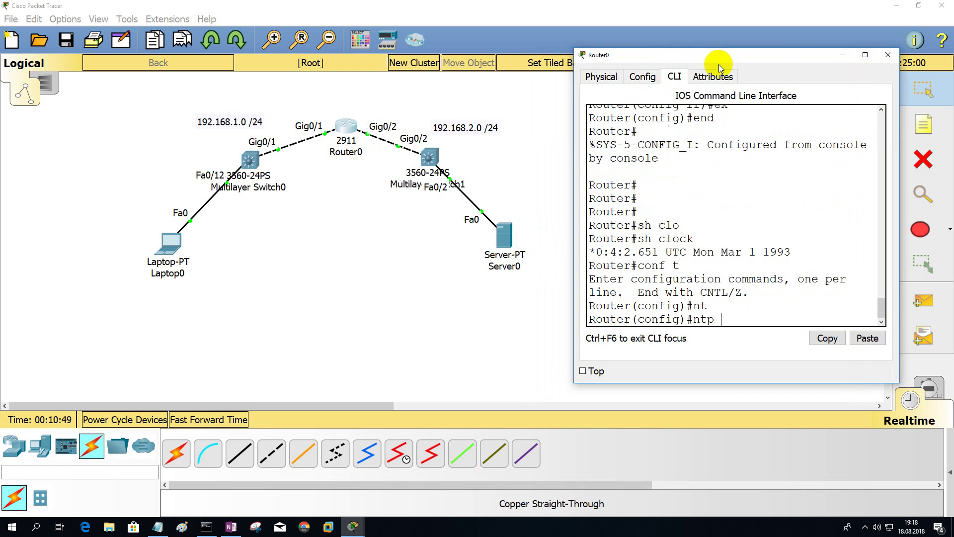
type("ser")
key("Tab")
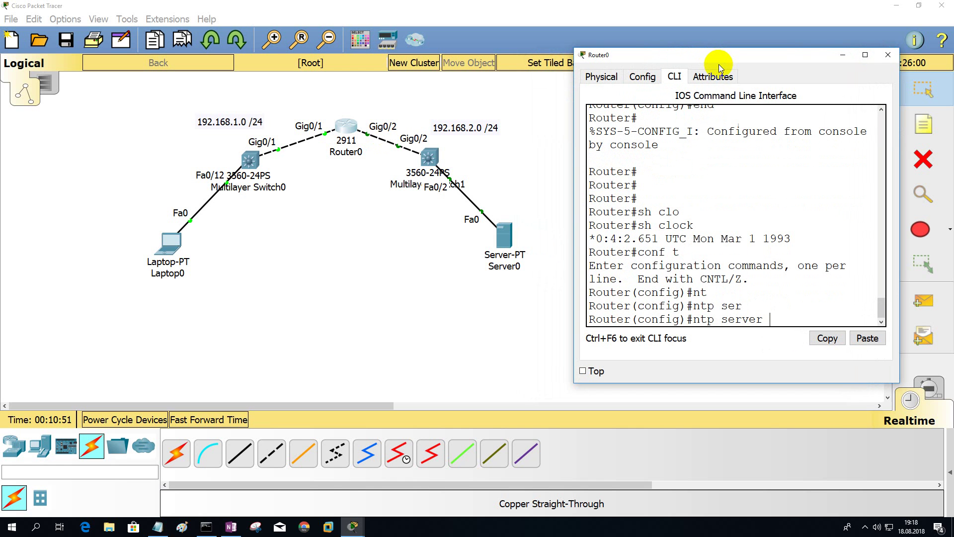
type("192.168.2.2")
key("Return")
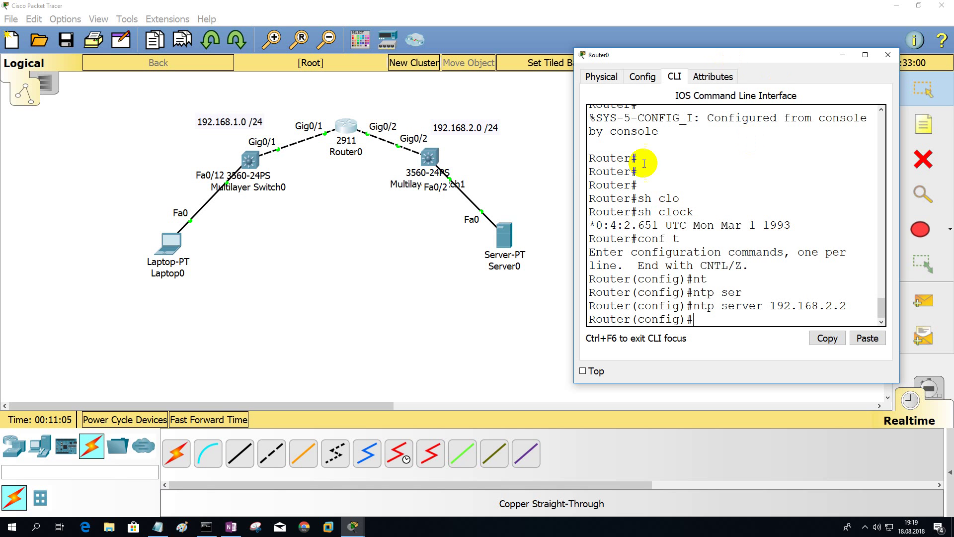
left_click_drag(573, 149, 512, 151)
key("Tab")
type("ser")
key("Tab")
type("192.168.2.2")
key("Return")
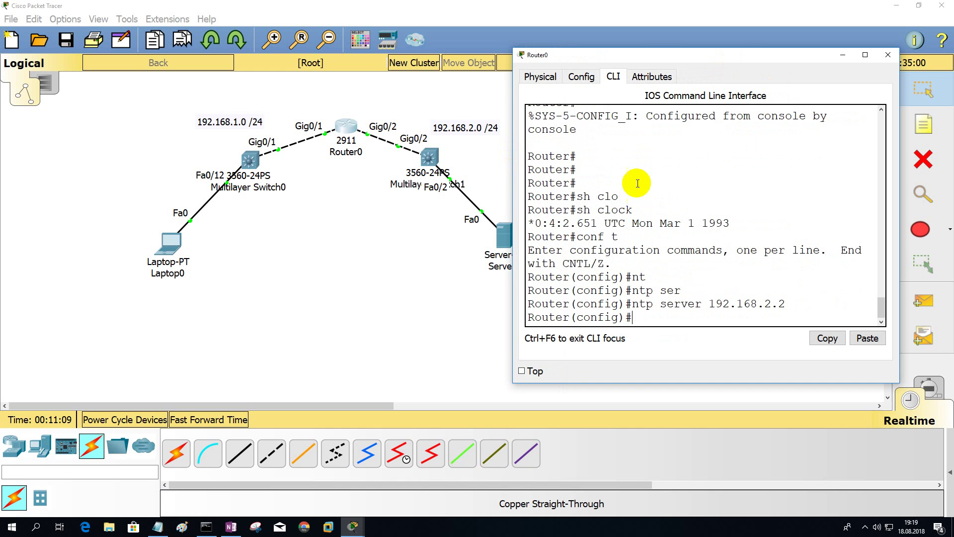
Draft an ntp authentication-key command on Router0 with a key number, md5 and the authentication password
type("nt")
key("Tab")
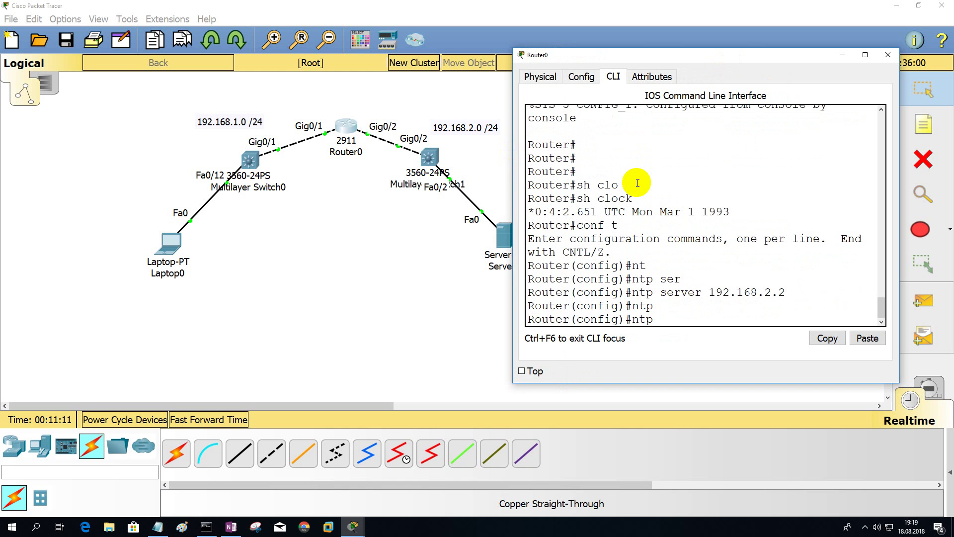
type("au")
key("Tab")
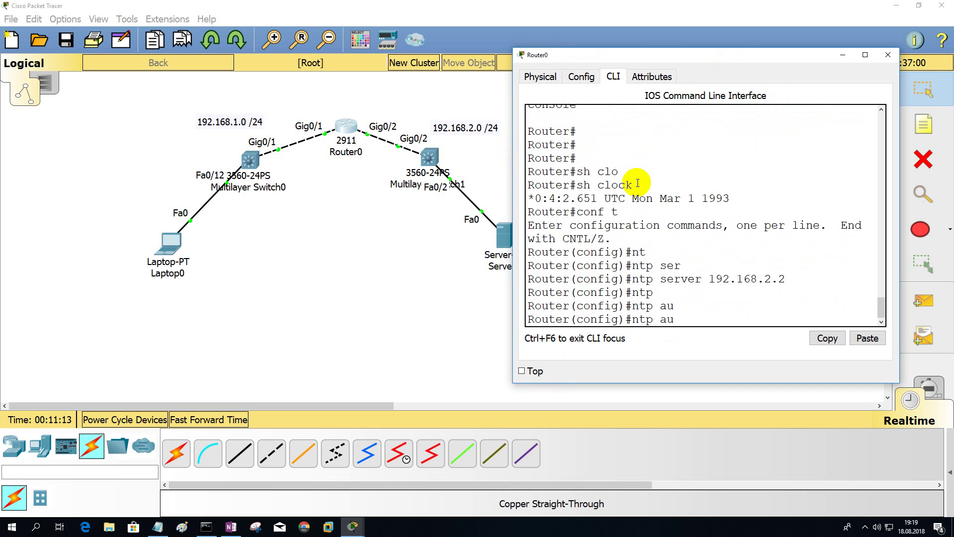
type("t")
key("Tab")
type("he")
key("Tab")
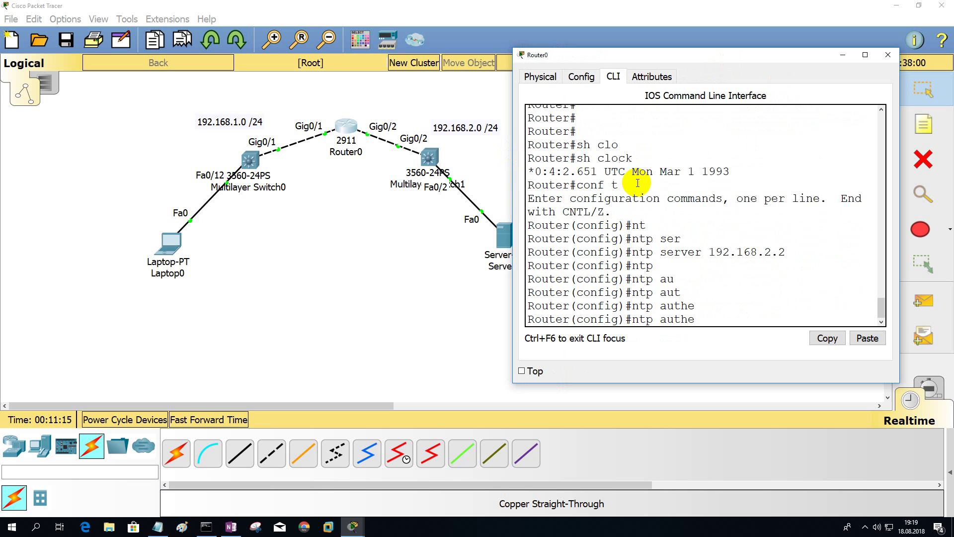
type("n")
type("ticate")
key("BackSpace")
key("BackSpace")
key("BackSpace")
type("tion")
key("Tab")
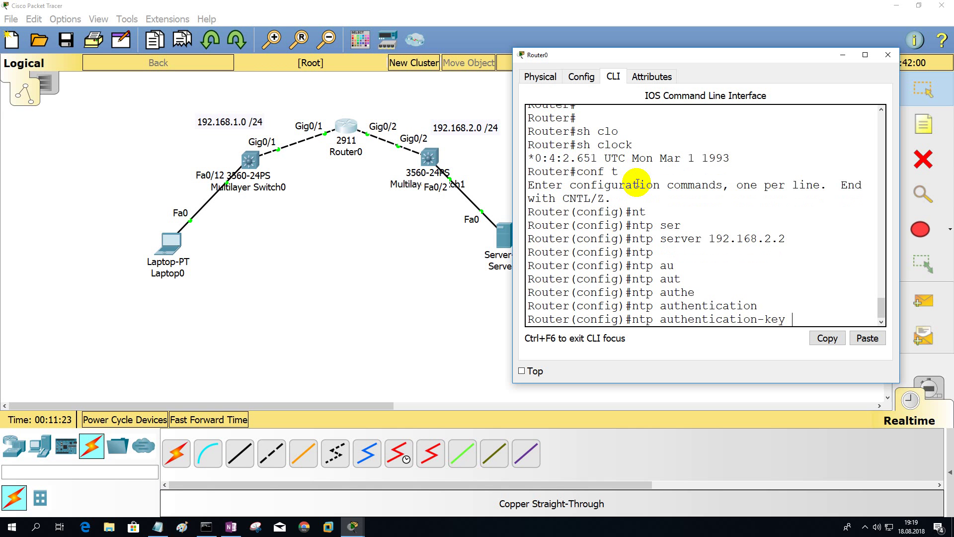
type("123456 m")
key("Tab")
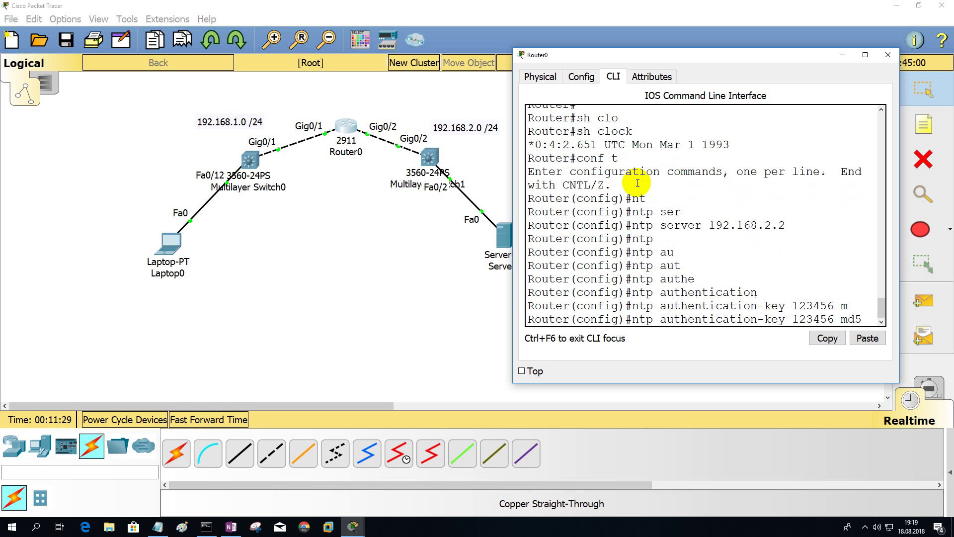
type("sinan")
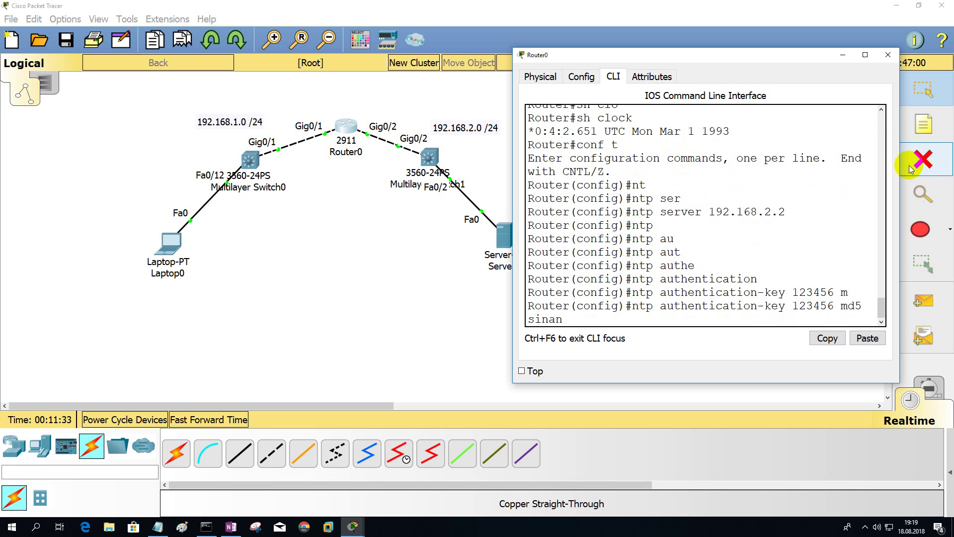
left_click_drag(899, 167, 947, 169)
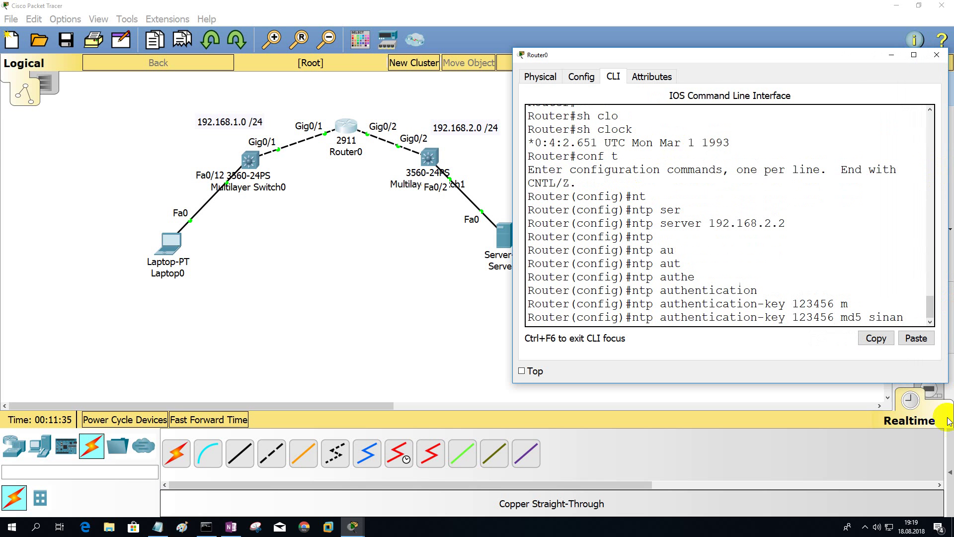
double_click(815, 318)
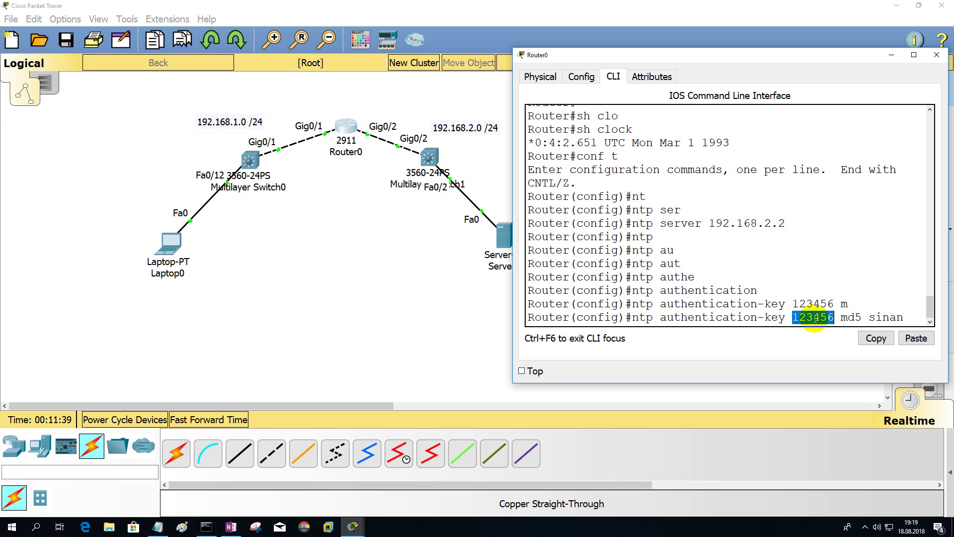
double_click(880, 318)
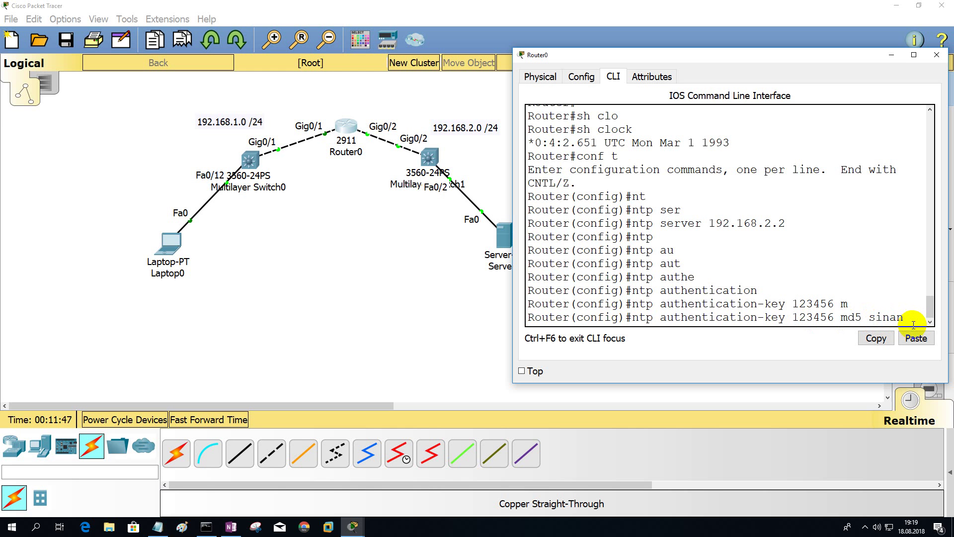
Erase the unsubmitted ntp authentication-key command from Router0's configuration prompt
key("BackSpace")
key("BackSpace")
key("BackSpace")
key("BackSpace")
key("BackSpace")
key("BackSpace")
key("BackSpace")
key("BackSpace")
key("BackSpace")
key("BackSpace")
key("BackSpace")
key("BackSpace")
key("BackSpace")
key("BackSpace")
key("BackSpace")
key("BackSpace")
key("BackSpace")
key("BackSpace")
key("BackSpace")
key("BackSpace")
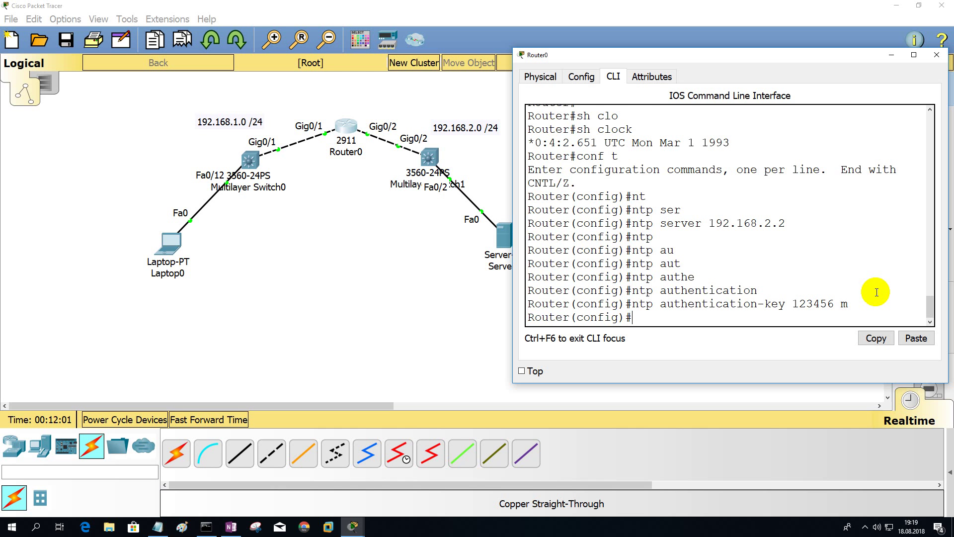
Exit configuration mode with end and check Router0's date and time with sh clock
type("end")
key("Return")
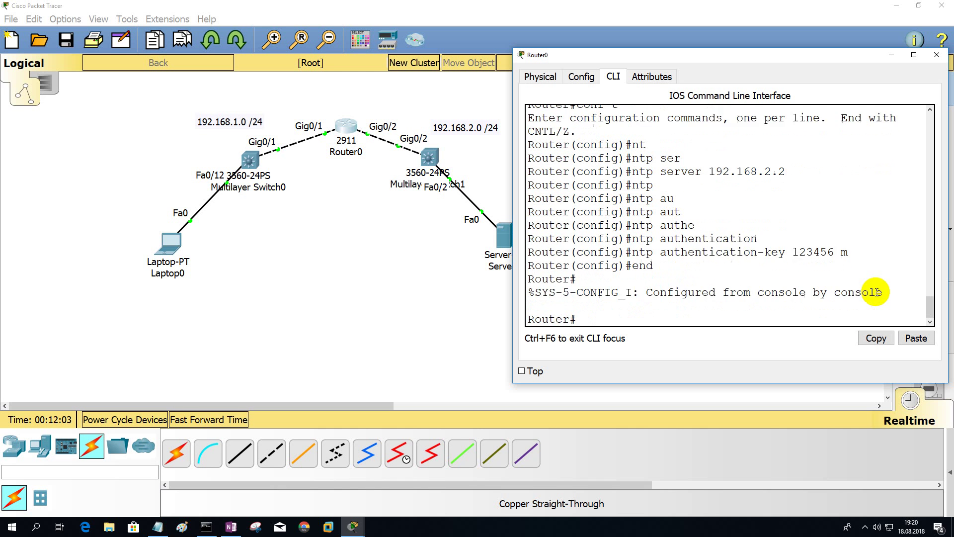
key("Return")
key("Return")
key("Return")
type("sh cl")
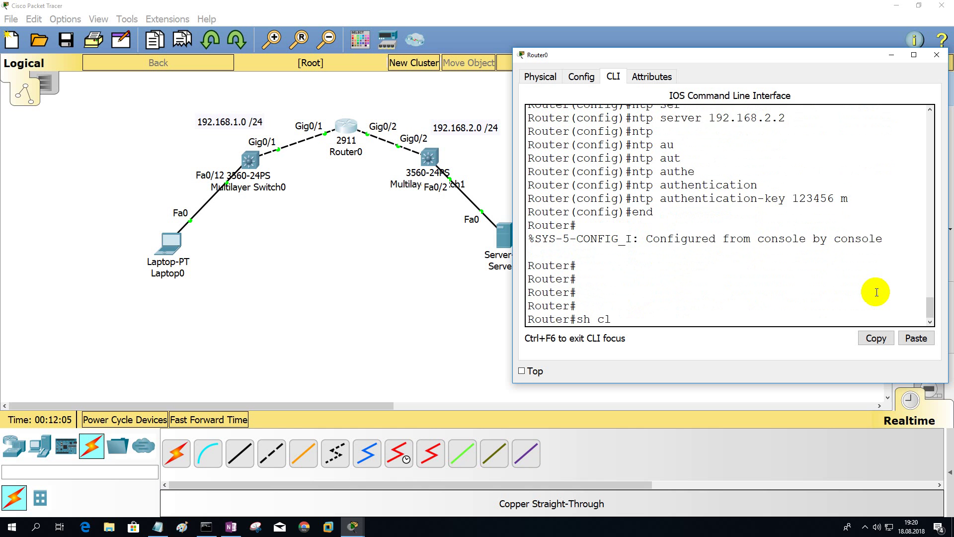
key("Tab")
type("o")
key("Tab")
key("Return")
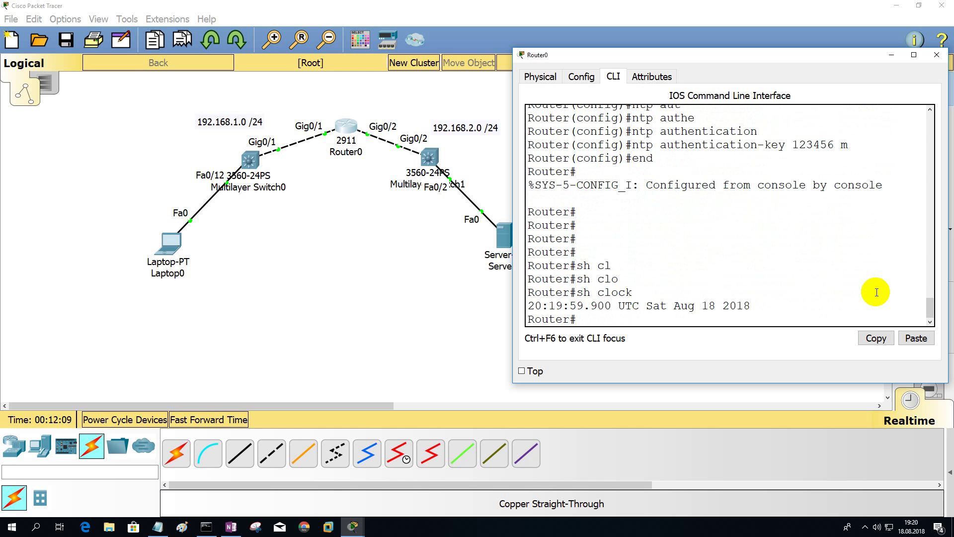
left_click_drag(750, 306, 522, 308)
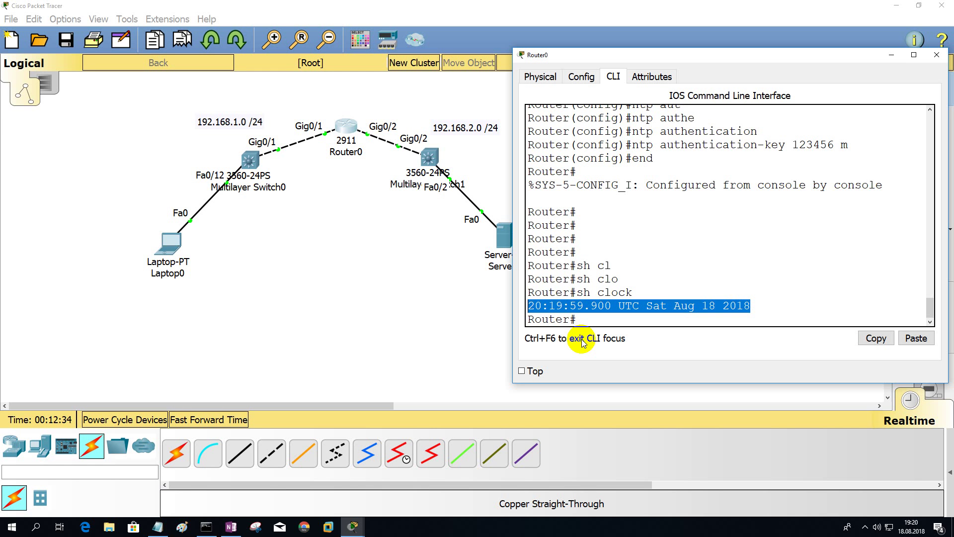
Return Router0 to global configuration mode with configure t
left_click(693, 319)
key("Return")
key("Return")
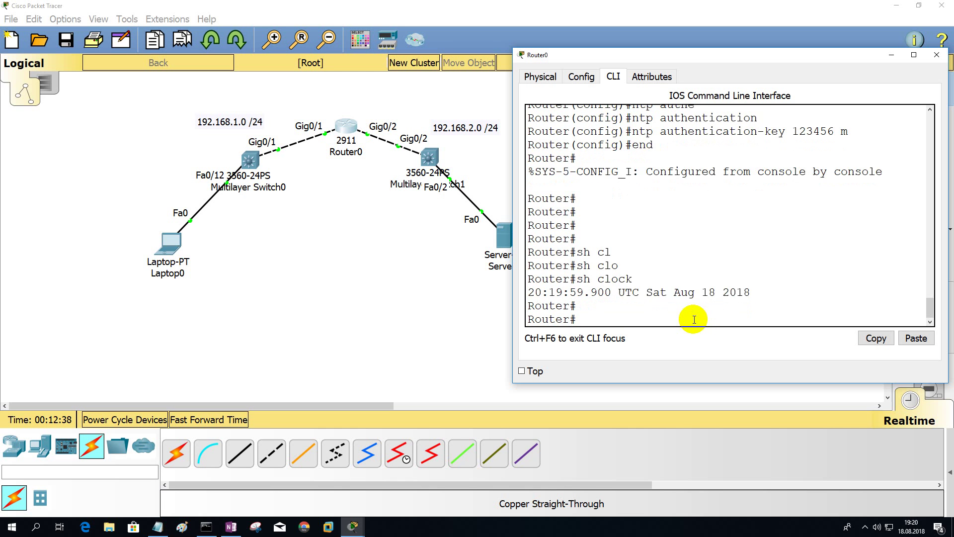
type("conf")
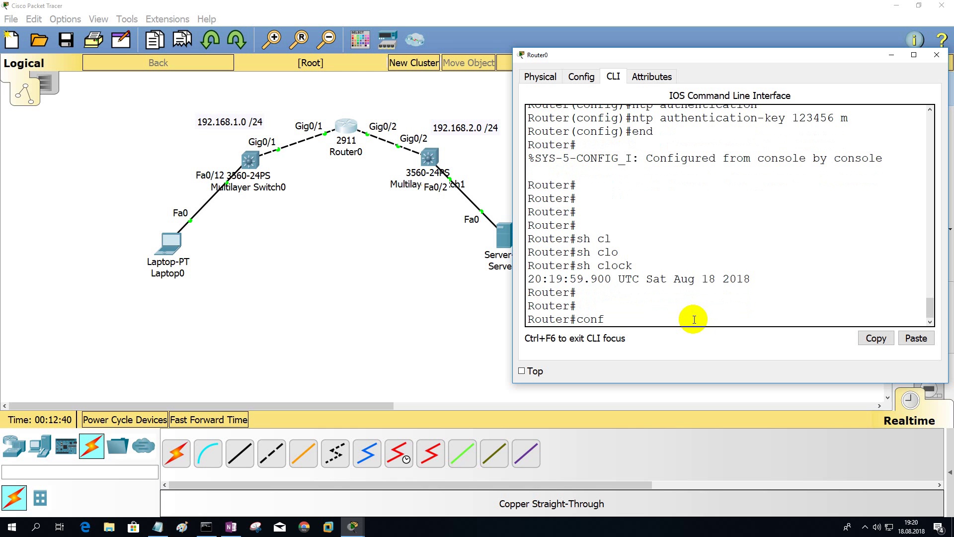
key("Tab")
type("t")
key("Return")
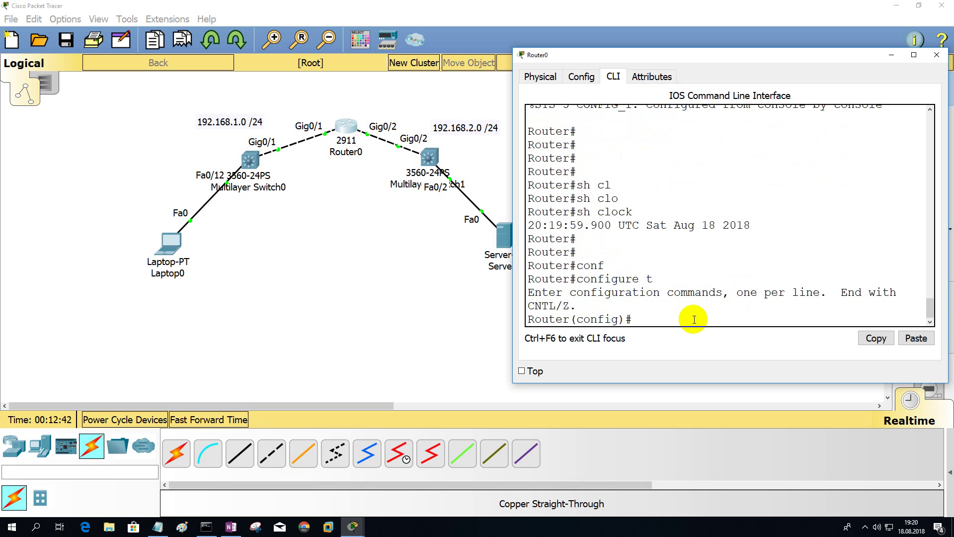
Begin a logging command in Router0's global configuration and list its options, highlighting the logging host IP address and host entries
key("Return")
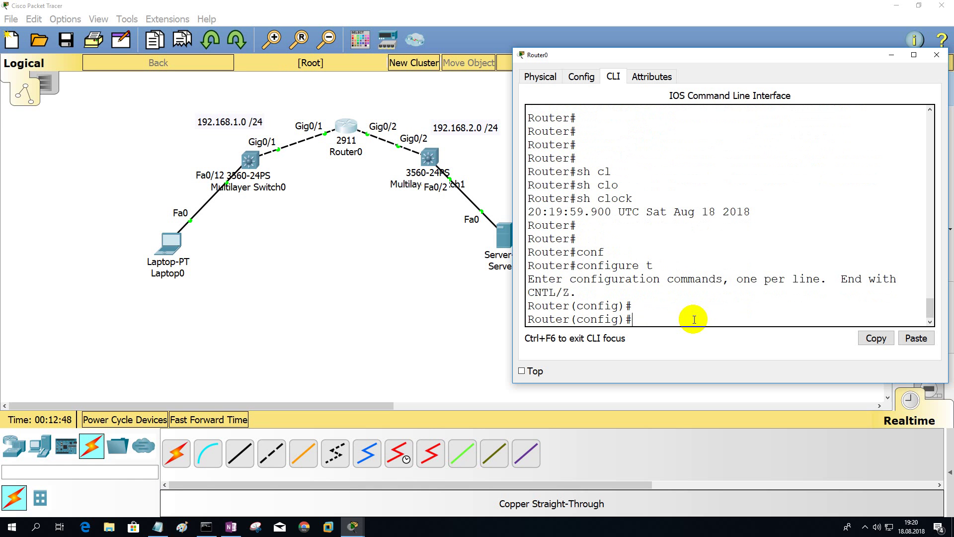
type("log")
key("Tab")
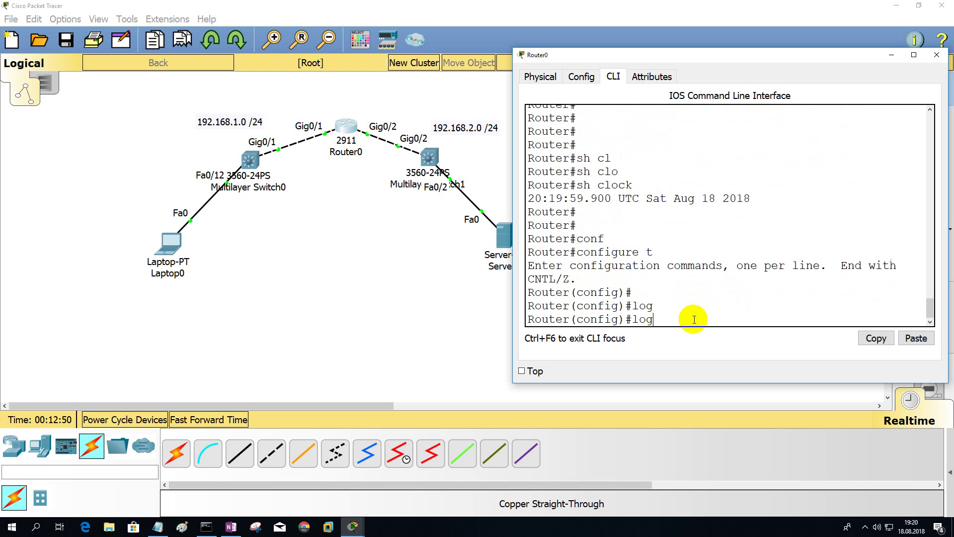
type("g")
key("Tab")
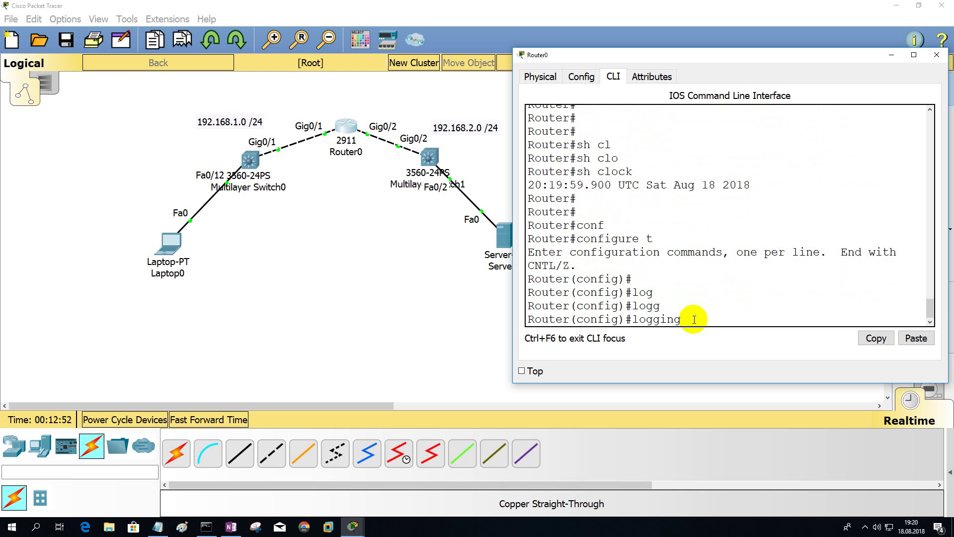
type("?")
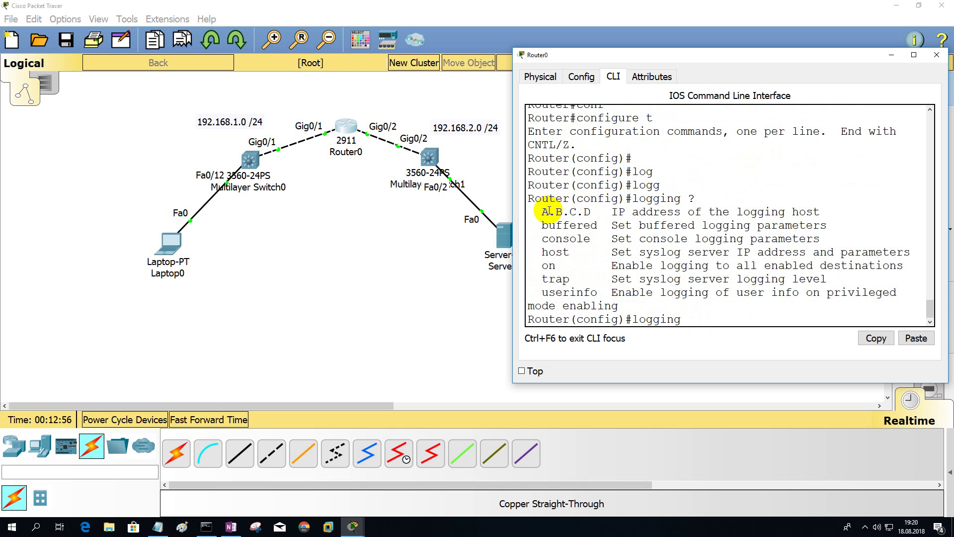
left_click_drag(543, 211, 820, 207)
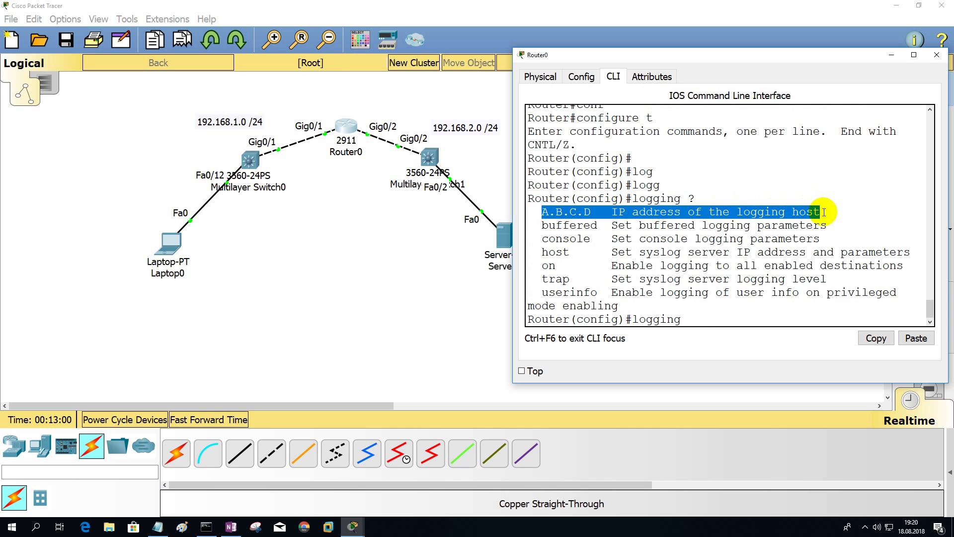
left_click_drag(541, 252, 919, 250)
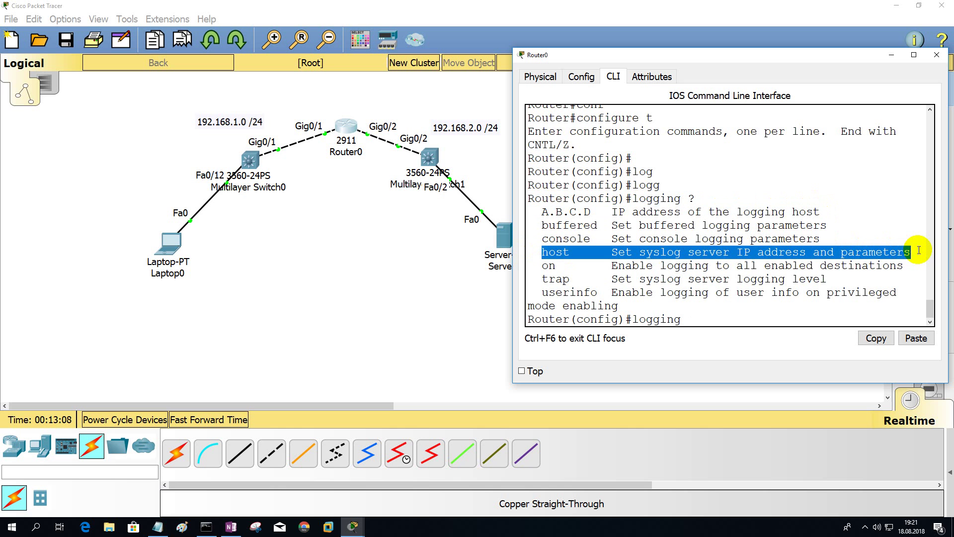
left_click(770, 322)
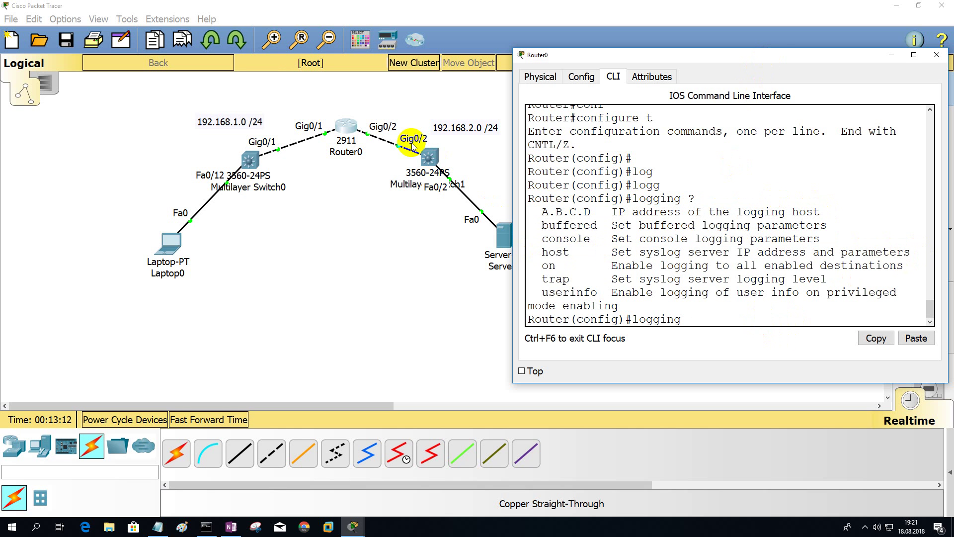
Minimize Router0, check the SYSLOG service settings and log on Server0, and close the server's window
left_click(891, 56)
left_click(505, 239)
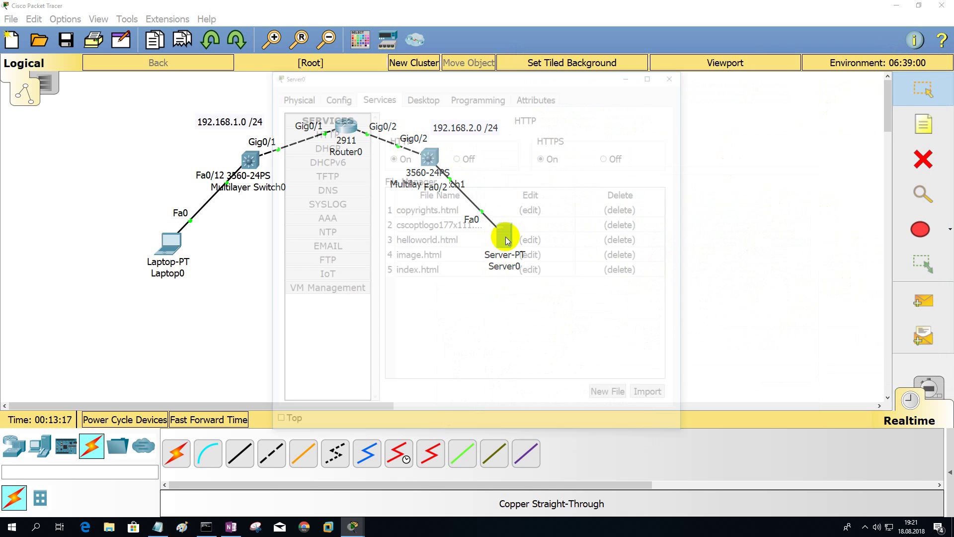
left_click(335, 204)
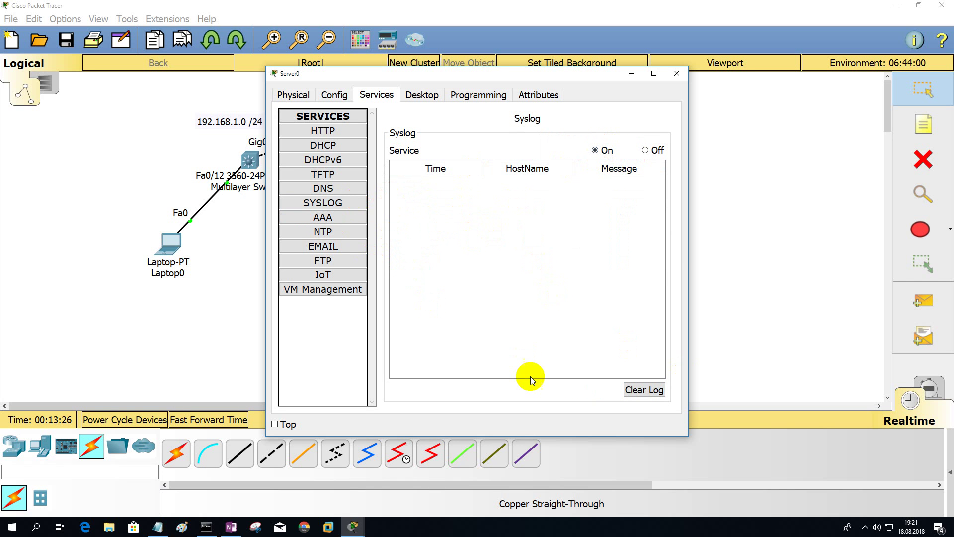
left_click(678, 75)
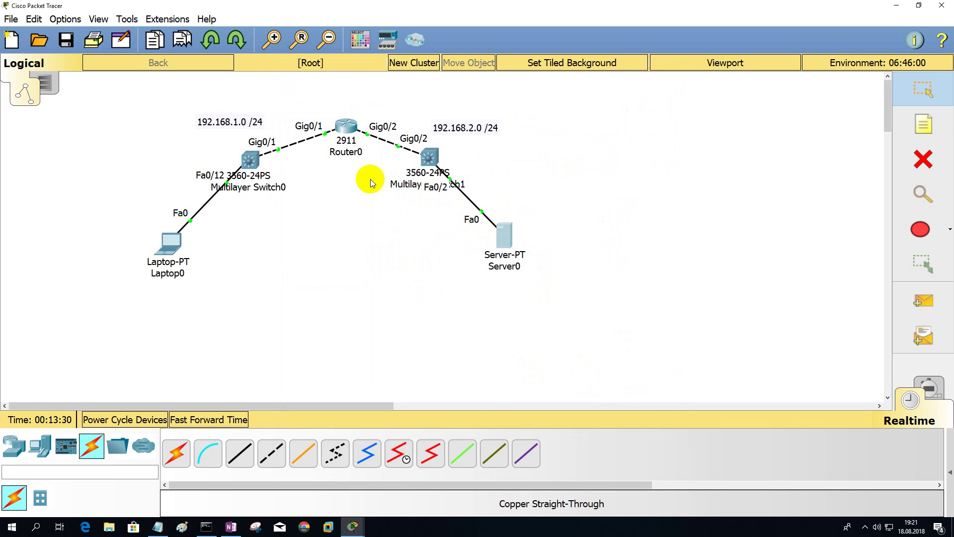
Return to Router0's unfinished logging command and set 192.168.2.2 as the syslog host
left_click(345, 126)
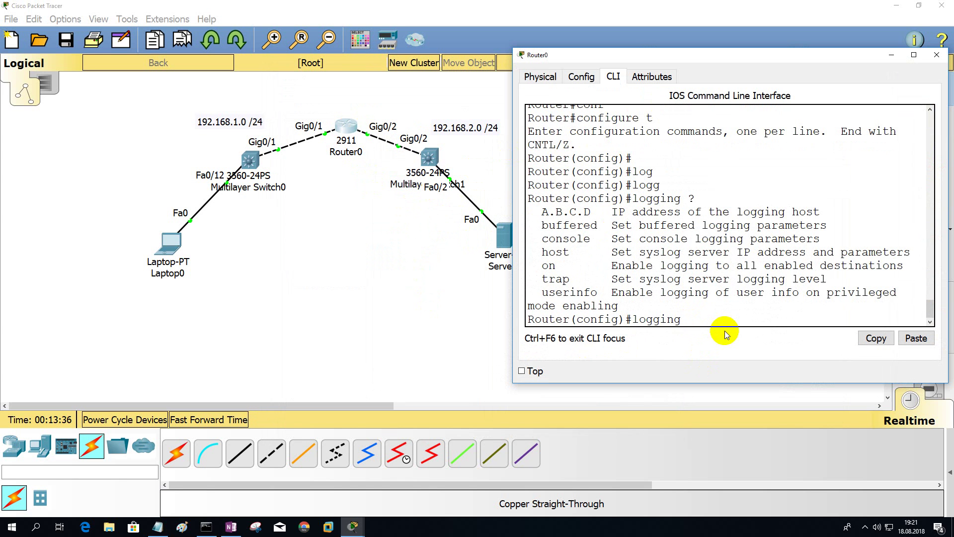
type("192.168.2.2")
key("Return")
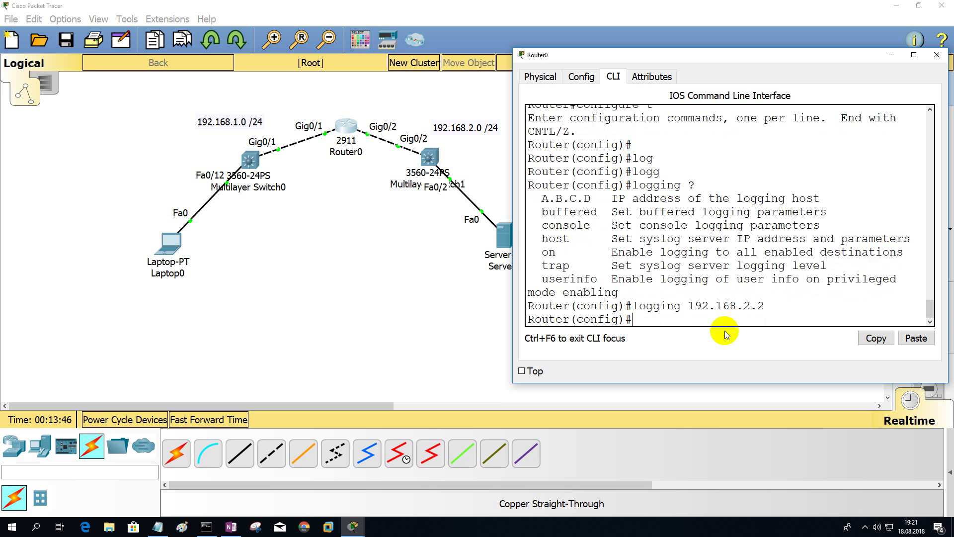
Switch to Chrome and open the NAS portal's login page on port 8000
left_click(313, 531)
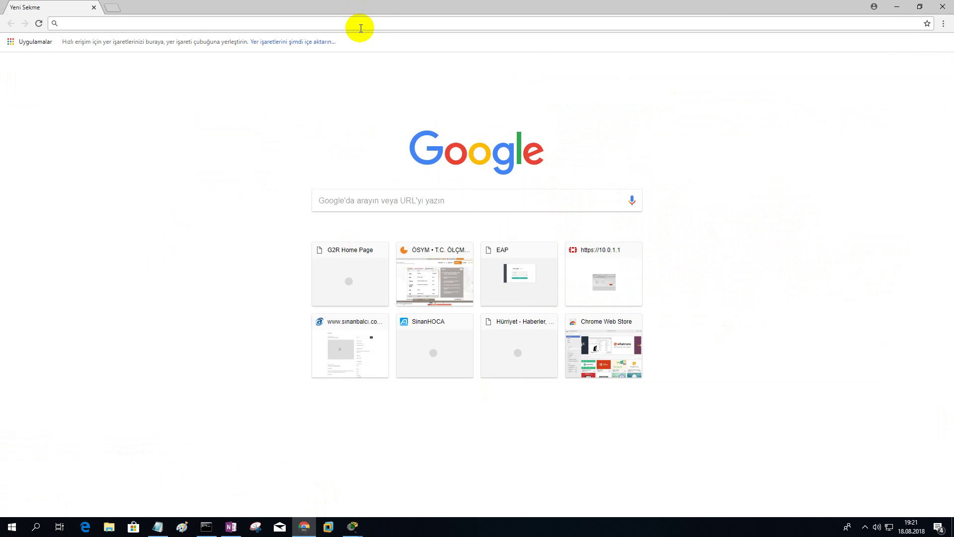
type("nas")
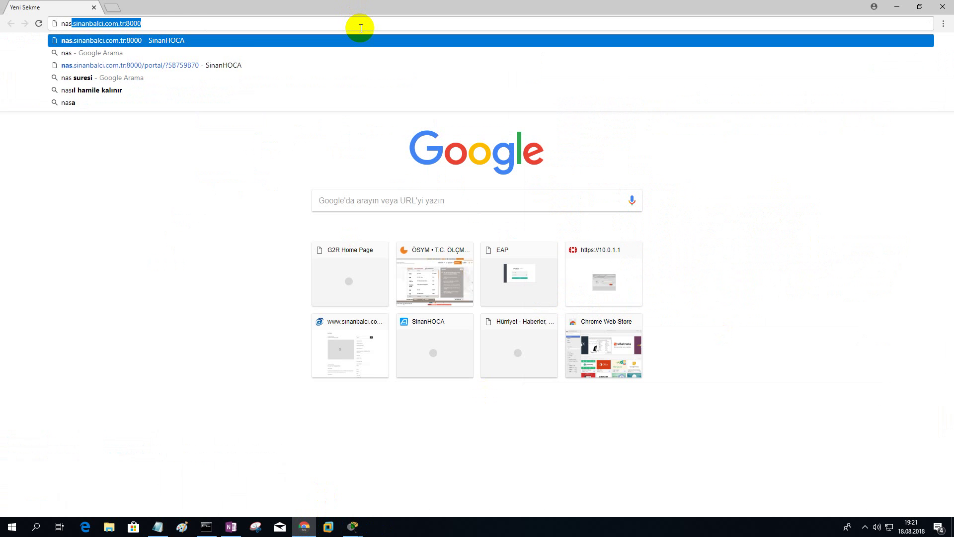
key("Return")
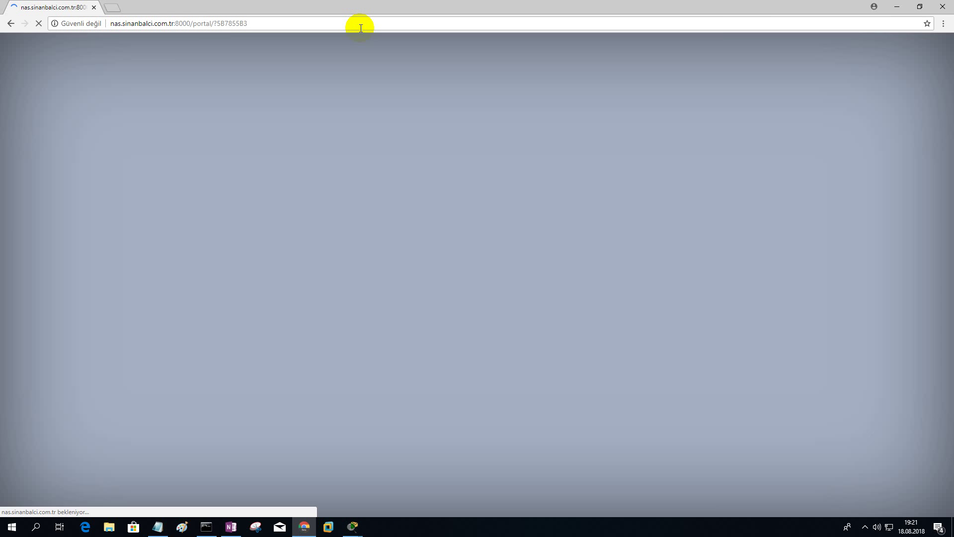
Sign in to the NAS as admin with the account password and decline saving the password in the browser
type("ad")
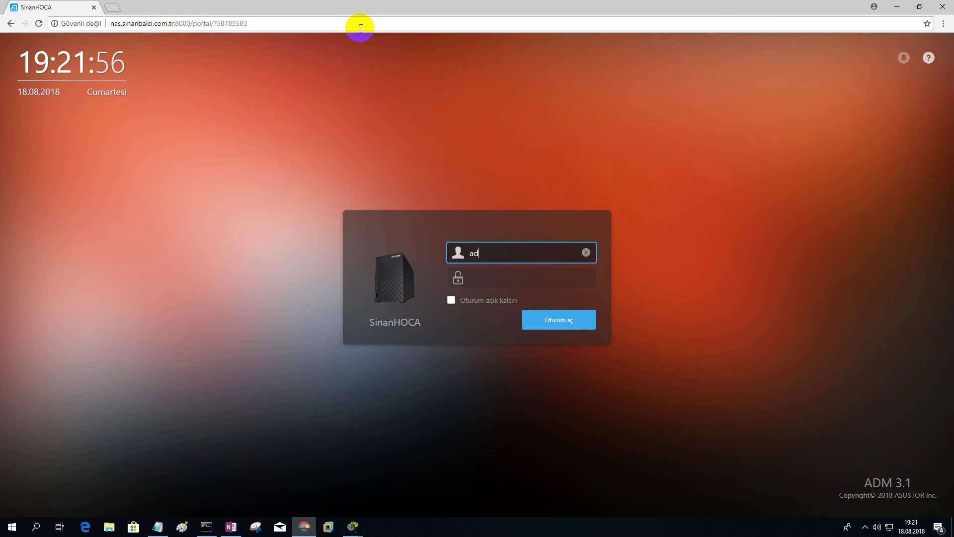
type("min")
key("Tab")
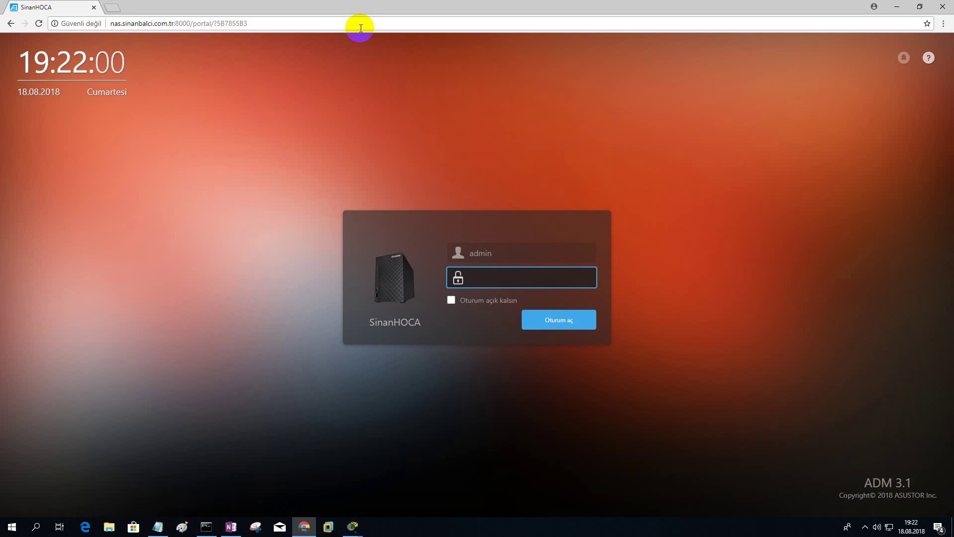
type("********")
key("Return")
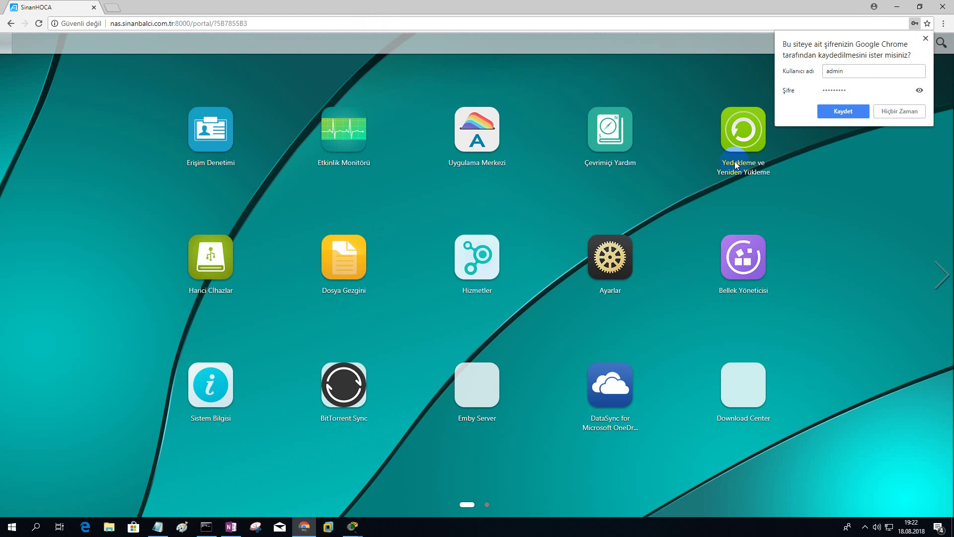
left_click(892, 108)
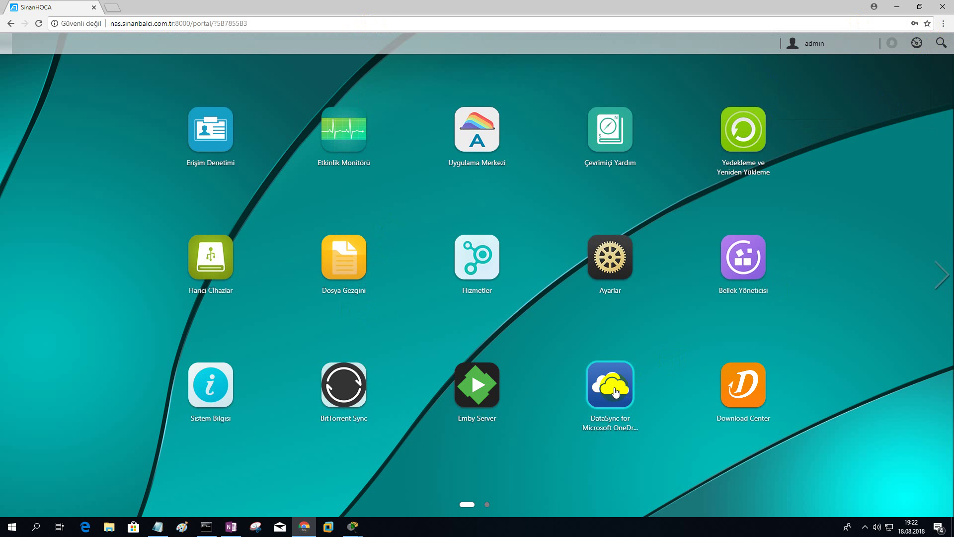
Look through the NAS services (Hizmetler), view the TFTP Server/Sunucu settings, and close the window
left_click(479, 254)
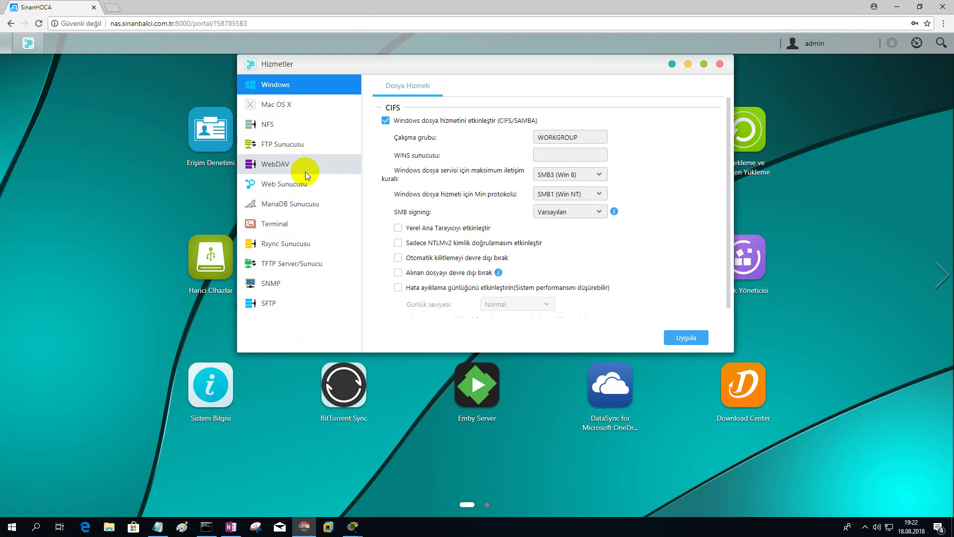
left_click(317, 265)
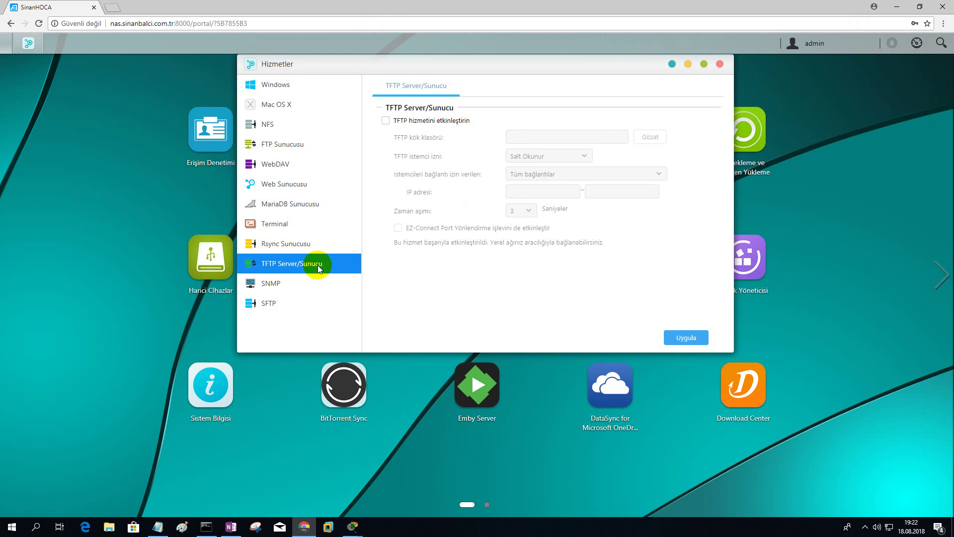
left_click(720, 64)
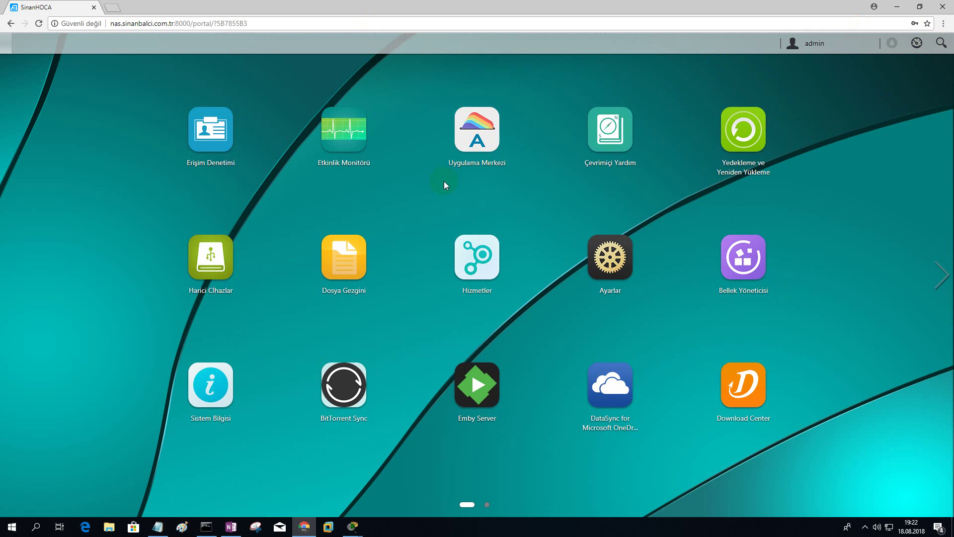
Search the installed apps in Uygulama Merkezi for "sys" and clear the search
left_click(472, 168)
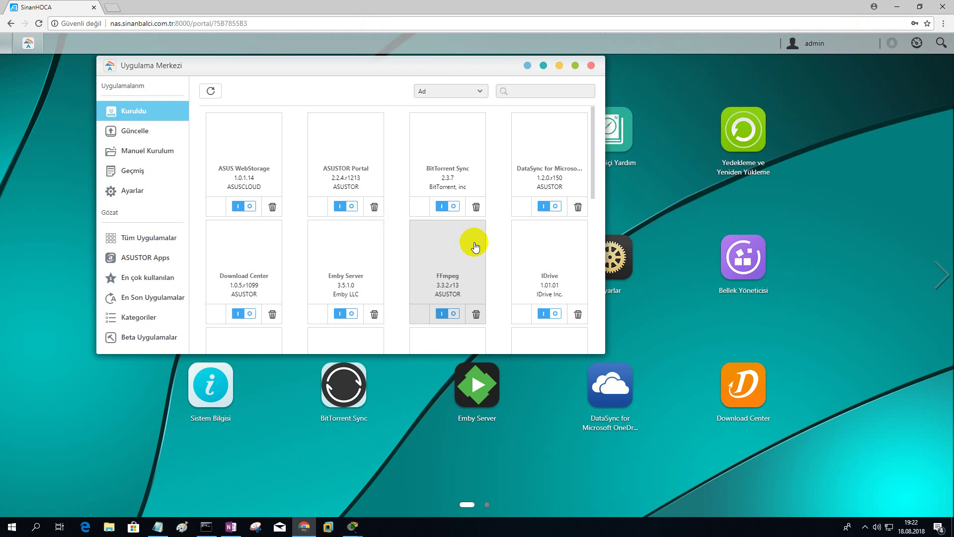
left_click(524, 89)
type("sys")
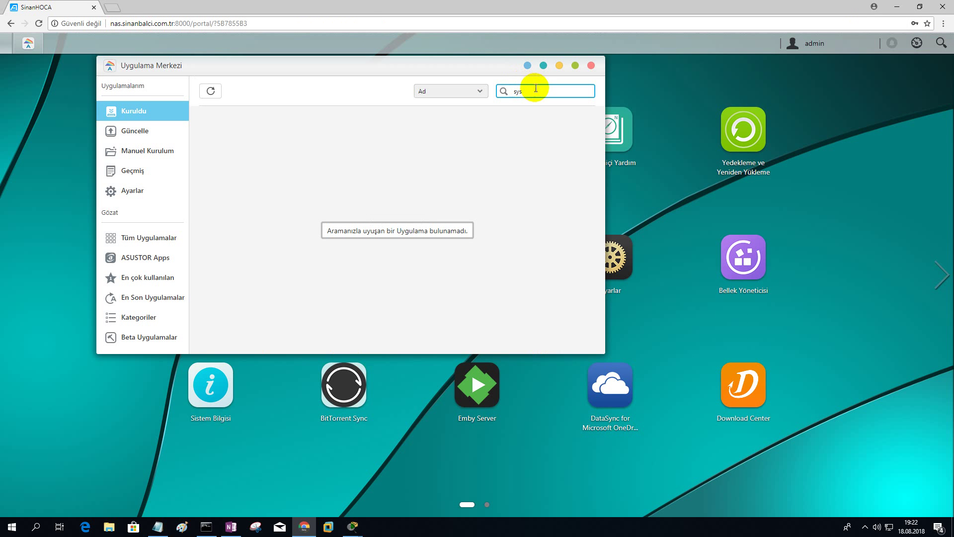
key("BackSpace")
key("BackSpace")
key("BackSpace")
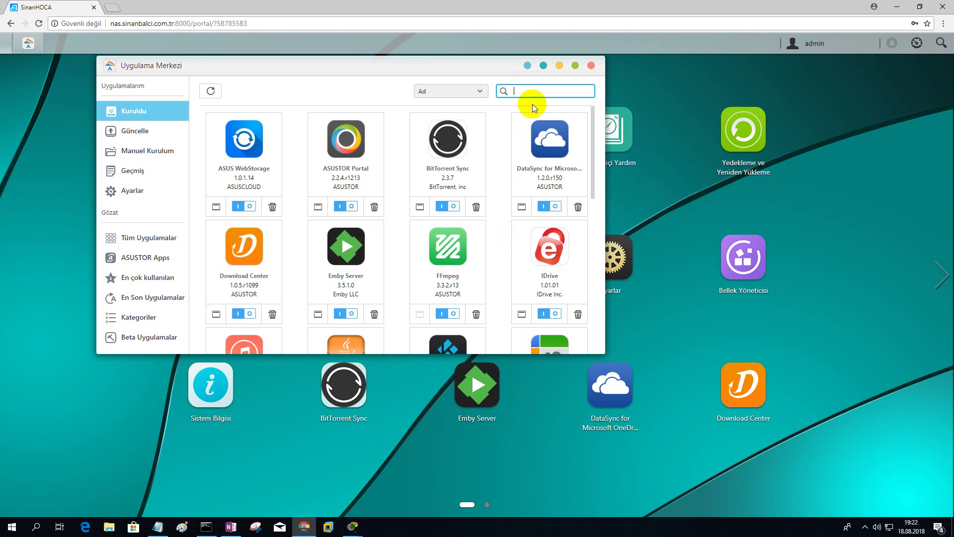
Search all available apps (Tüm Uygulamalar) for "syslo" and close Uygulama Merkezi
left_click(165, 247)
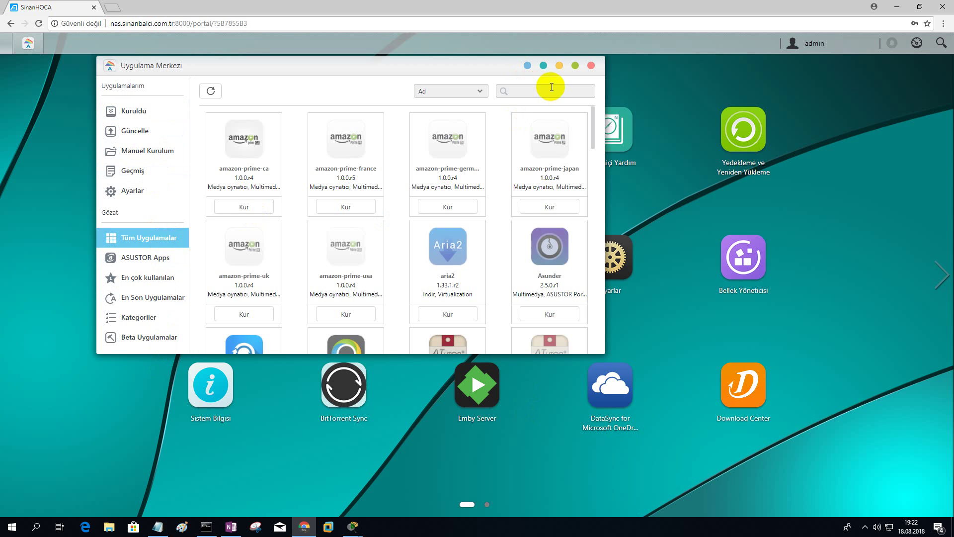
left_click(552, 88)
type("sys")
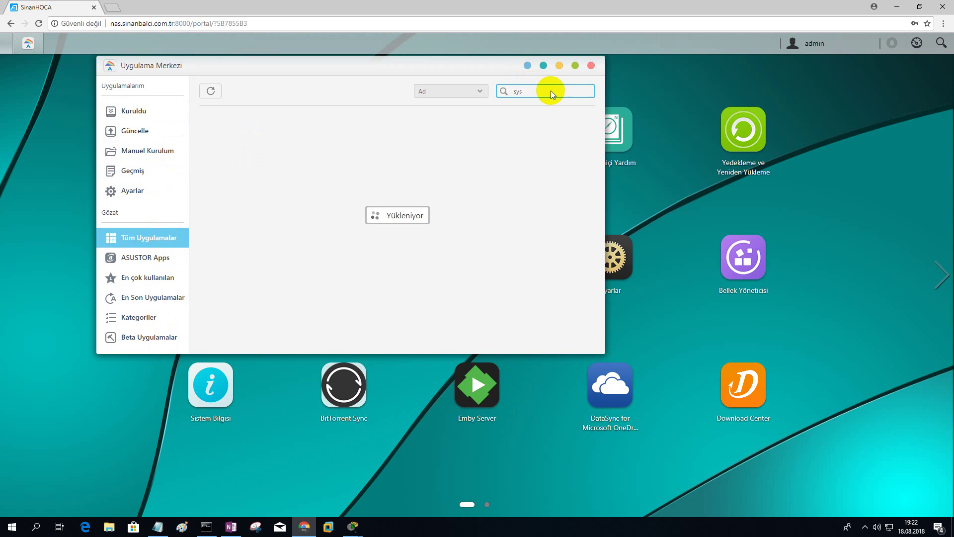
type("lo")
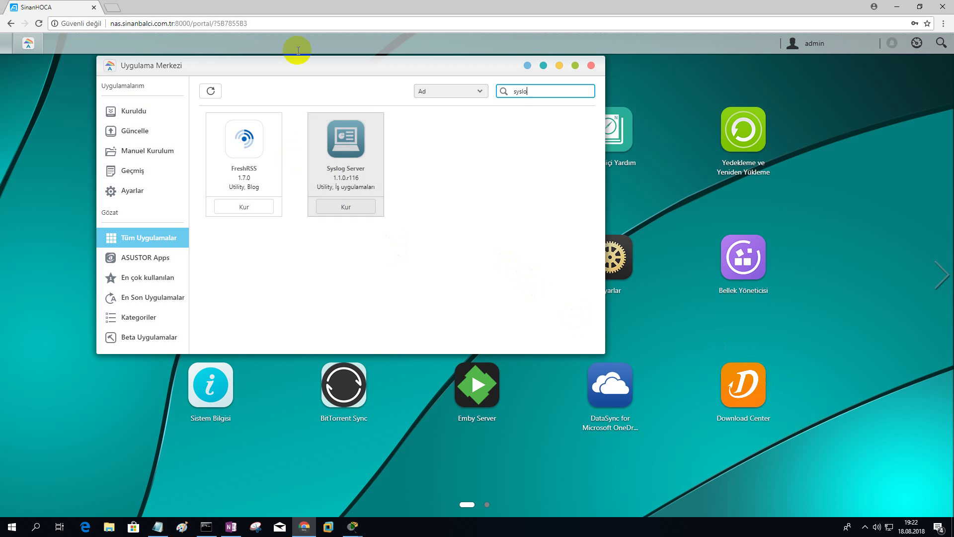
left_click(591, 65)
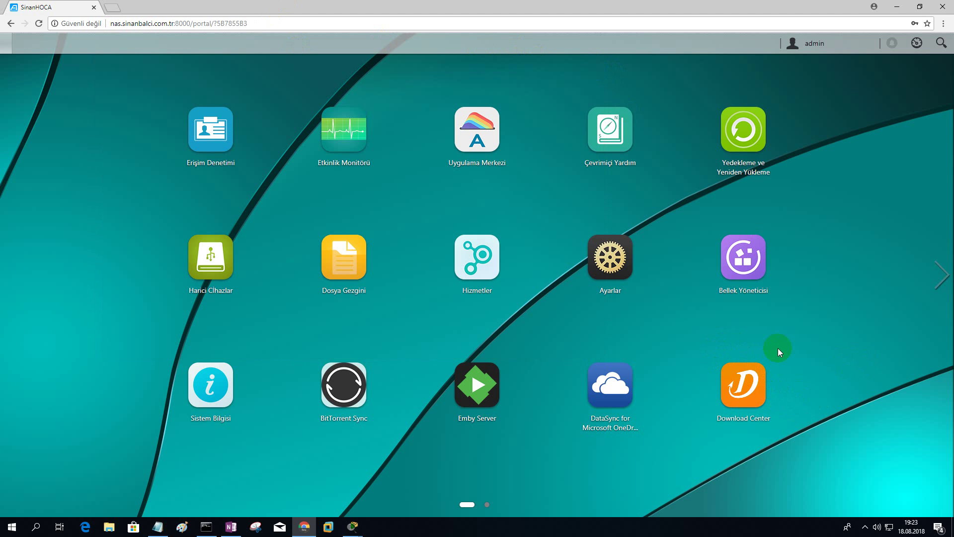
Minimize Chrome, browse in File Explorer to E:\Cisco\Ortak Programlar\TFTP\TFTP, and launch tftpd64
left_click(896, 7)
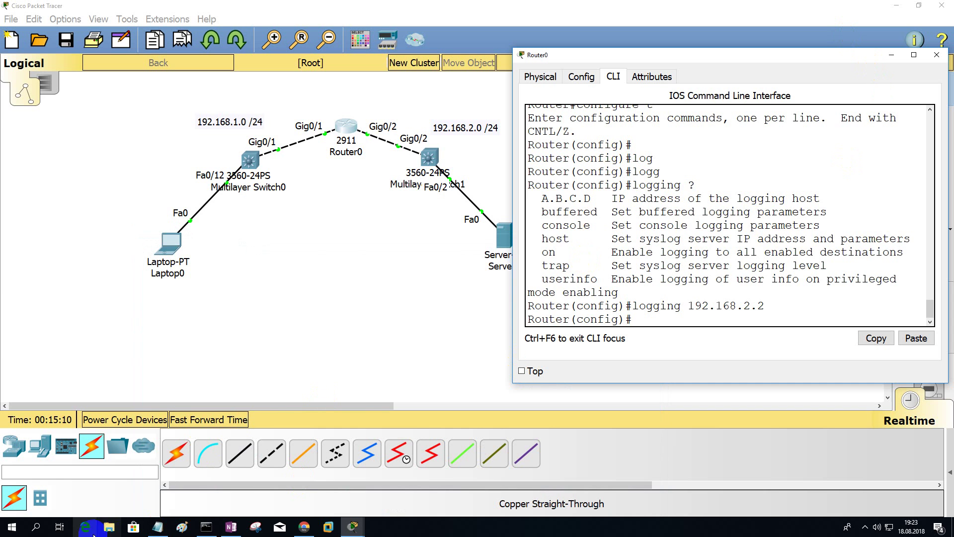
left_click(112, 529)
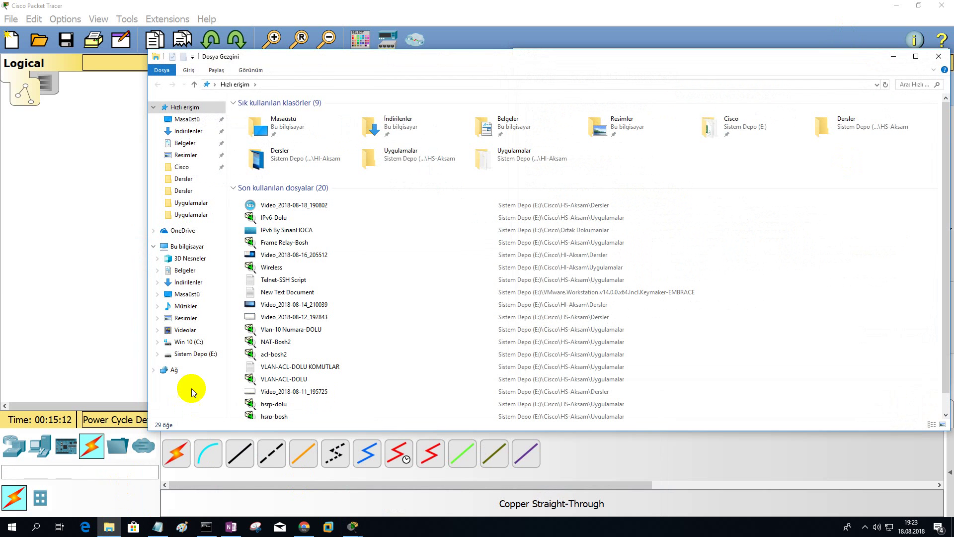
left_click(195, 353)
double_click(359, 158)
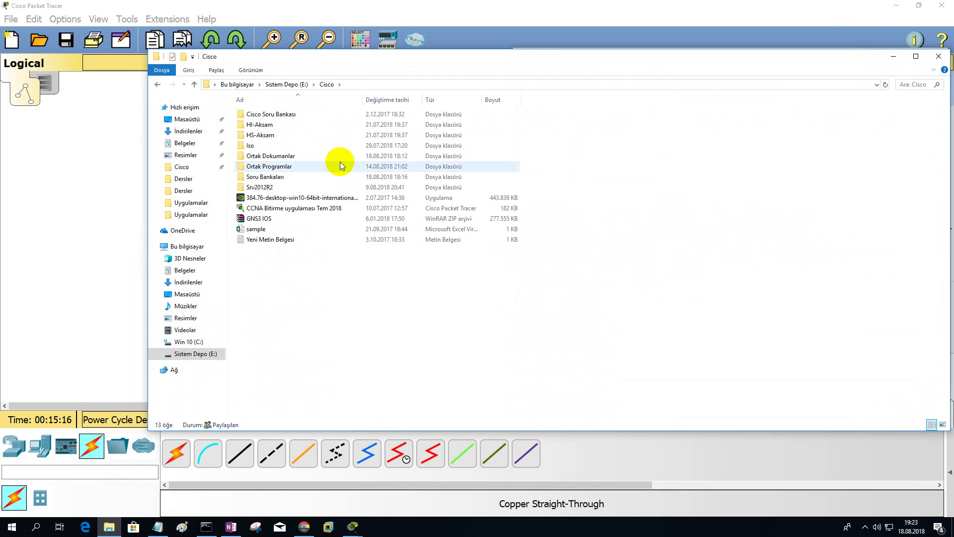
double_click(340, 165)
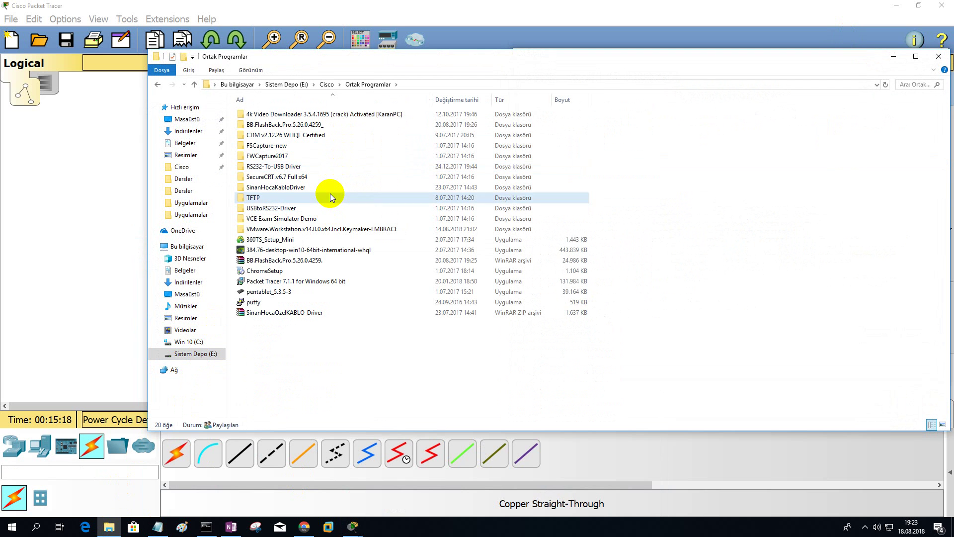
double_click(330, 195)
double_click(287, 114)
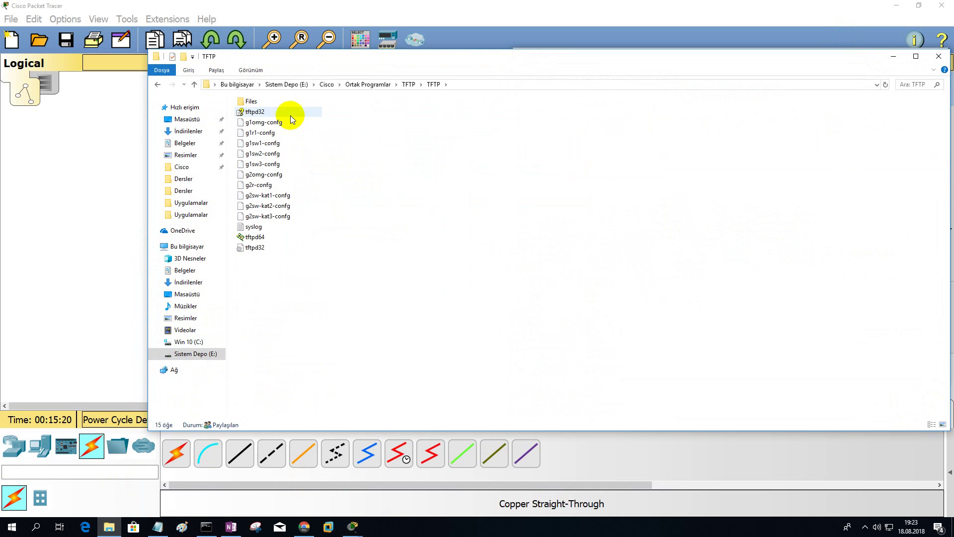
double_click(288, 234)
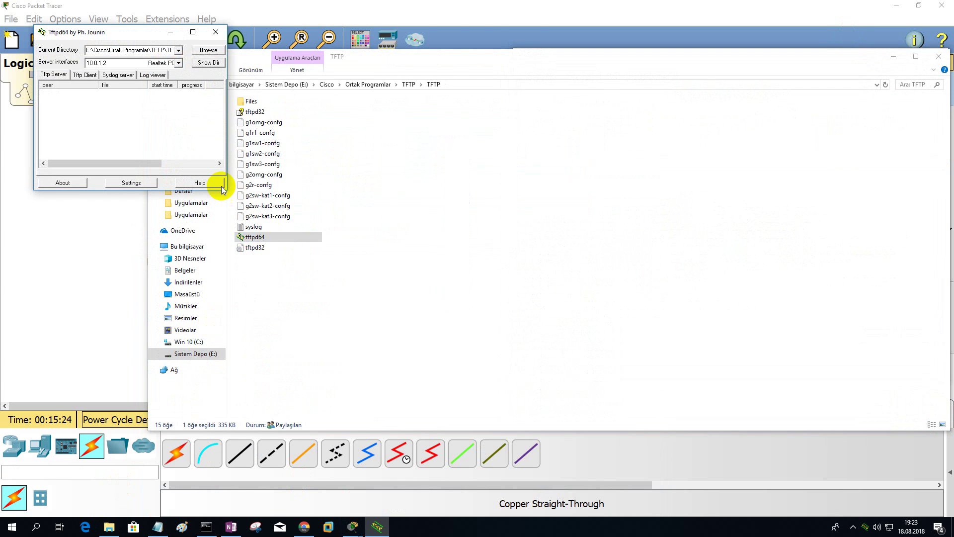
Enlarge the Tftpd64 window, and permanently delete the files from g1omg-confg through g2sw-kat3-confg in the TFTP folder
left_click_drag(227, 190, 533, 303)
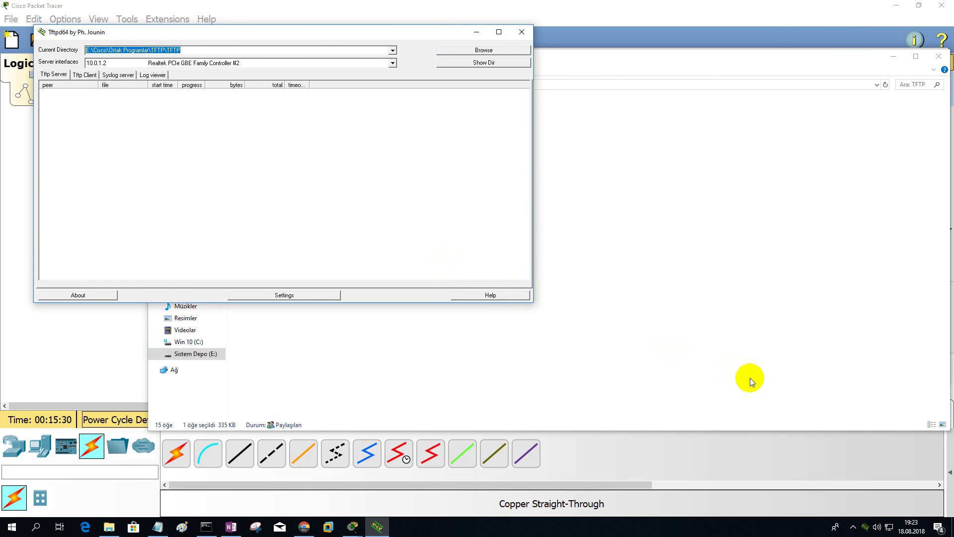
left_click(750, 378)
left_click(272, 126)
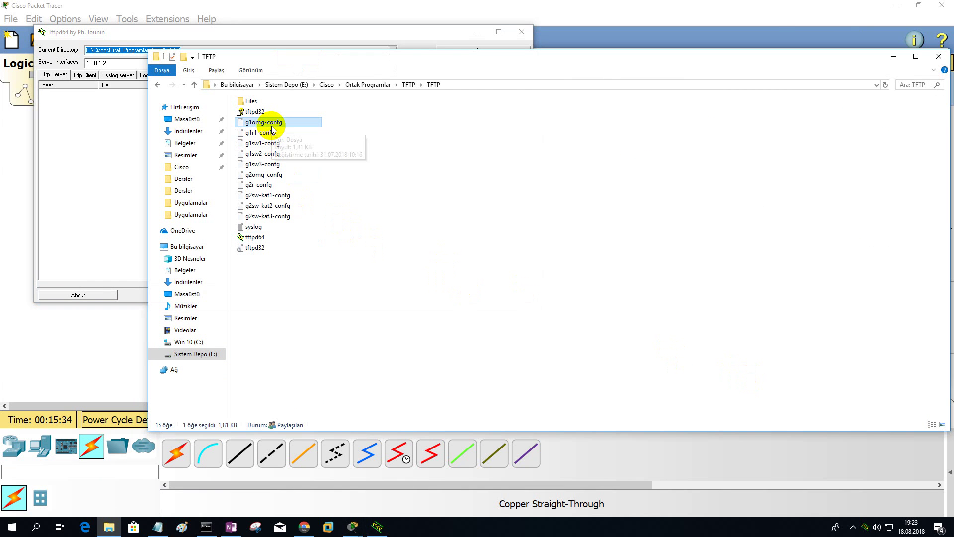
key("shift+Down")
key("shift+Down")
key("shift+Down")
key("shift+Down")
key("shift+Down")
key("shift+Down")
key("shift+Down")
key("shift+Down")
key("shift+Down")
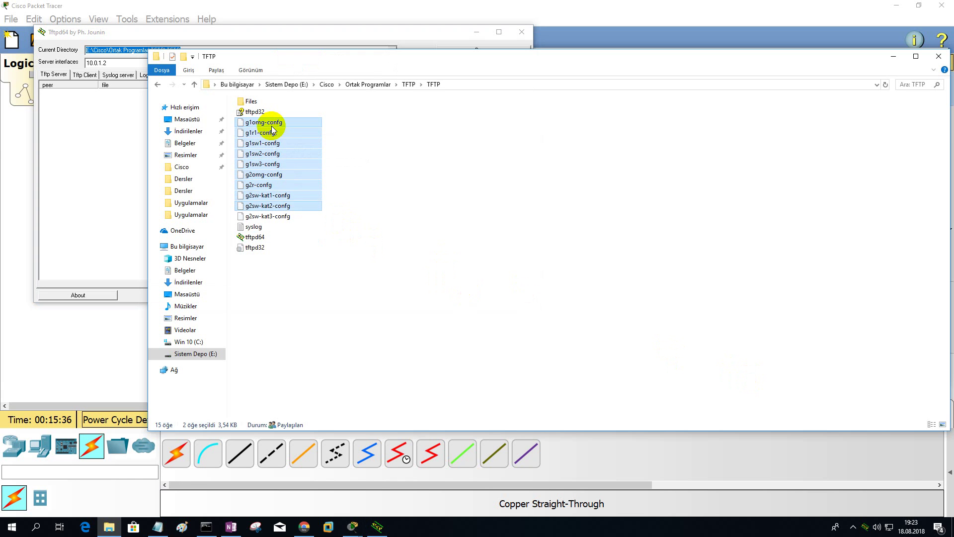
key("shift+Delete")
key("Return")
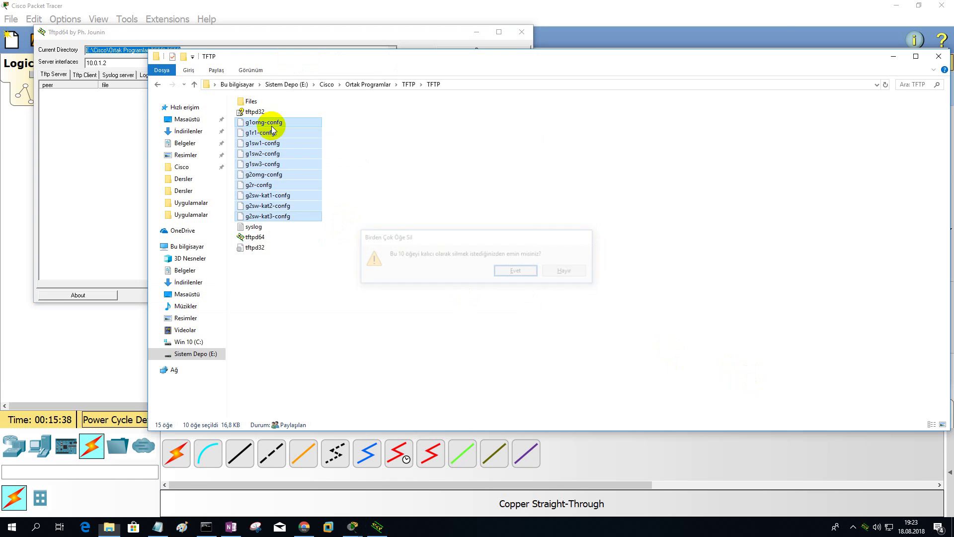
Return to Tftpd64, view the file option for saving syslog messages in its SYSLOG settings, and close the settings unchanged
left_click(75, 189)
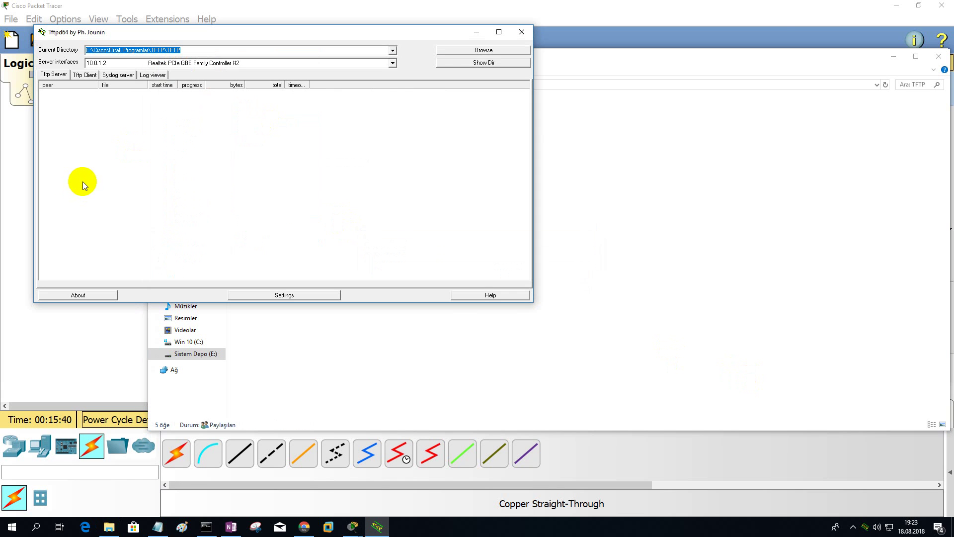
left_click(299, 296)
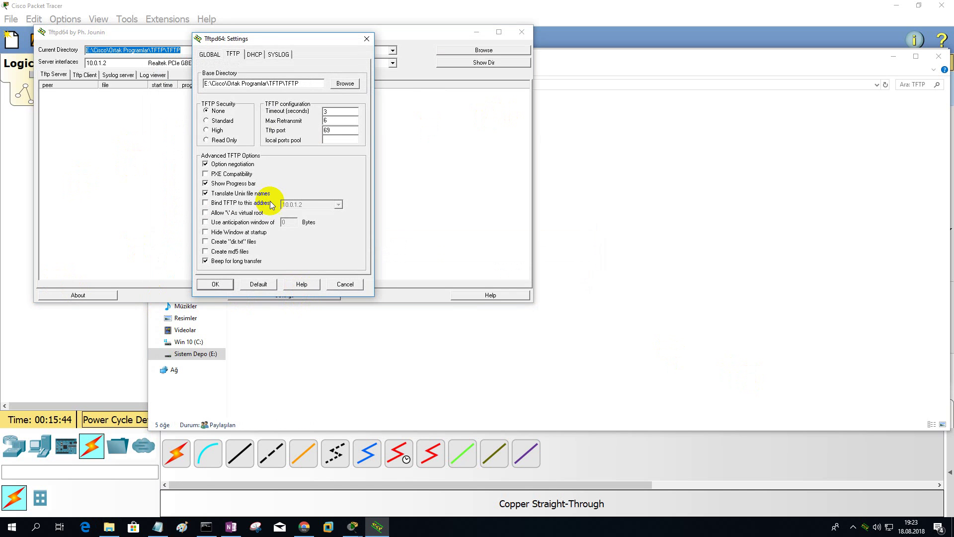
left_click(271, 54)
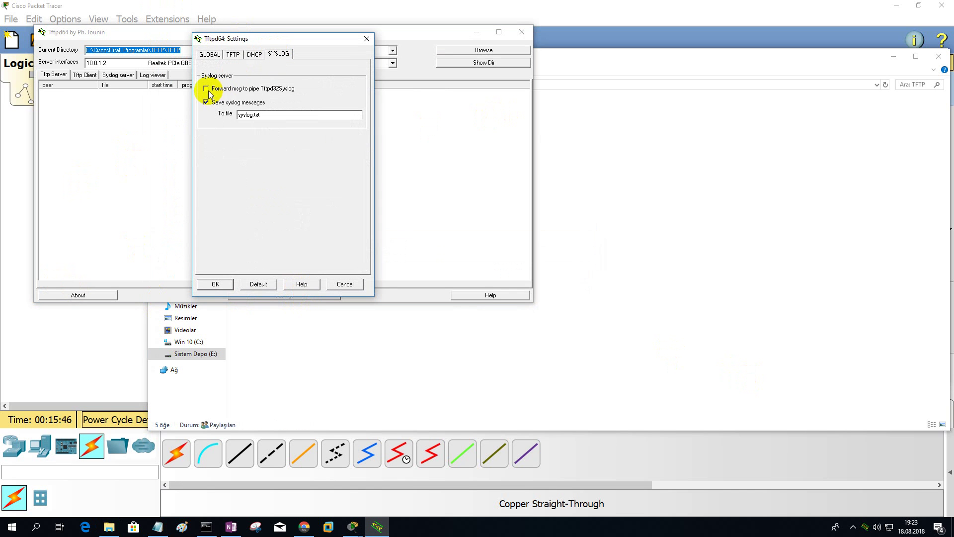
left_click_drag(265, 116, 219, 121)
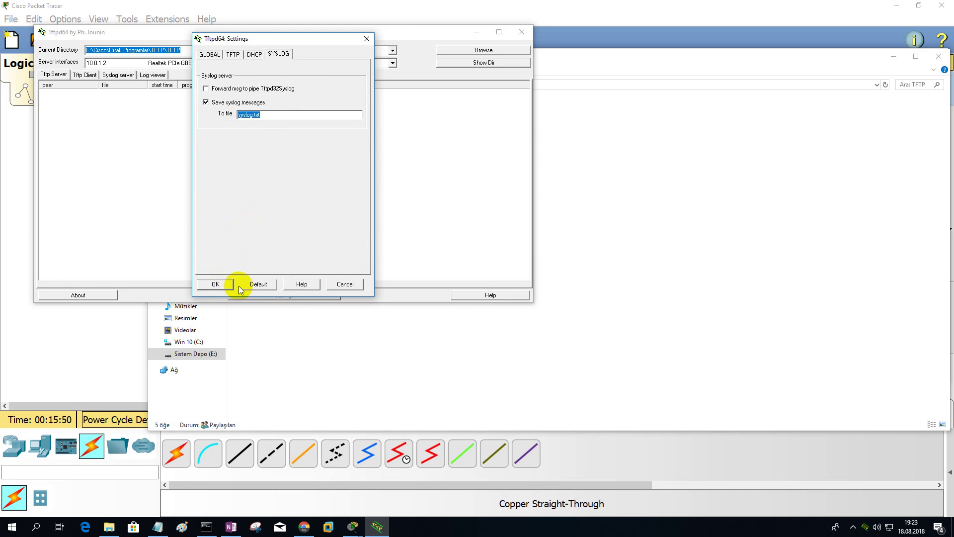
left_click(367, 38)
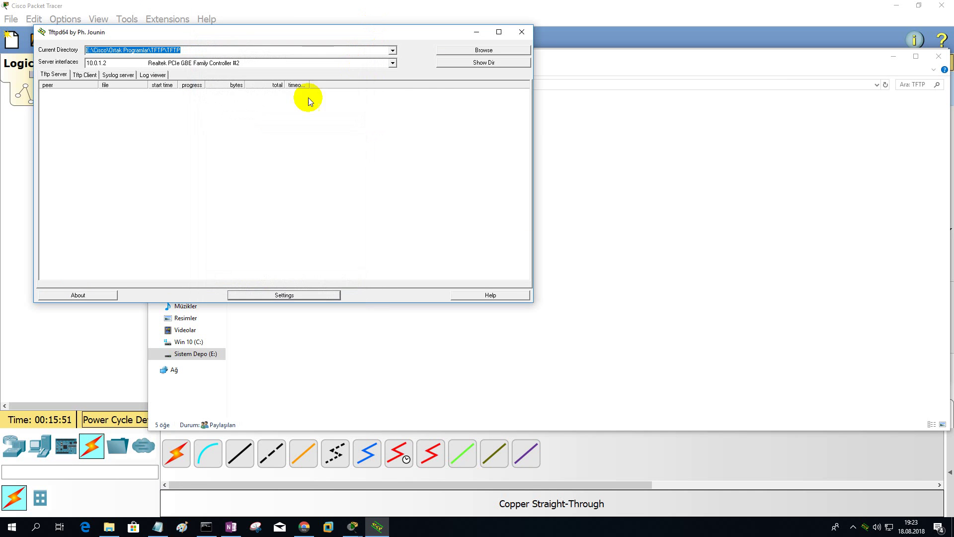
View the Syslog server message list in Tftpd64, and close both Tftpd64 and the TFTP folder window
left_click(121, 76)
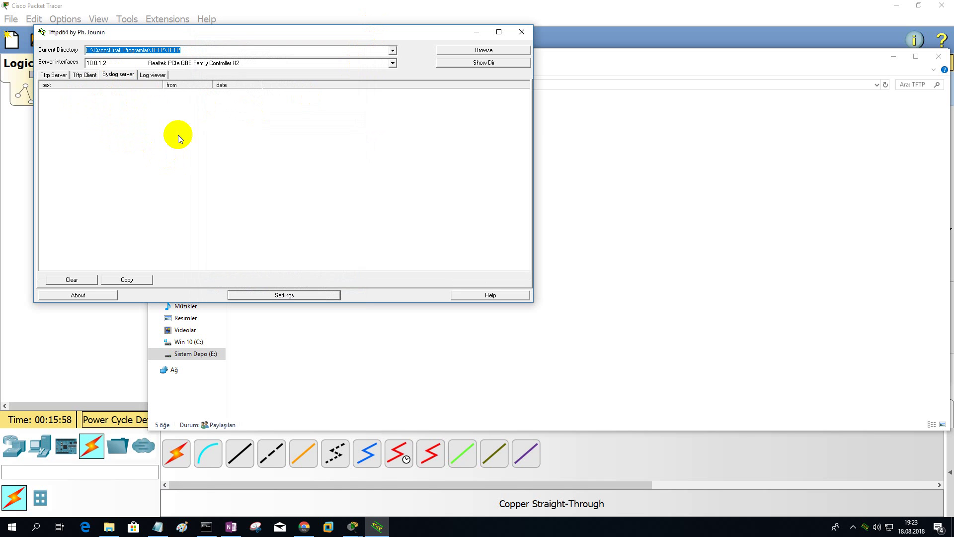
left_click(519, 36)
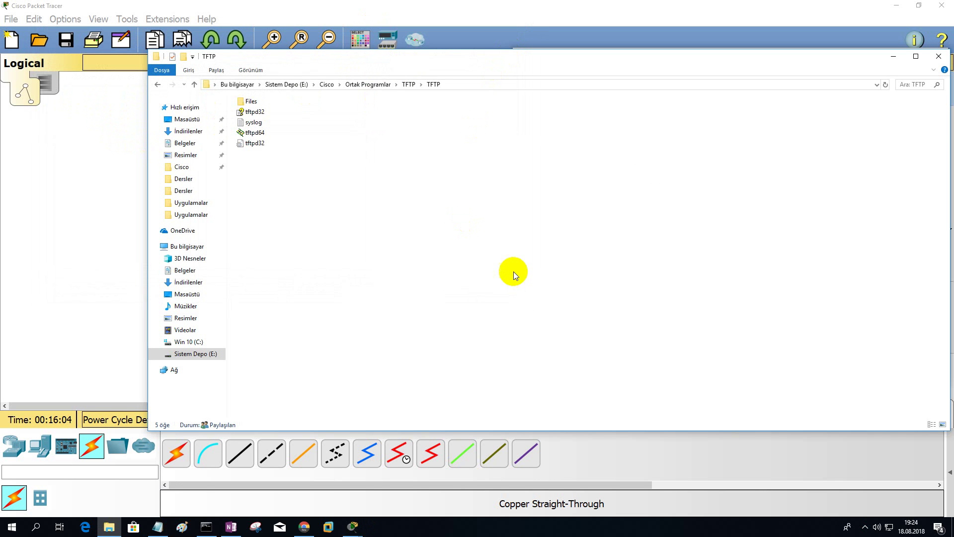
left_click(938, 57)
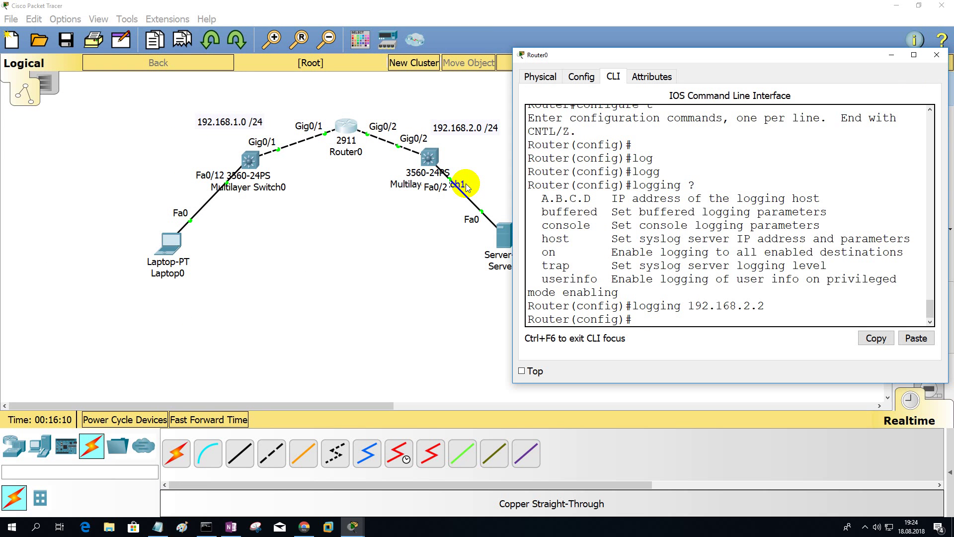
Enter the start of the logging trap command at Router0's global configuration prompt without running it
type("logg")
key("Tab")
type("tr")
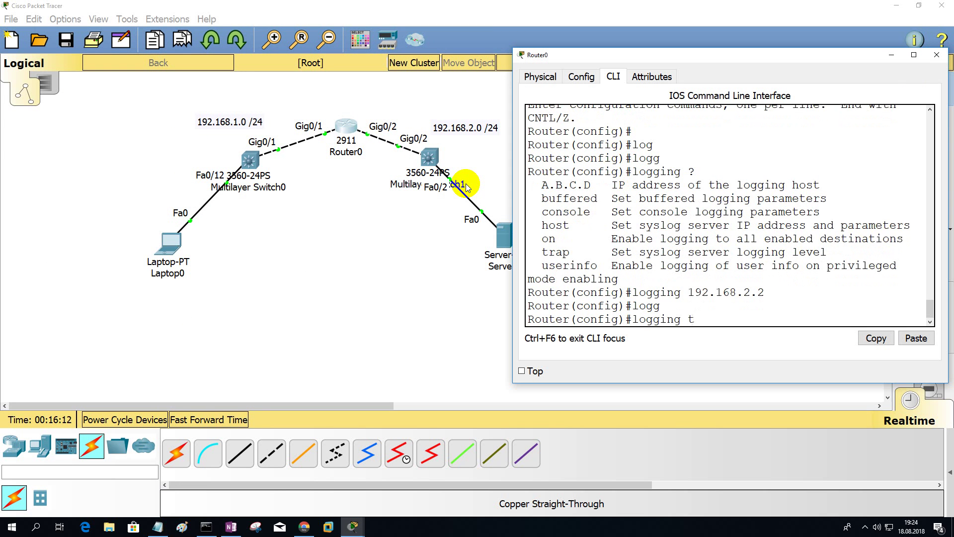
key("Tab")
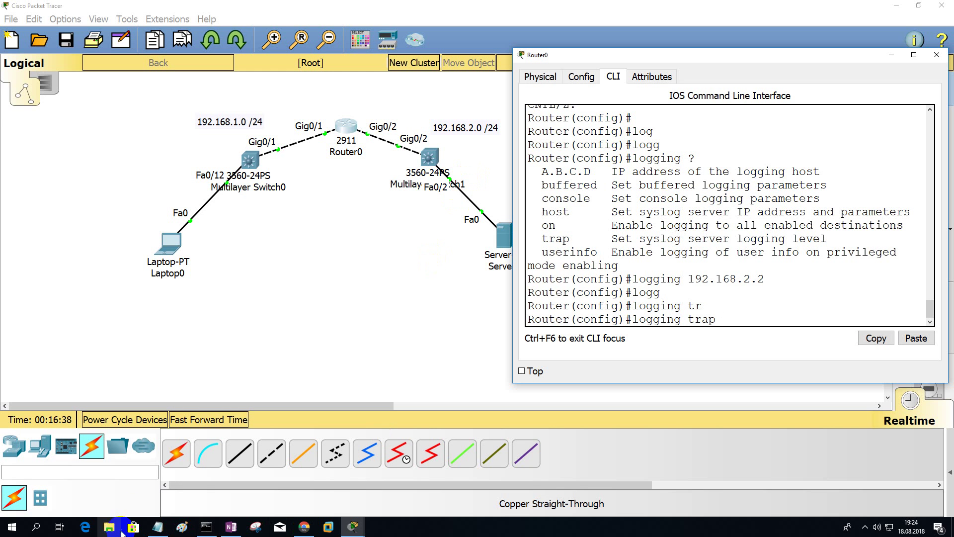
Switch to Chrome and search Google for "syslog levels"
left_click(180, 528)
left_click(304, 527)
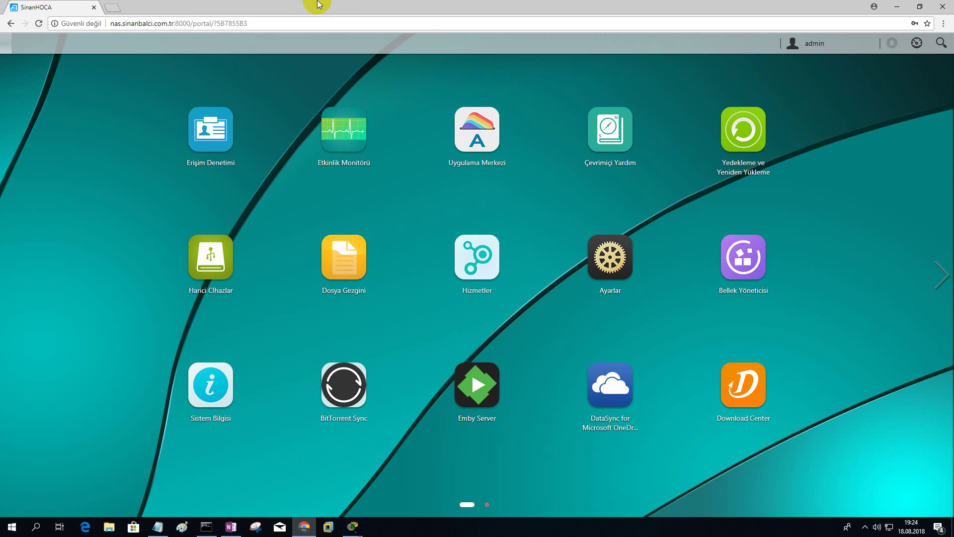
left_click(204, 22)
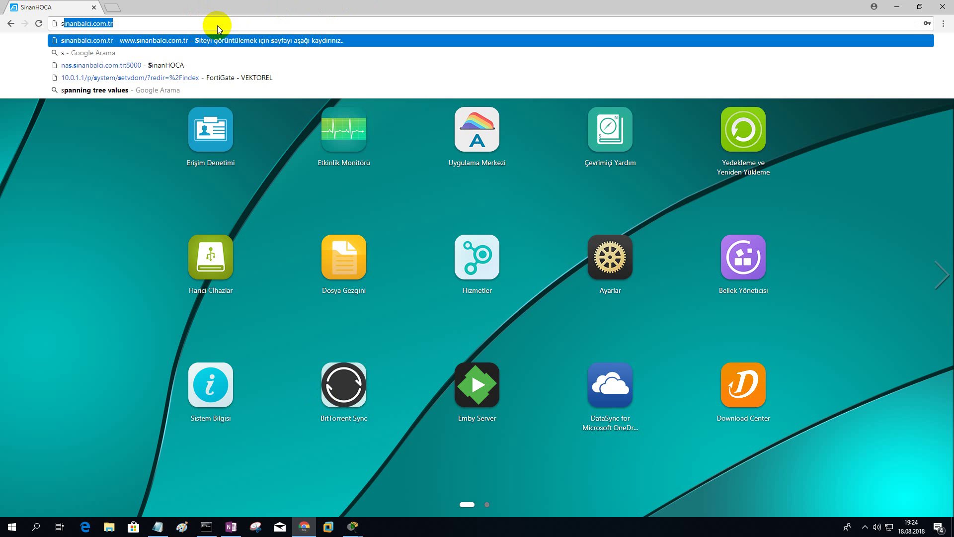
type("syslog ")
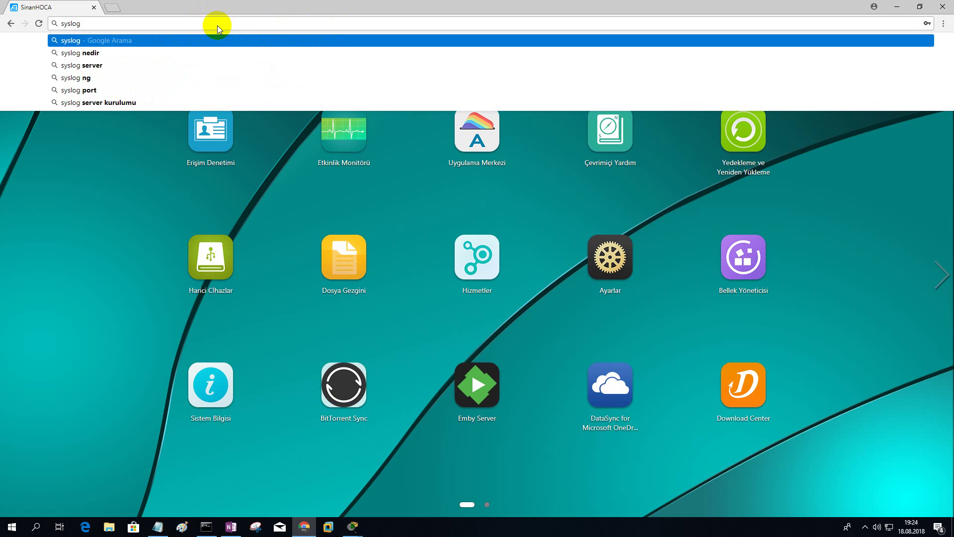
type("lev")
key("Down")
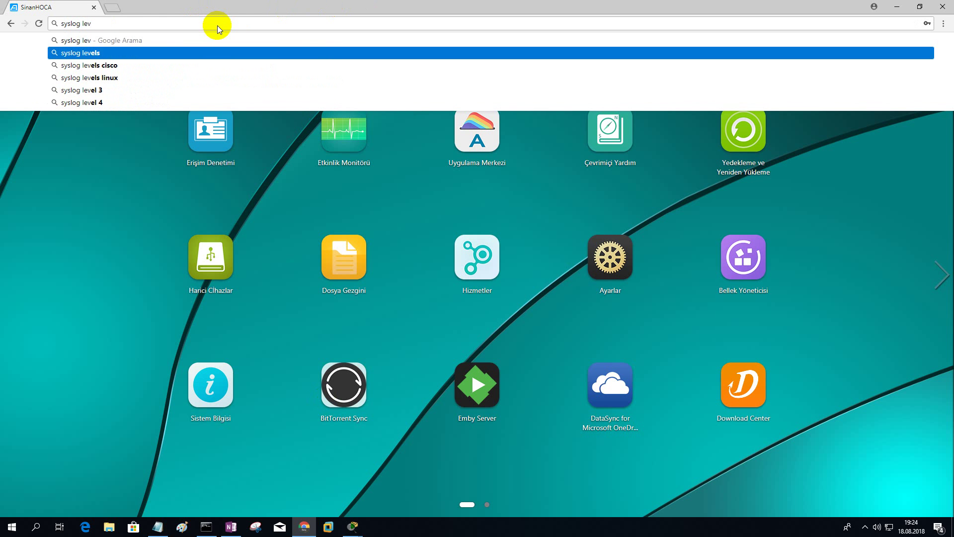
key("Return")
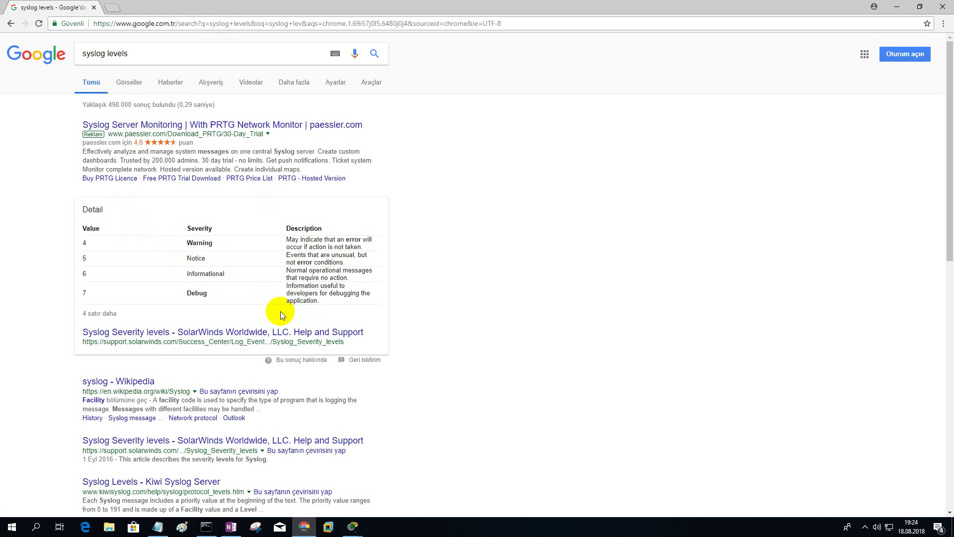
Open the SolarWinds article on Syslog Severity levels and examine the severity table from level 0 Emergency to level 7 Debug
left_click(138, 332)
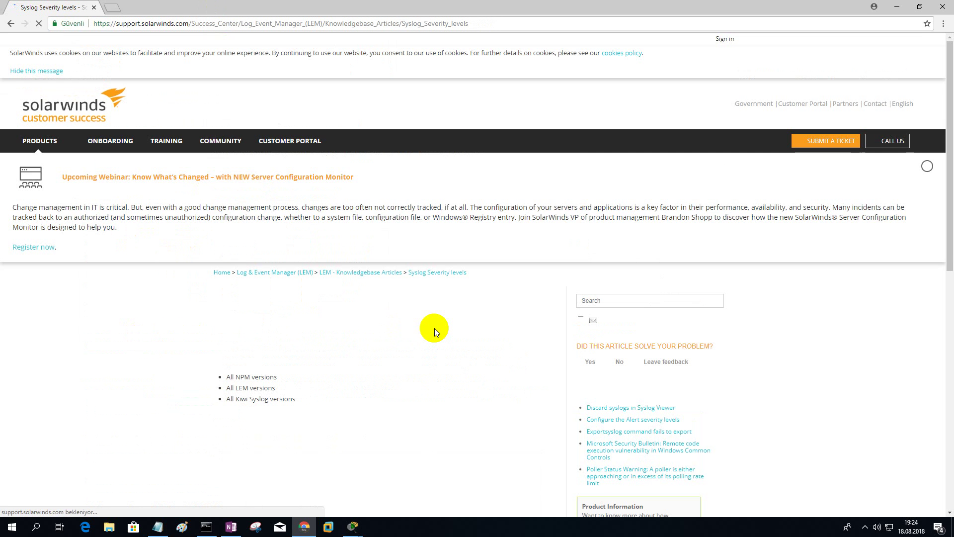
scroll(435, 329, "down", 6)
scroll(435, 330, "down", 3)
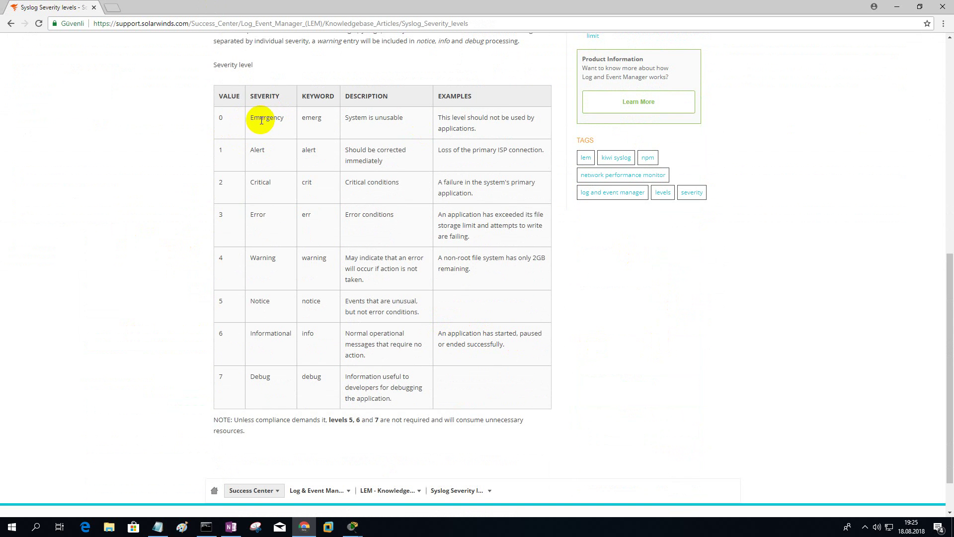
left_click_drag(250, 119, 345, 118)
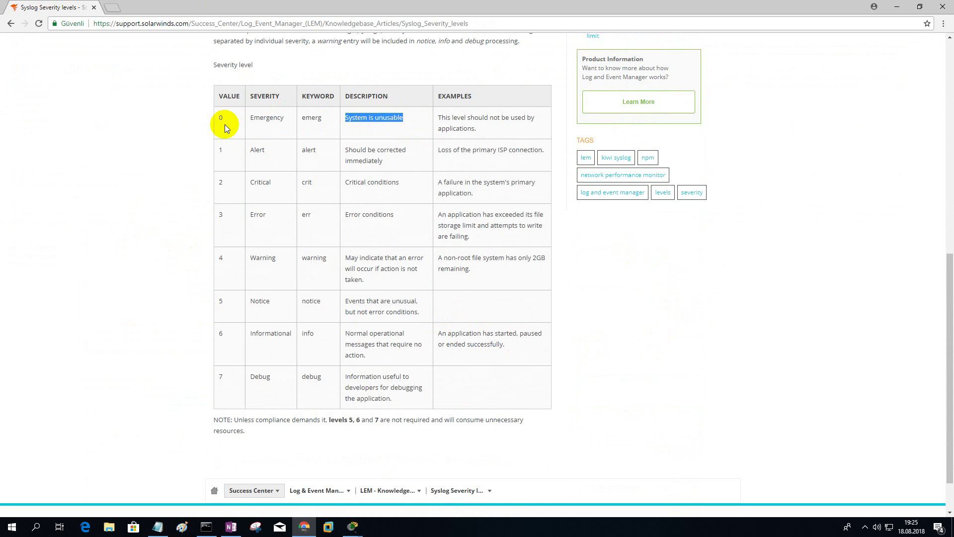
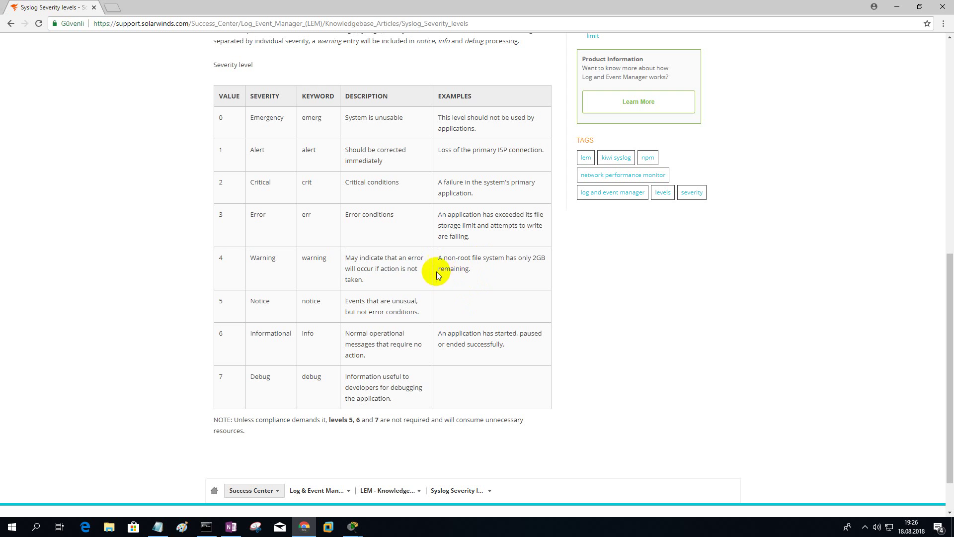
left_click_drag(478, 271, 431, 264)
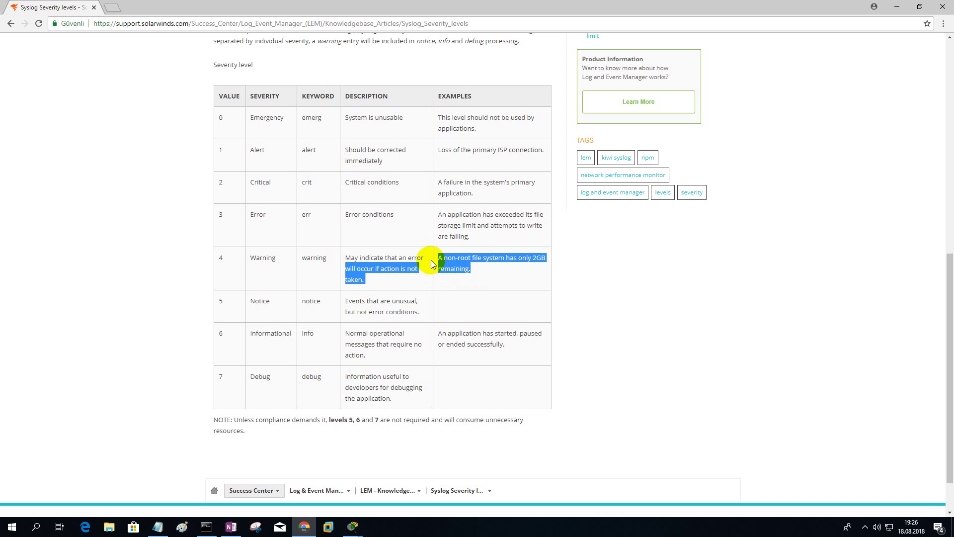
left_click(456, 310)
left_click_drag(217, 301, 422, 316)
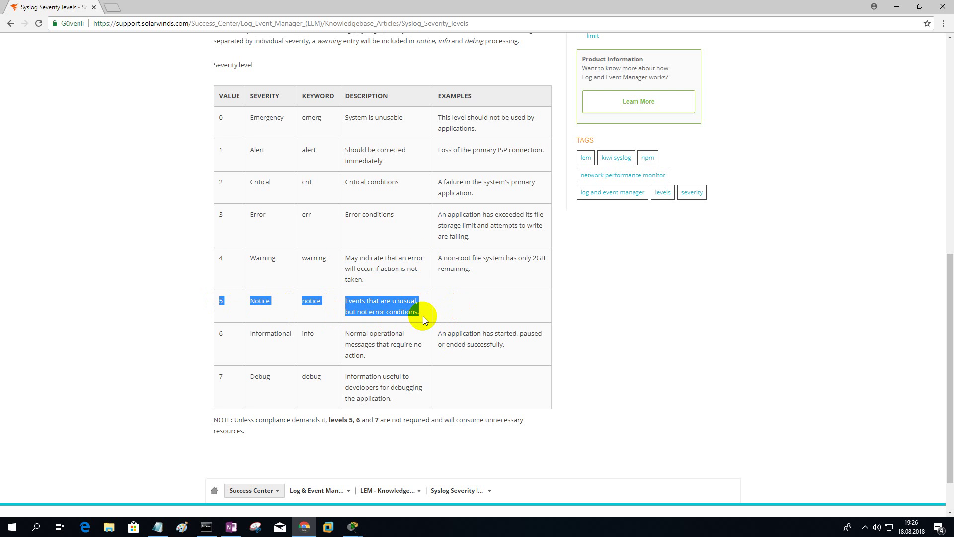
left_click(431, 314)
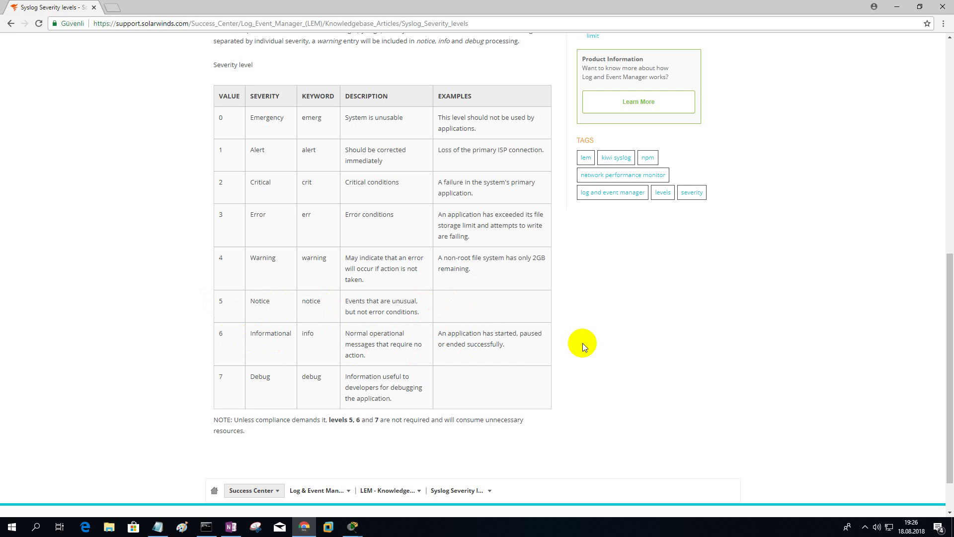
left_click_drag(504, 344, 223, 340)
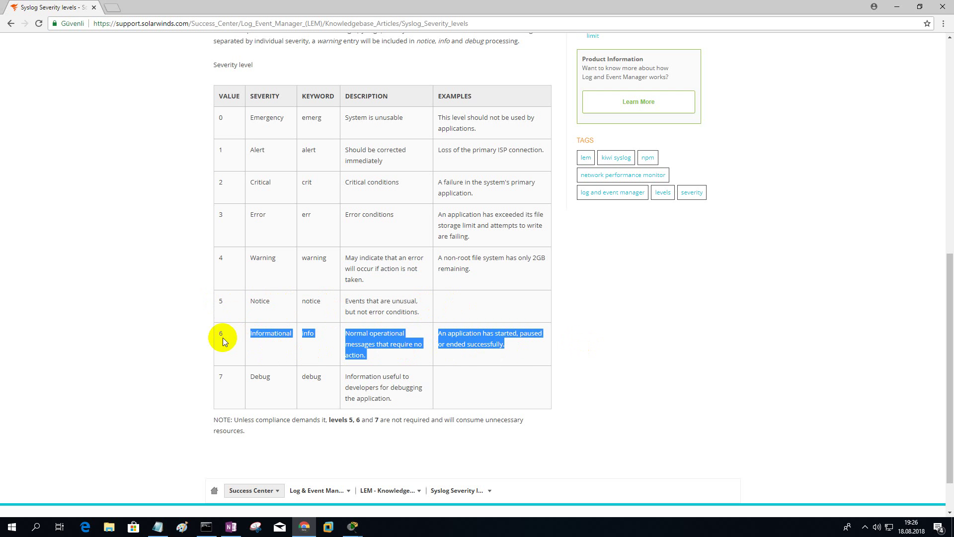
left_click(499, 355)
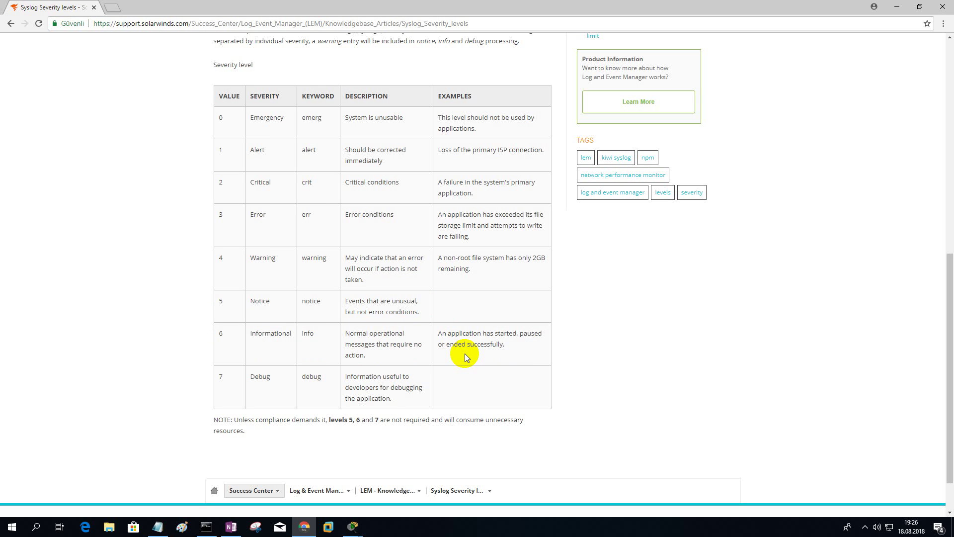
left_click_drag(224, 382, 481, 402)
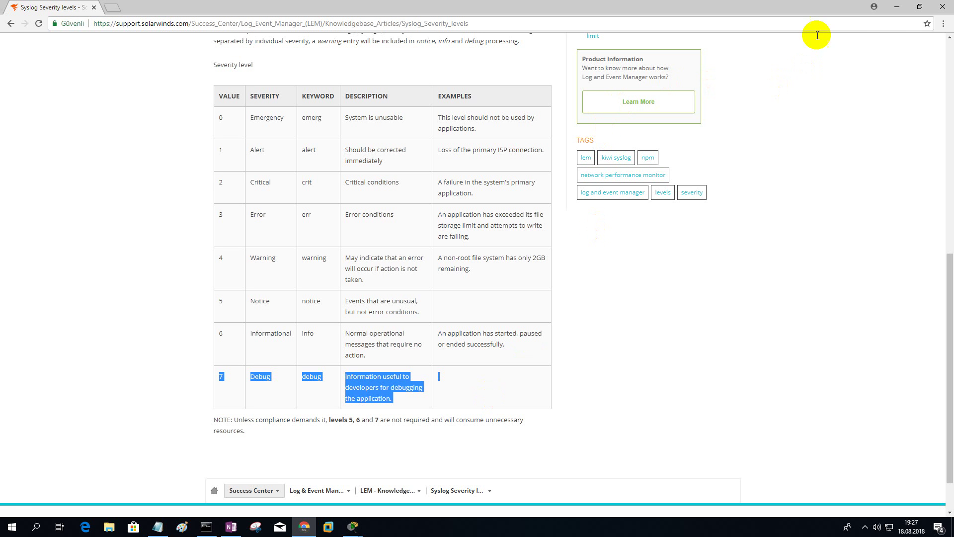
Return to Packet Tracer, set Router0's syslog level with logging trap debugging after listing the command's options, and close the Router0 window
left_click(896, 8)
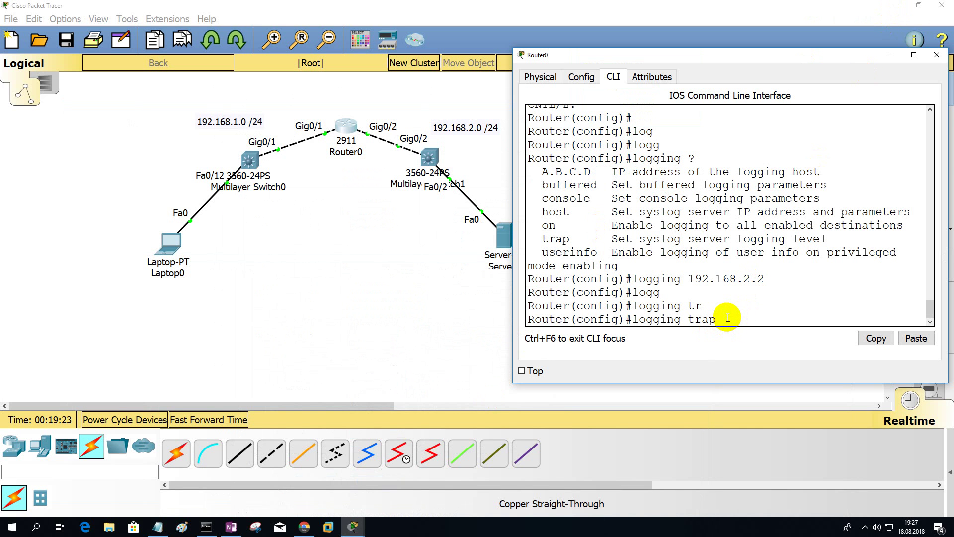
type("?")
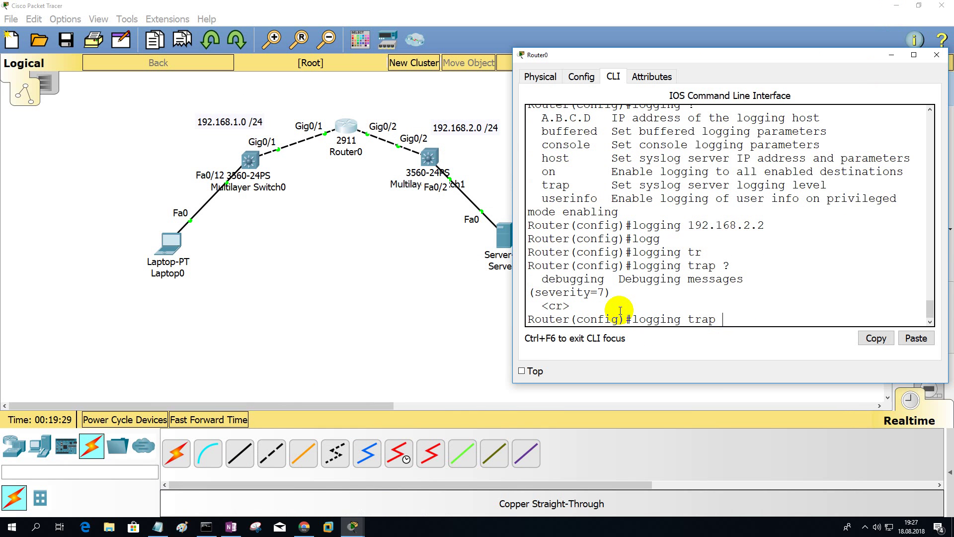
type("de")
key("Tab")
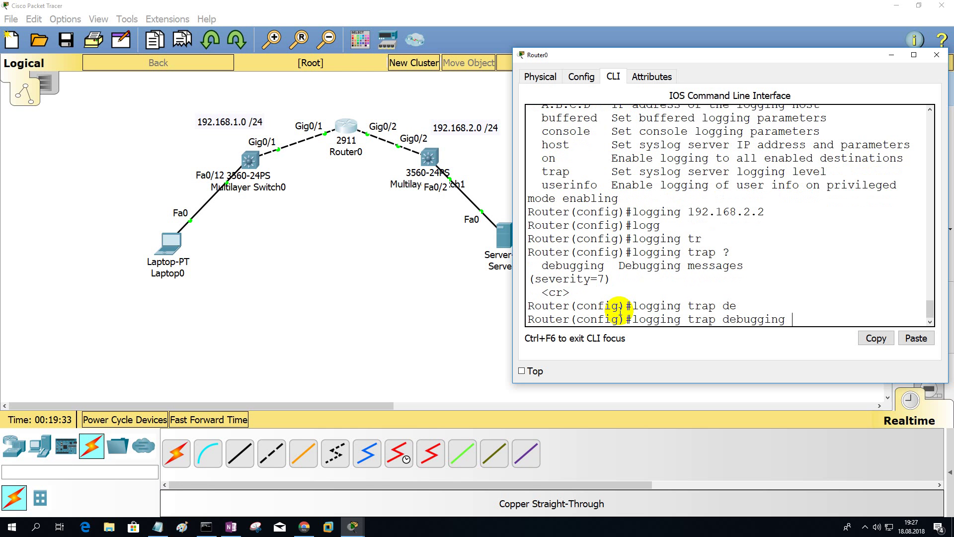
key("Return")
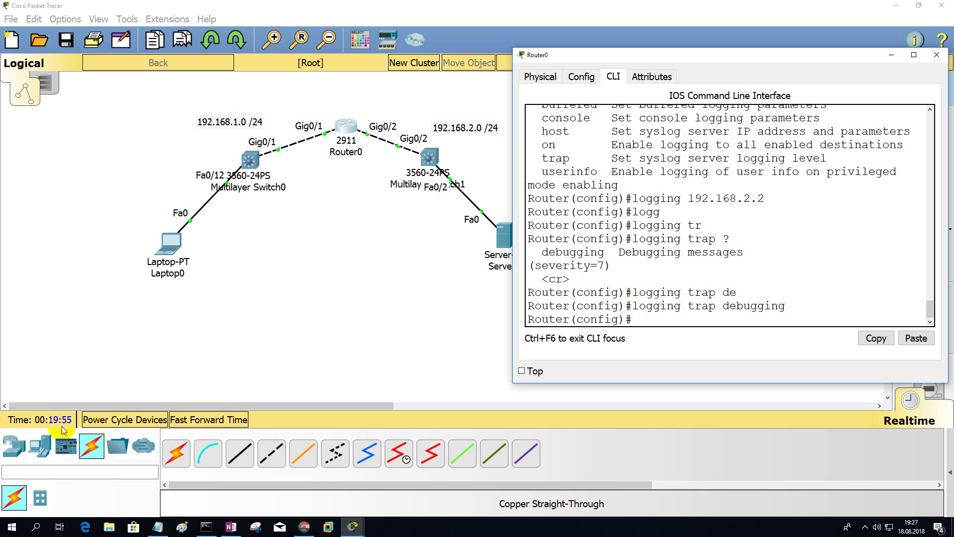
left_click(936, 63)
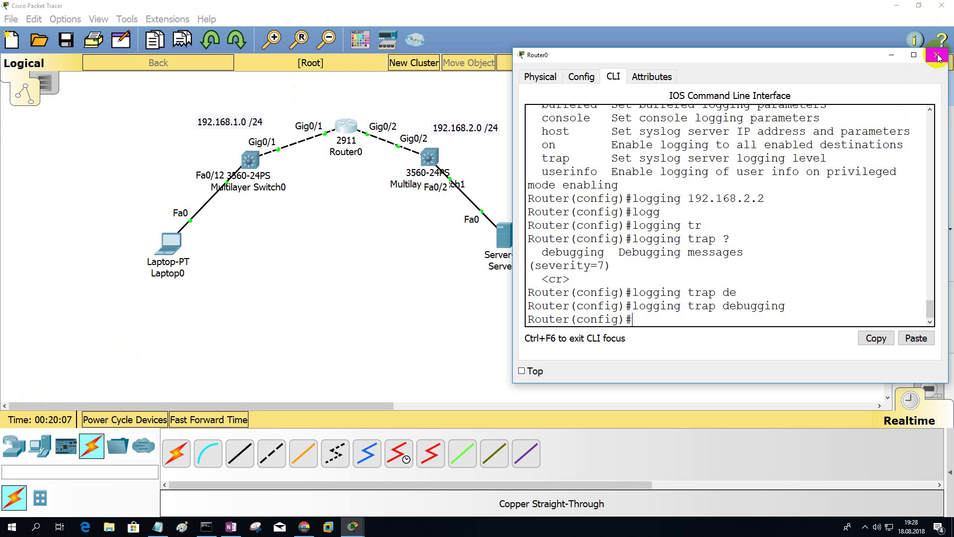
left_click(938, 58)
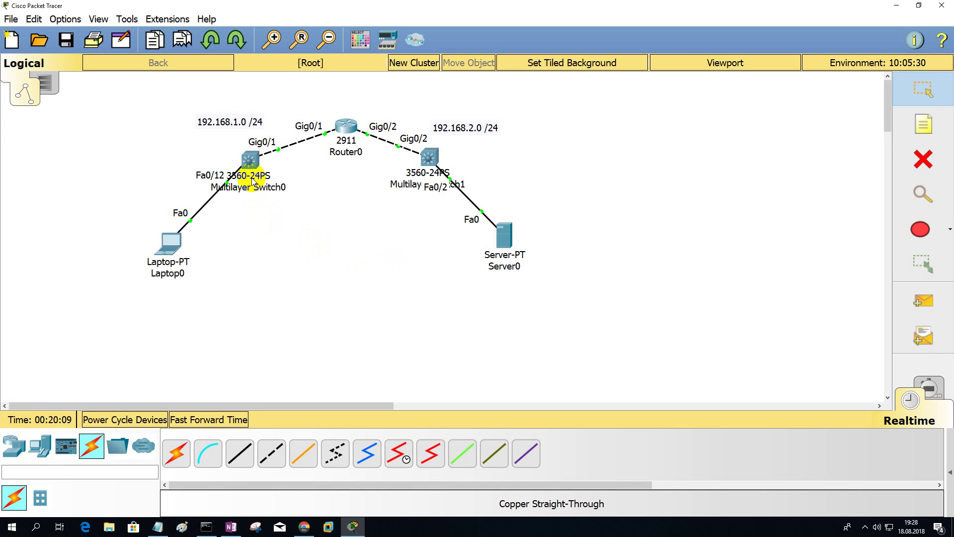
Open Router0's command line and shut down interface gi 0/1 with the sh command
left_click(346, 125)
left_click_drag(452, 92, 665, 58)
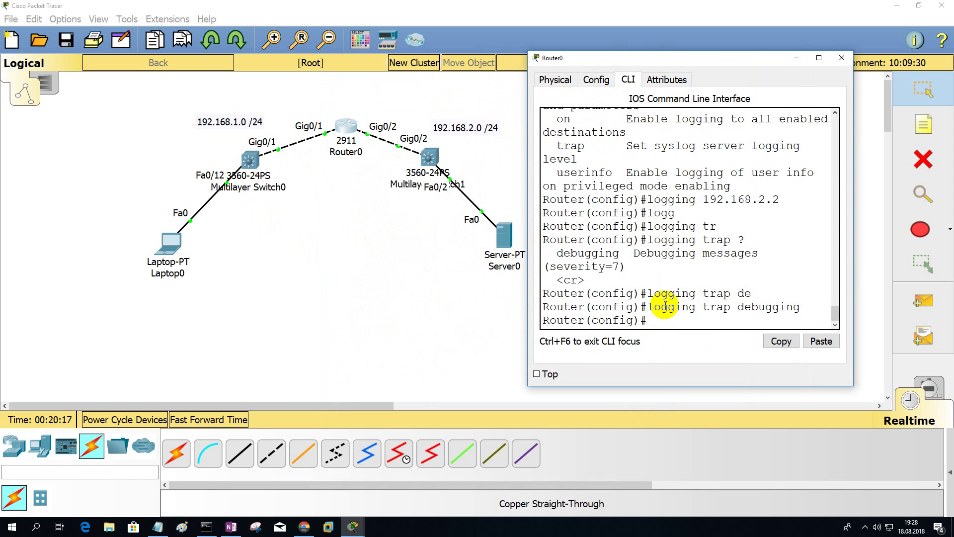
type("int gi 0/1")
key("Return")
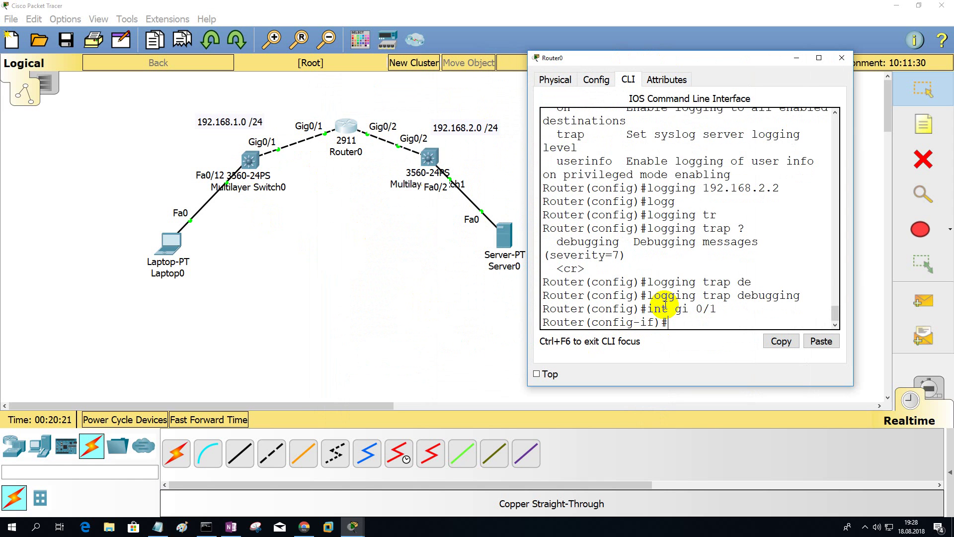
type("sh")
key("Return")
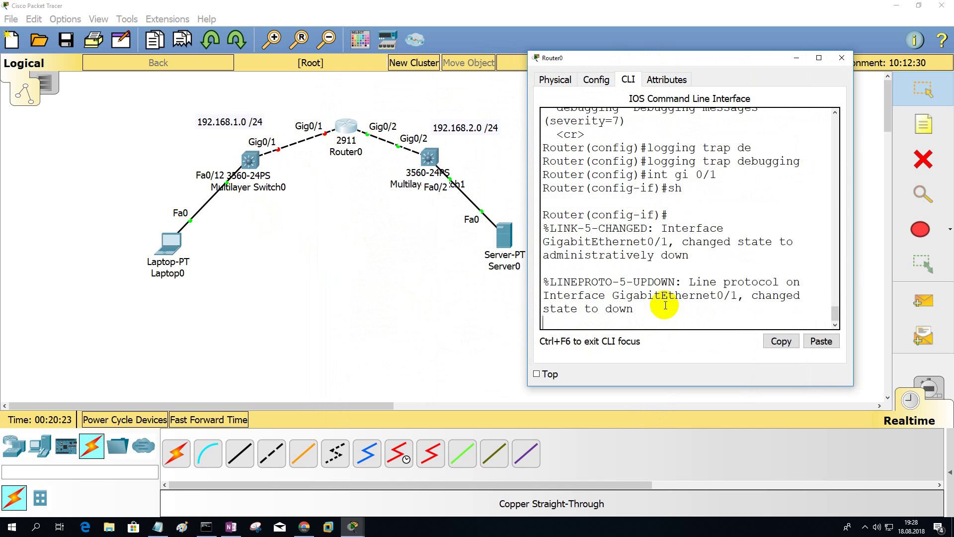
key("Return")
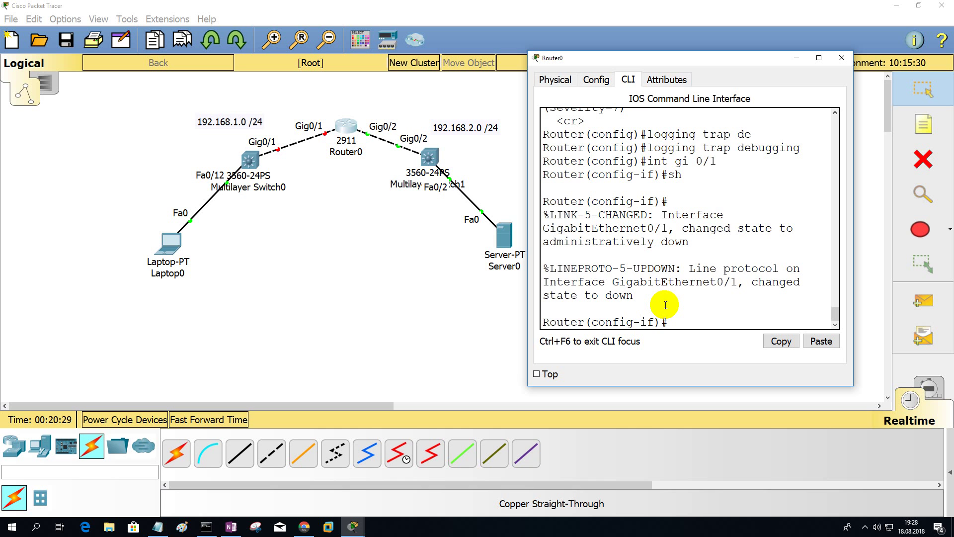
Re-enable Router0's gi 0/1 interface with no sh and close the Router0 window
type("no sh")
key("Return")
key("Return")
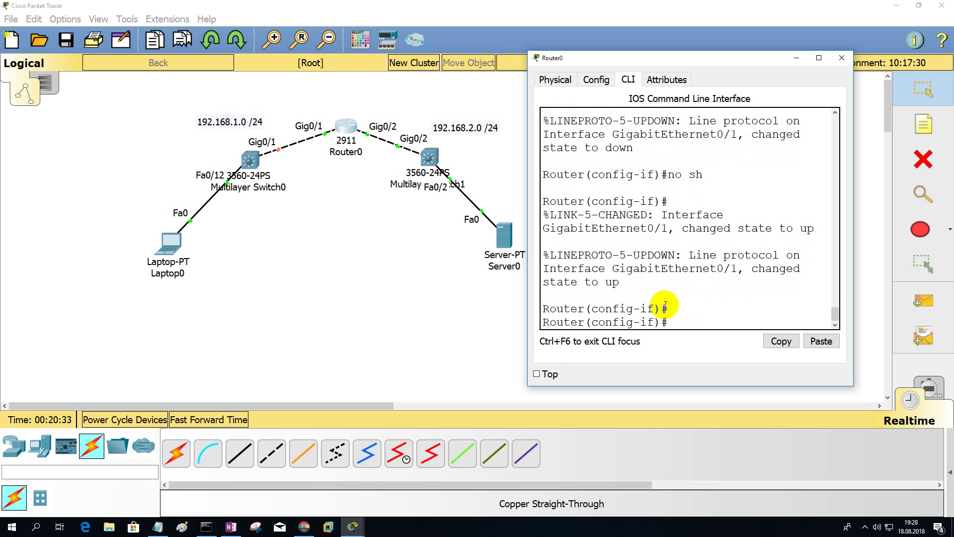
left_click(841, 58)
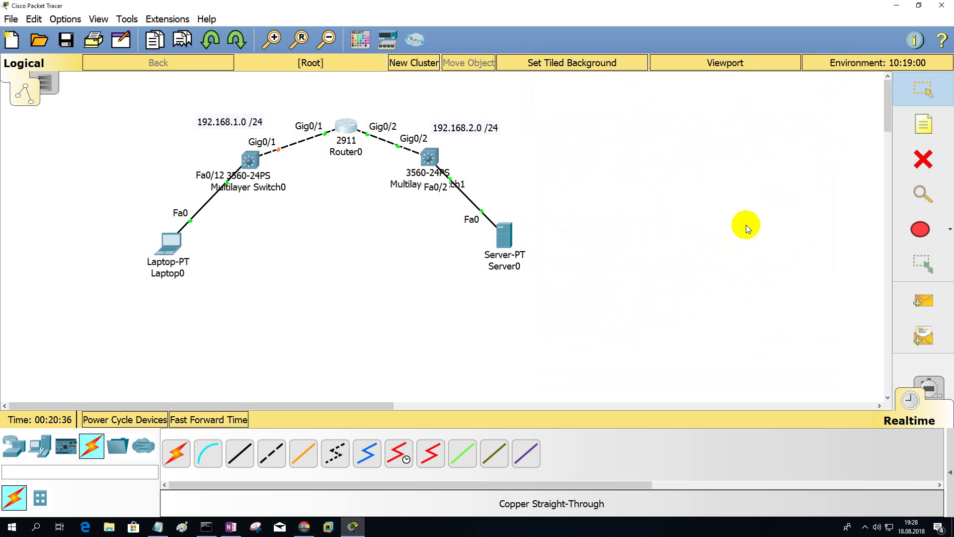
Open the SYSLOG service on Server0 and widen the window so the message column is readable
left_click(505, 247)
left_click_drag(512, 72, 706, 47)
left_click(572, 185)
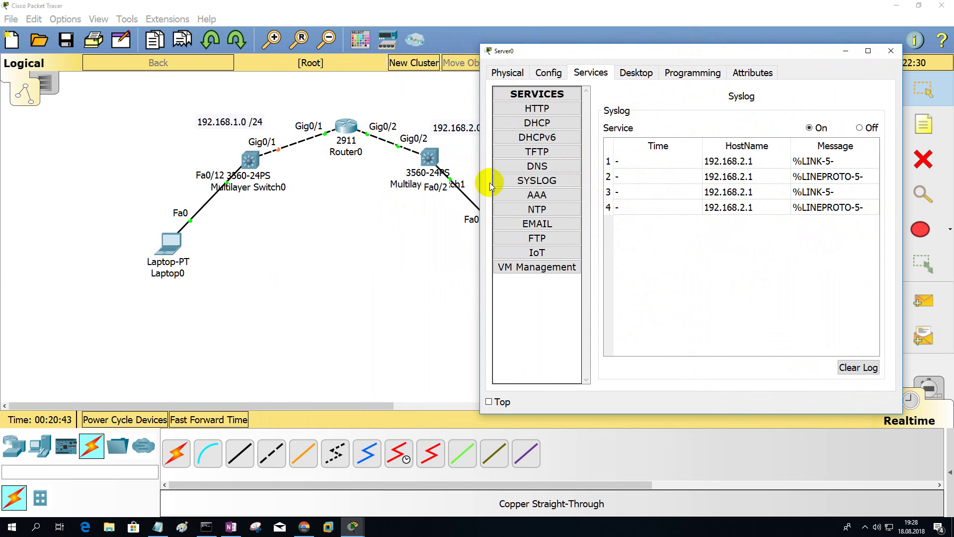
left_click_drag(480, 185, 79, 167)
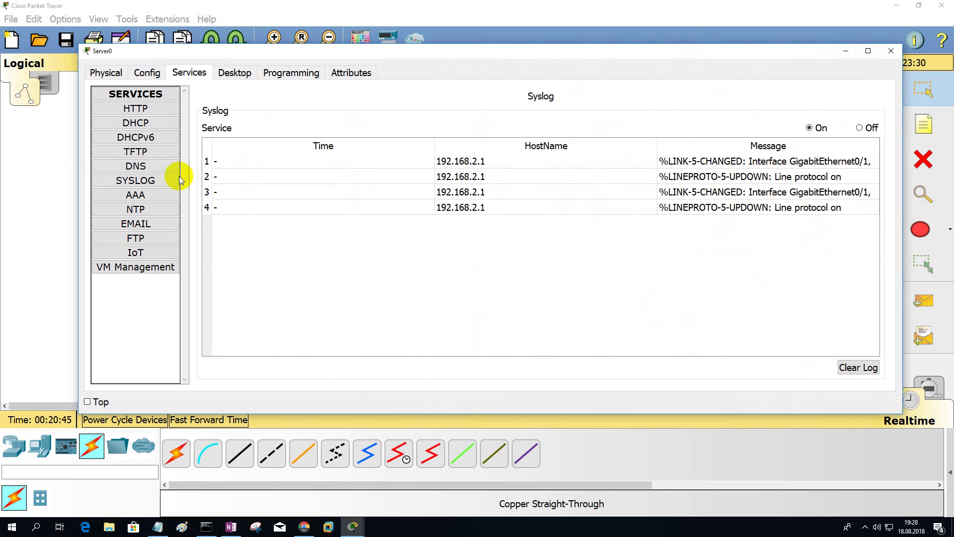
Examine the full text of Server0's logged LINK-5-CHANGED messages for the GigabitEthernet0/1 state changes
left_click(731, 205)
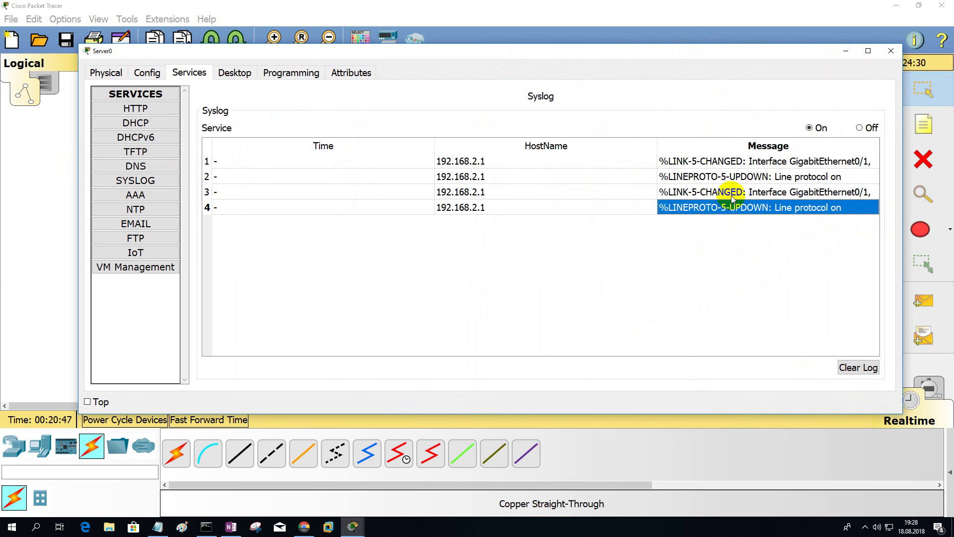
left_click(731, 195)
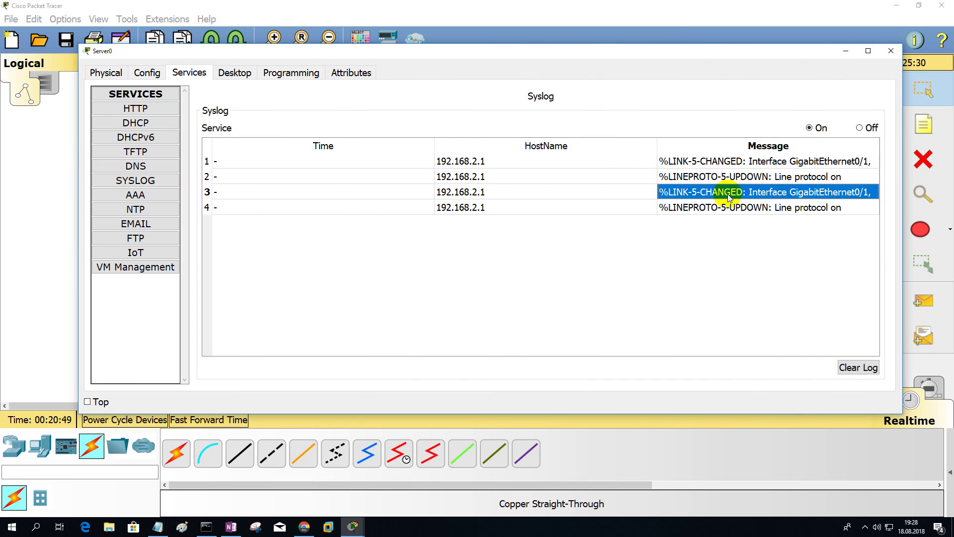
double_click(675, 195)
left_click(803, 193)
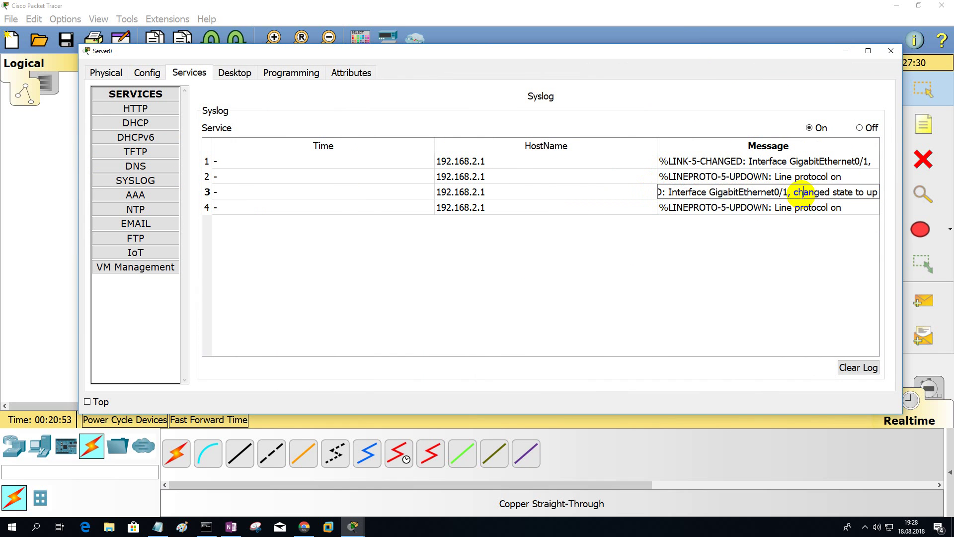
left_click_drag(804, 194, 891, 199)
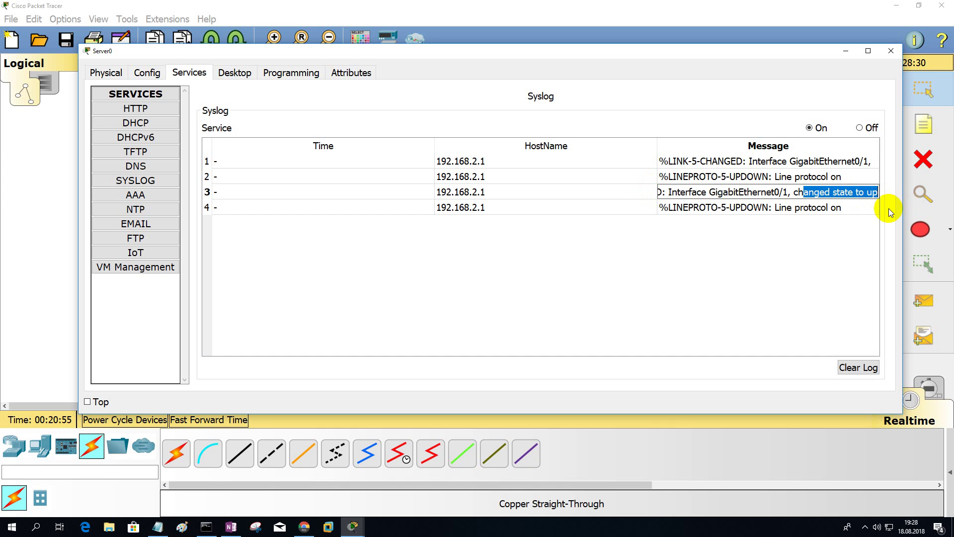
double_click(825, 160)
left_click(826, 160)
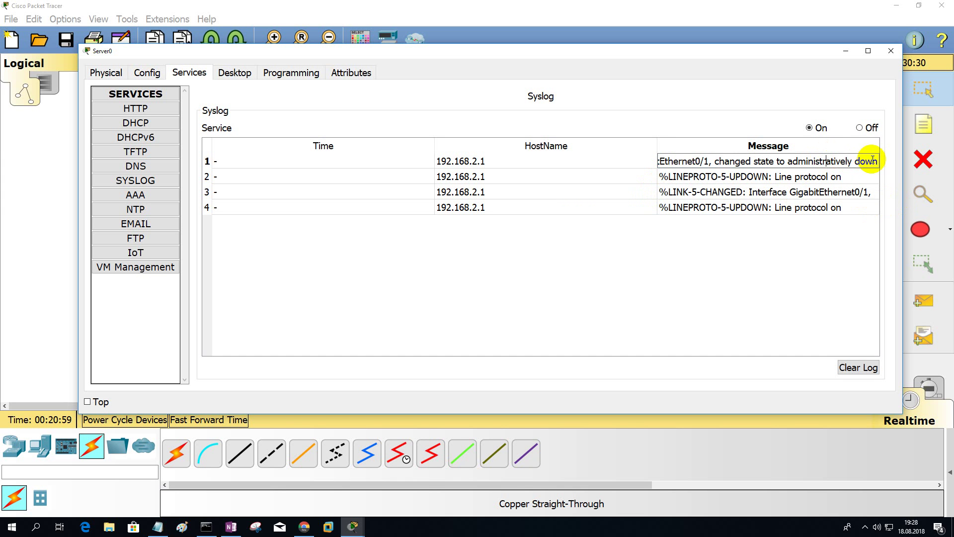
left_click_drag(883, 160, 589, 156)
double_click(723, 161)
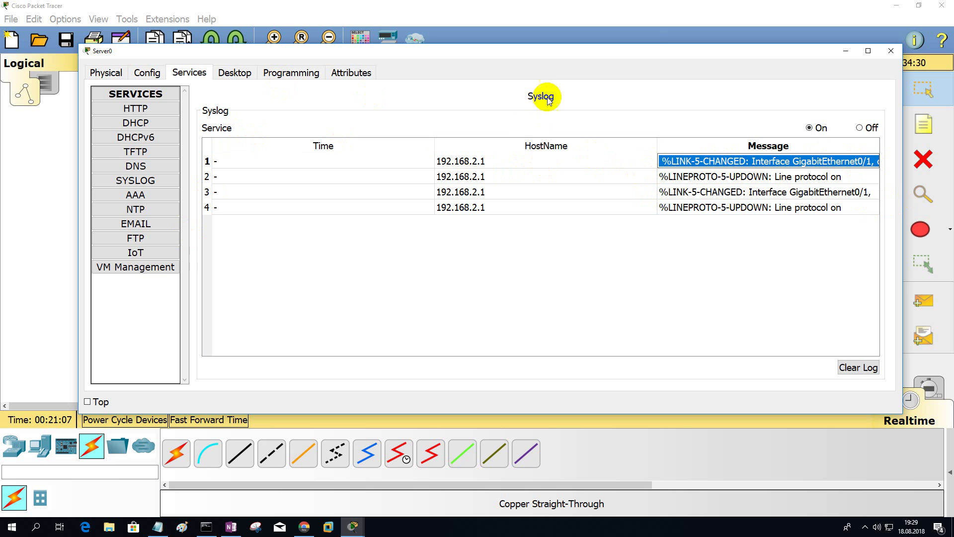
left_click(673, 294)
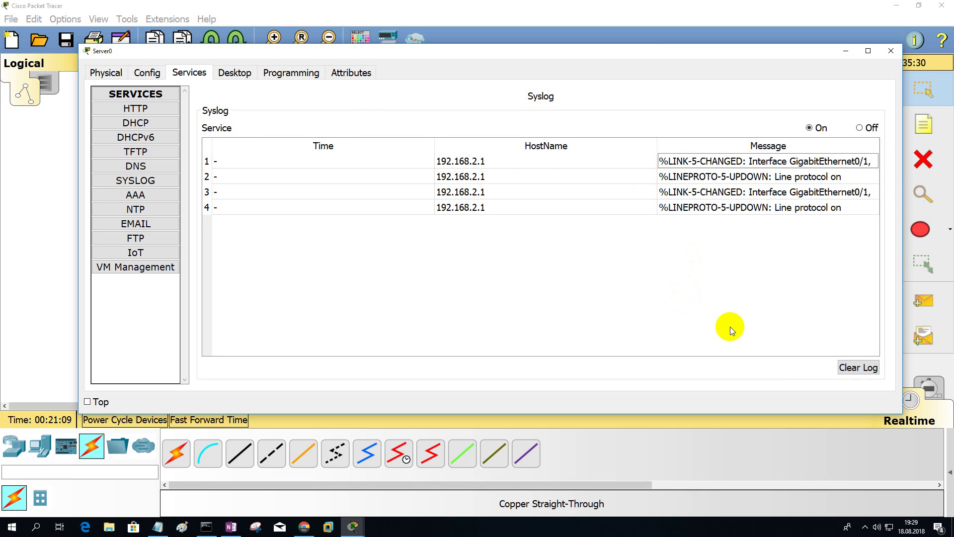
Clear Server0's syslog entries, close the Server0 window and minimize Packet Tracer
left_click(858, 369)
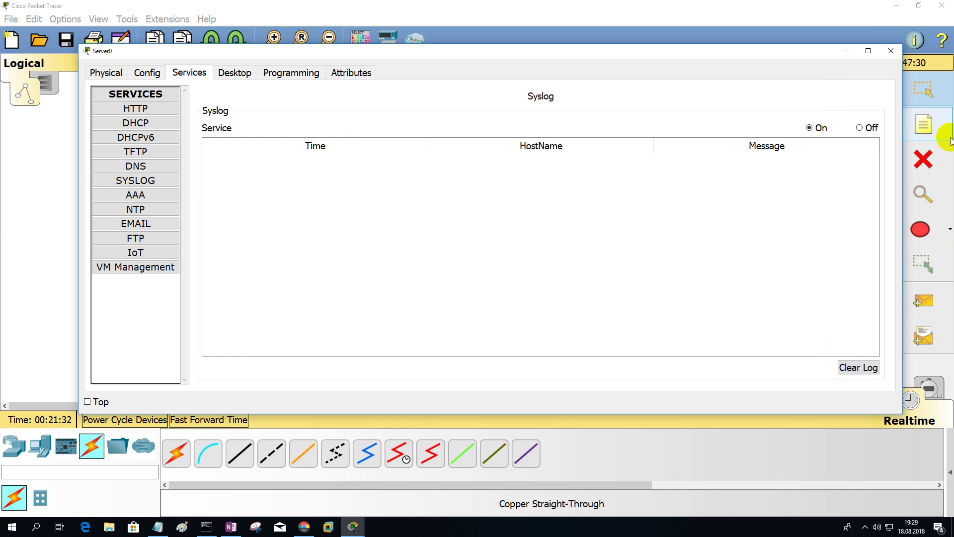
left_click(890, 51)
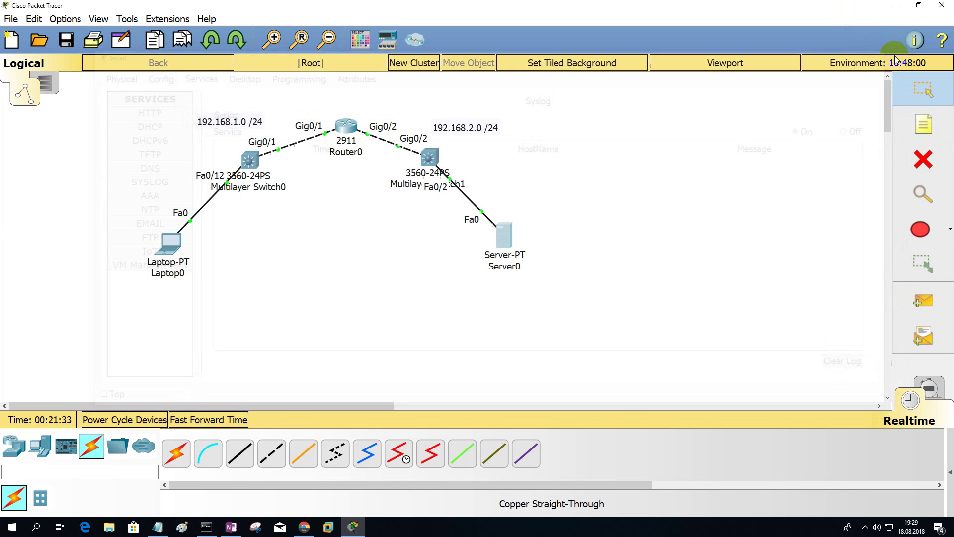
left_click(900, 5)
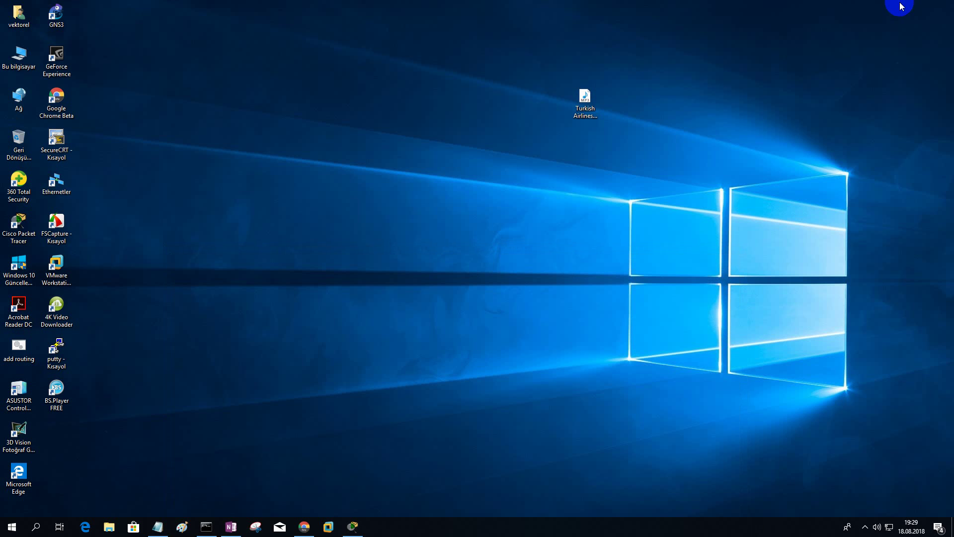
left_click(237, 528)
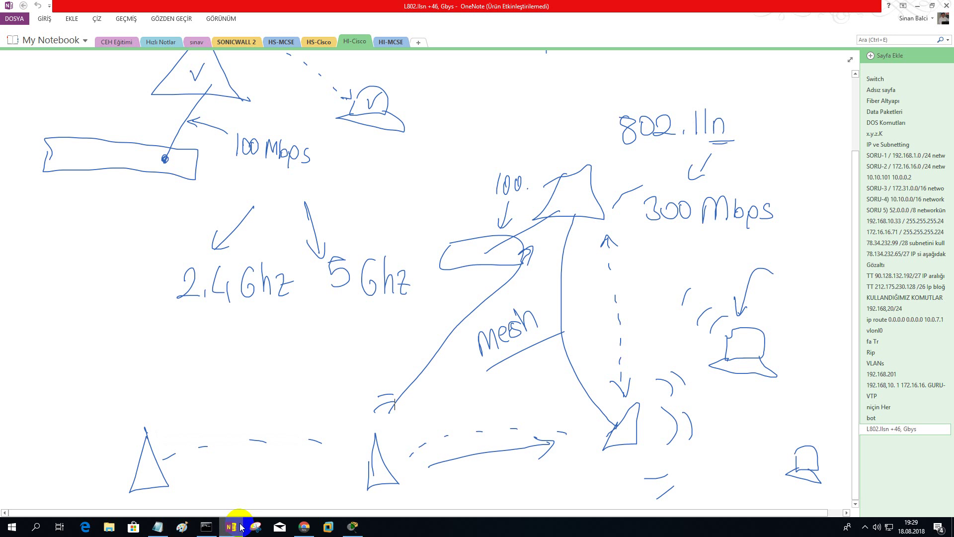
left_click(917, 6)
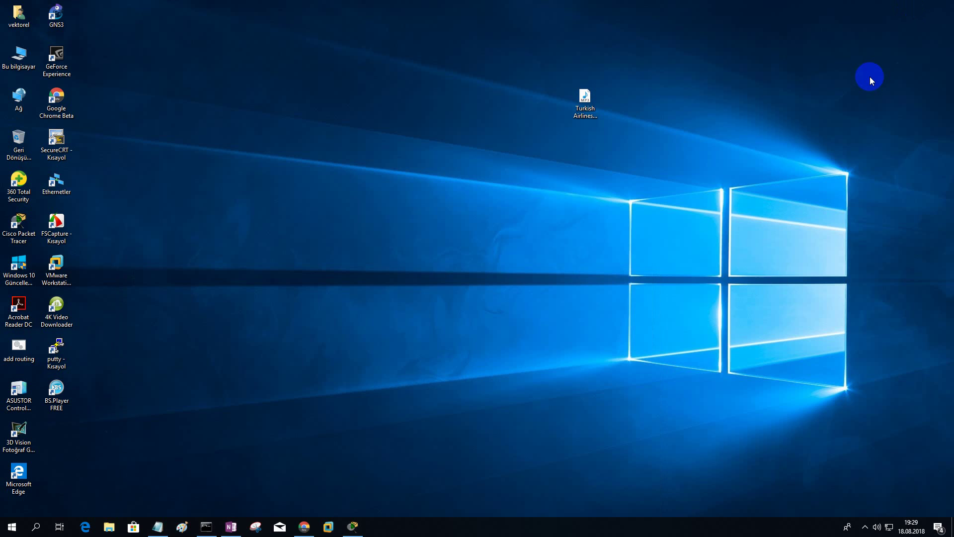
Open the Windows Features dialog from Programs and Features in the Windows Control Panel
left_click(34, 527)
left_click(18, 527)
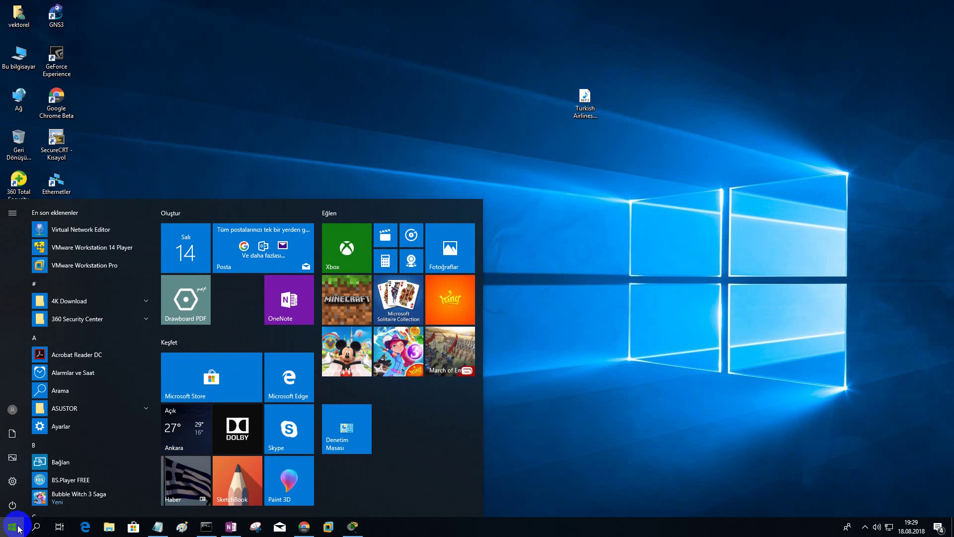
left_click(361, 442)
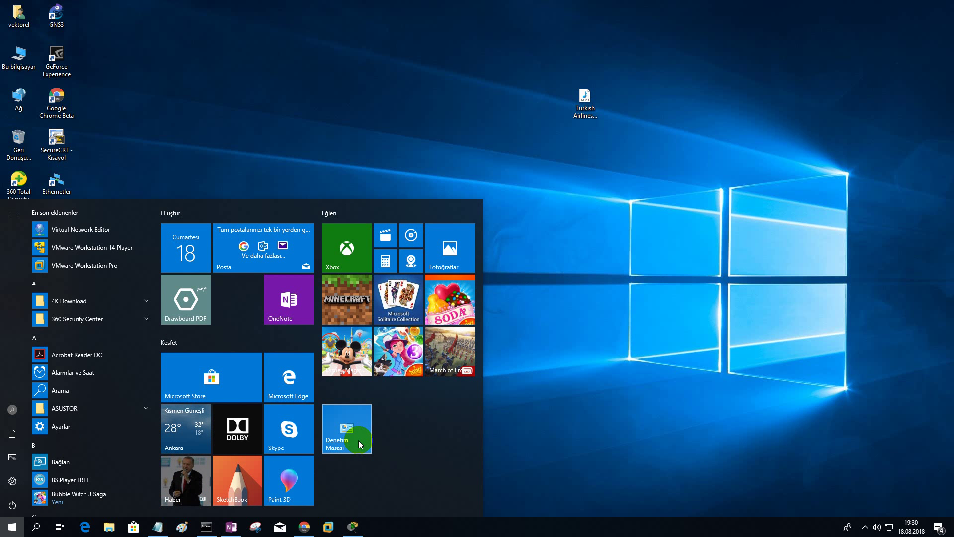
left_click(358, 439)
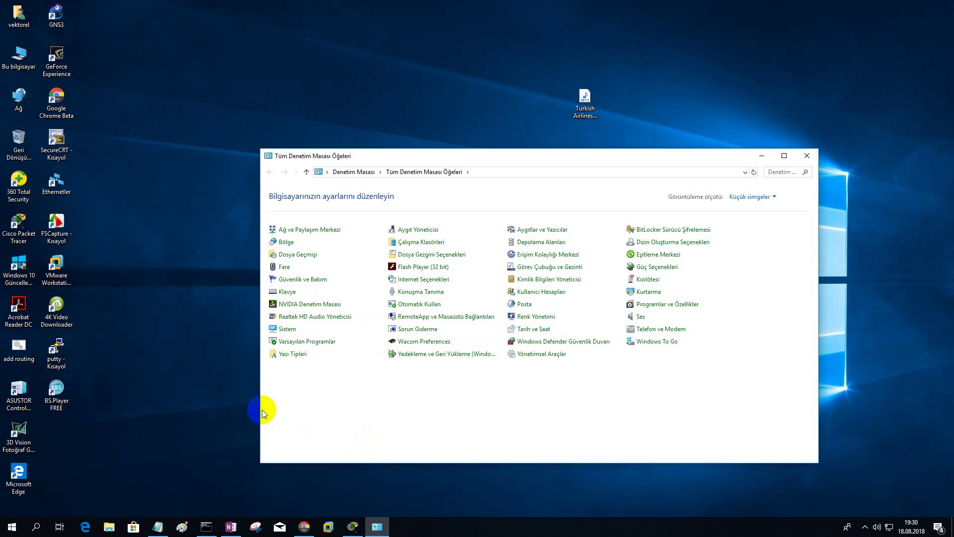
left_click_drag(260, 410, 205, 411)
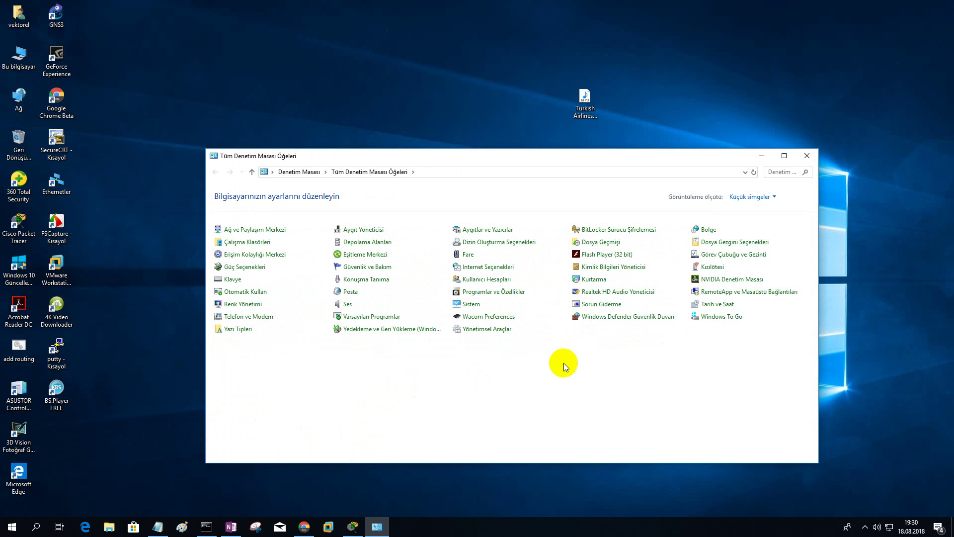
left_click(506, 298)
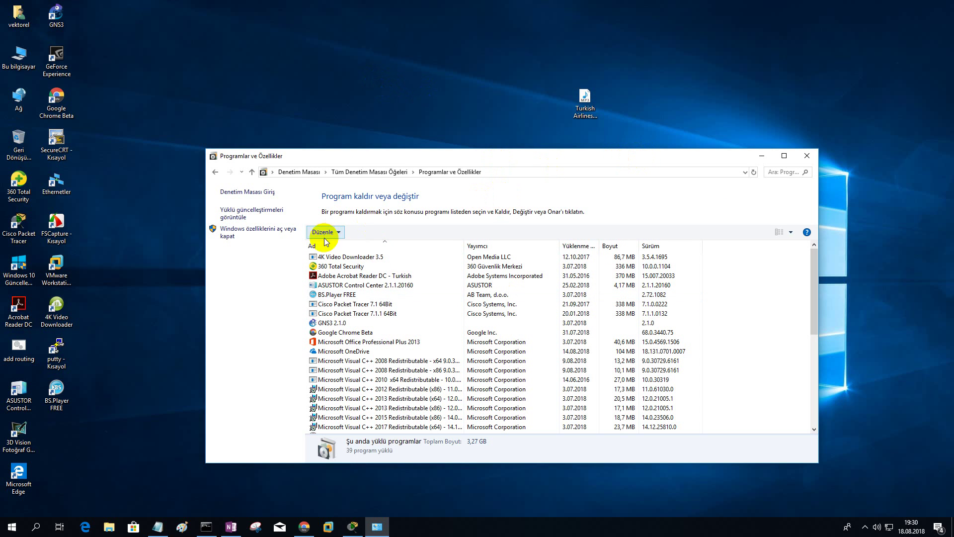
left_click(257, 232)
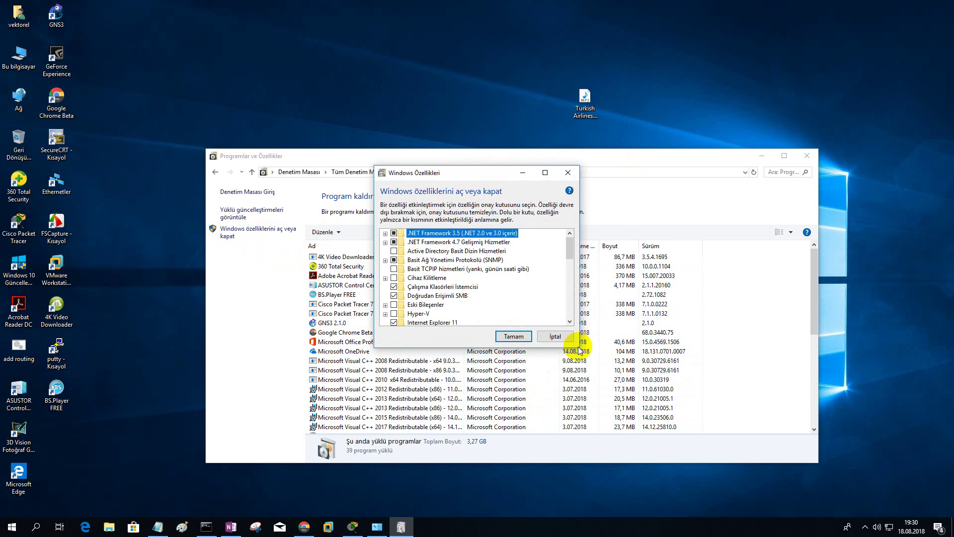
Try enabling the WMI SNMP provider under Simple Network Management Protocol (SNMP) in an enlarged Windows Features dialog, and cancel the dialog
left_click_drag(579, 347, 760, 413)
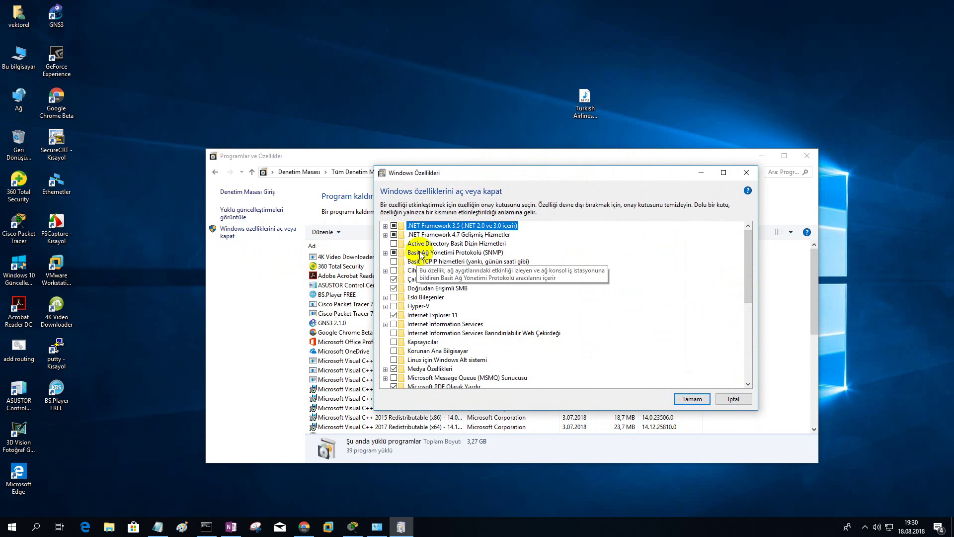
mouse_move(444, 259)
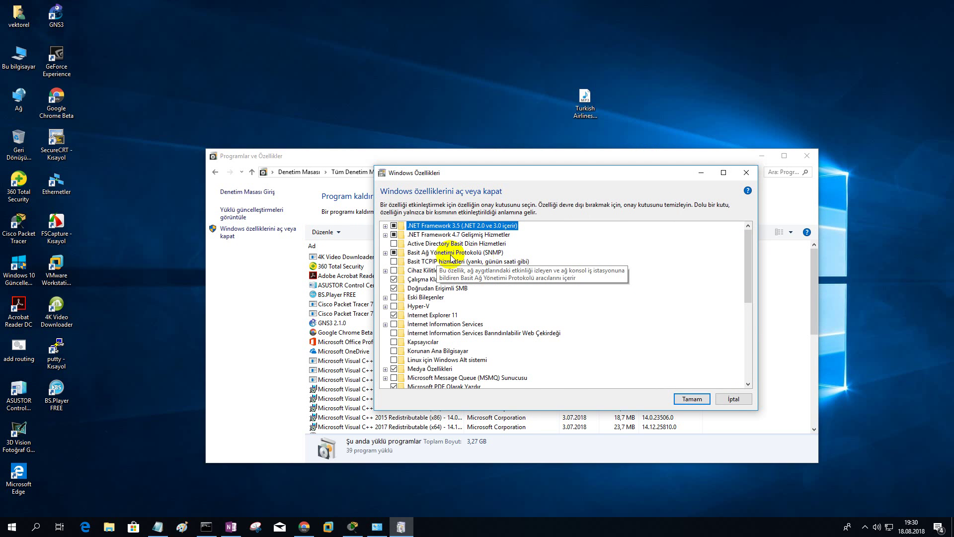
left_click(386, 253)
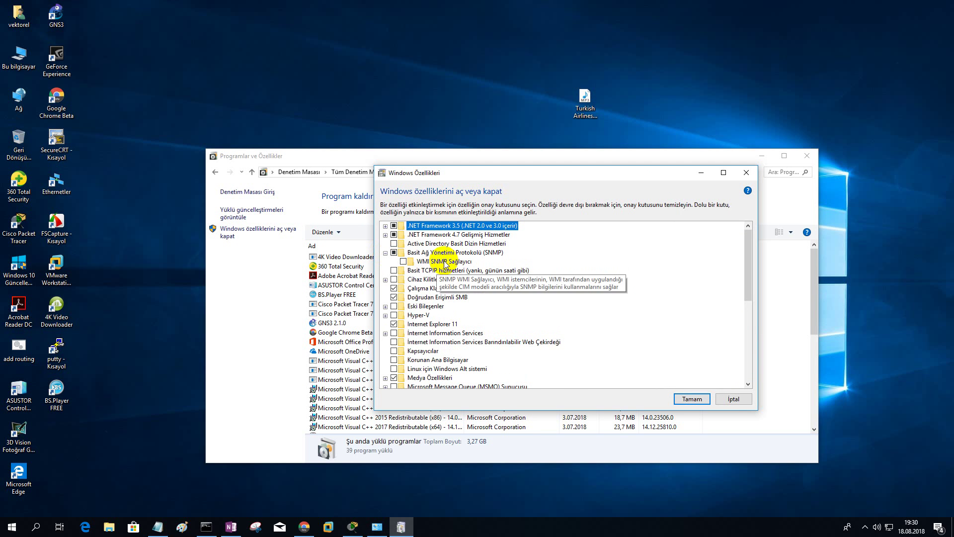
left_click(414, 267)
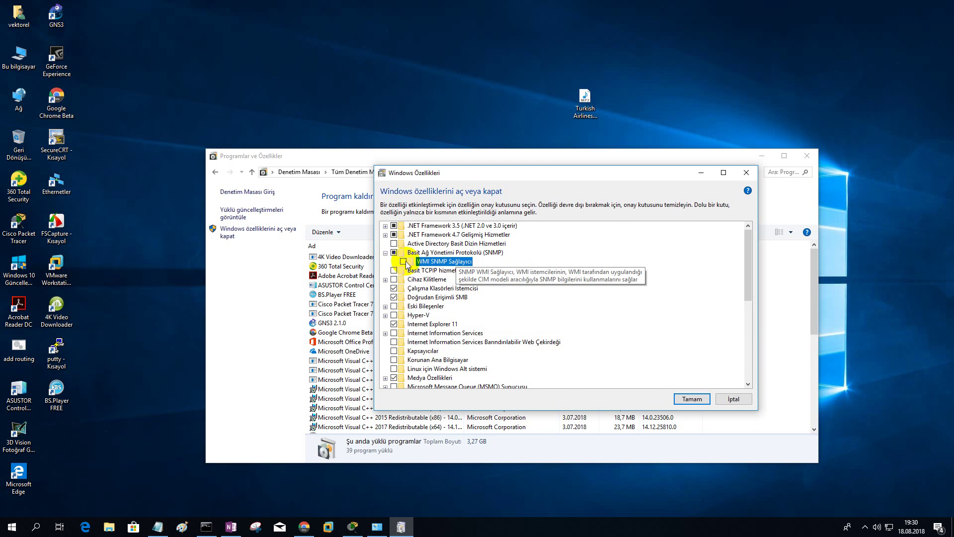
left_click(403, 261)
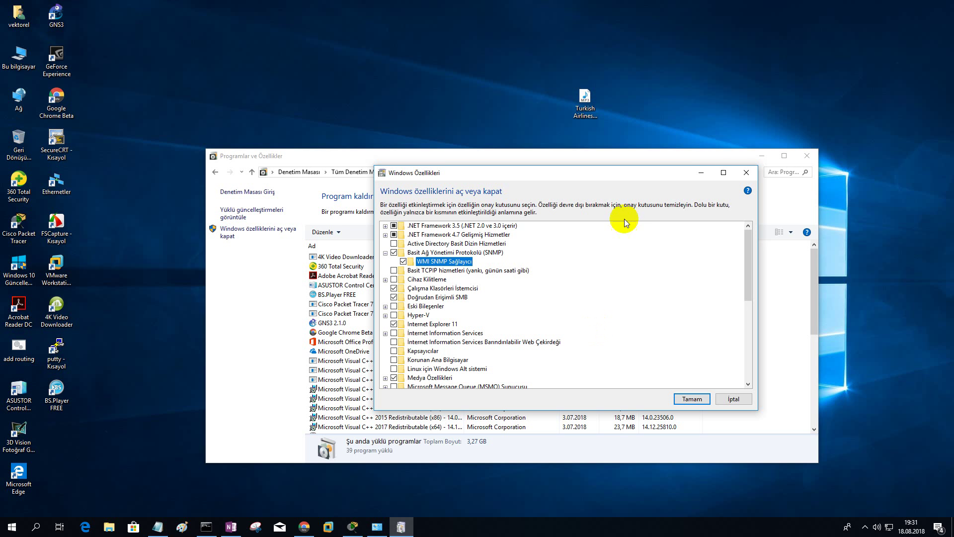
left_click(733, 398)
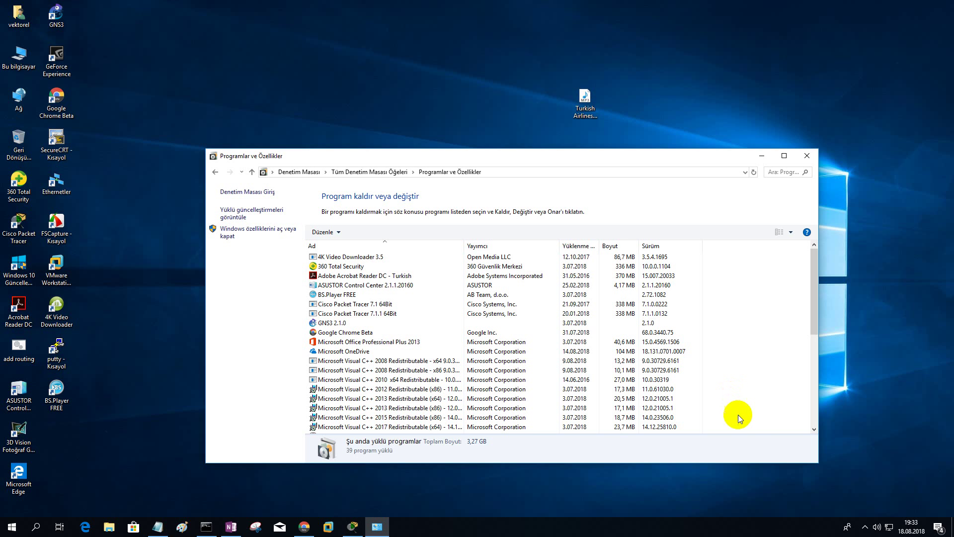
Close the Programs and Features window and switch back to Packet Tracer
left_click(737, 524)
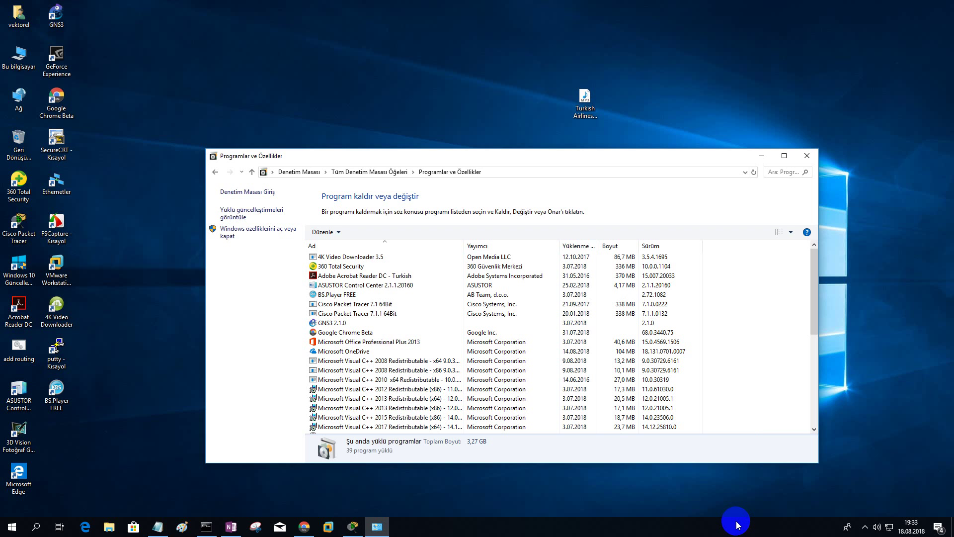
left_click(807, 156)
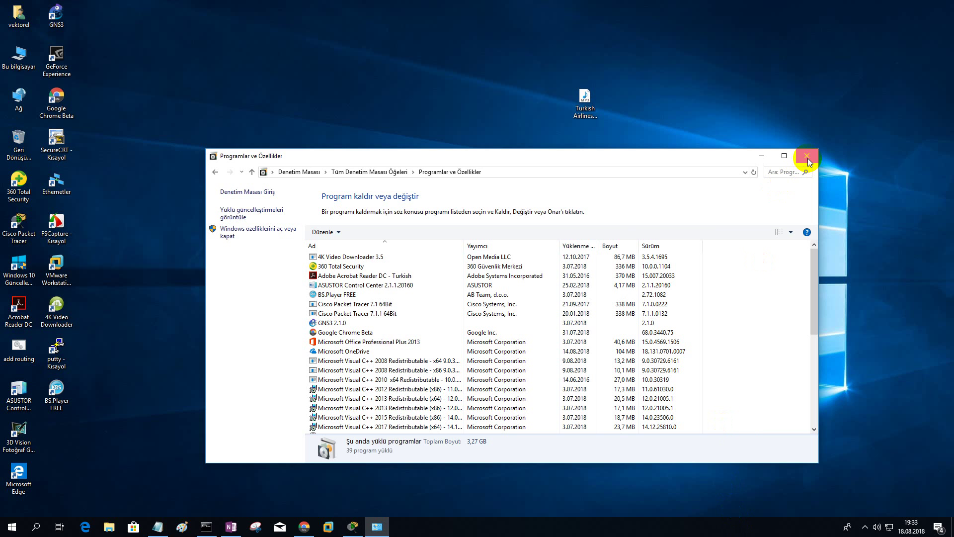
left_click(353, 527)
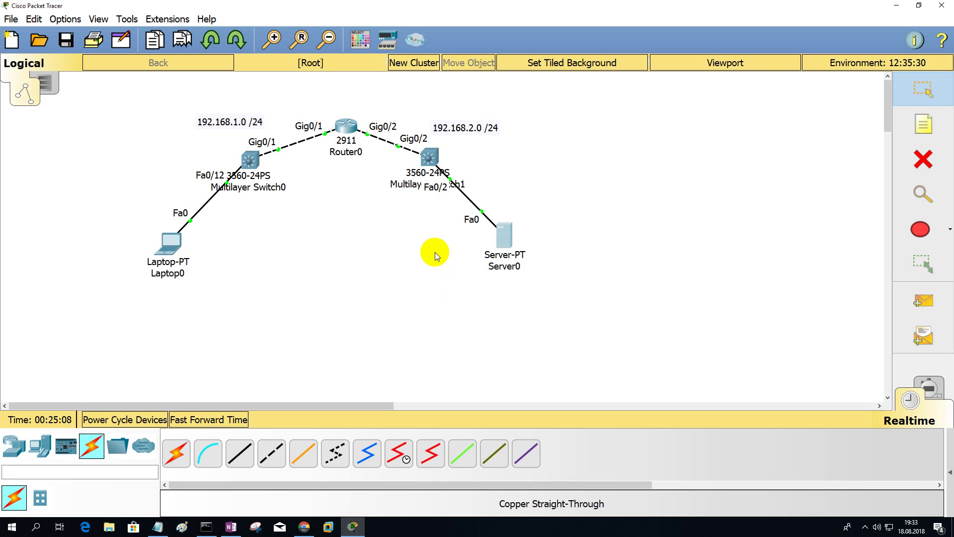
Open Router0's command line, return from interface configuration to global configuration mode, and widen the window
left_click(347, 128)
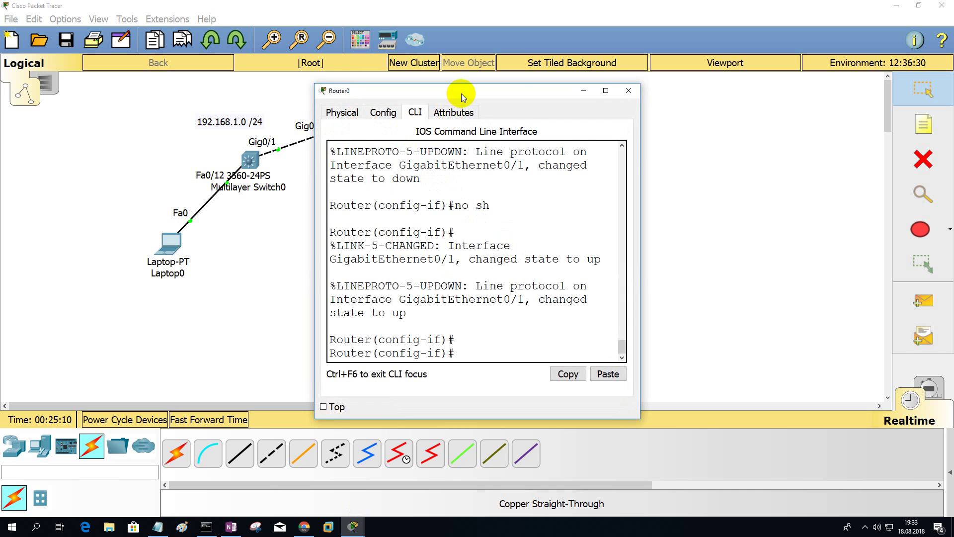
left_click_drag(461, 93, 546, 69)
type("exi")
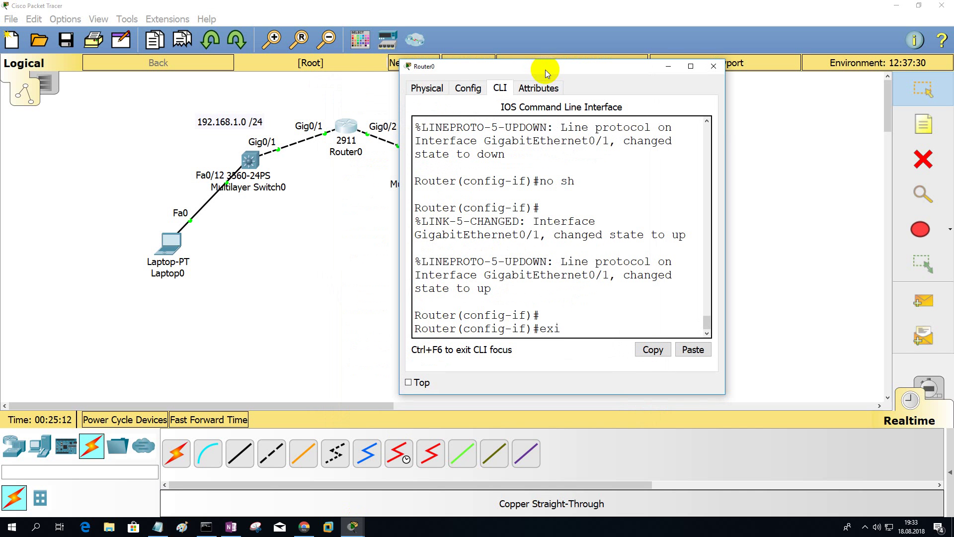
key("Return")
key("Return")
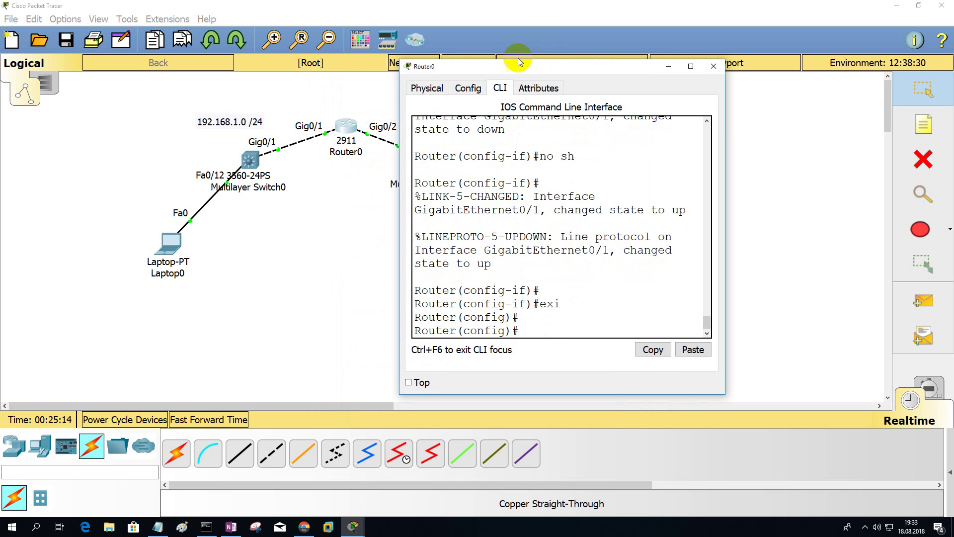
left_click_drag(400, 160, 248, 158)
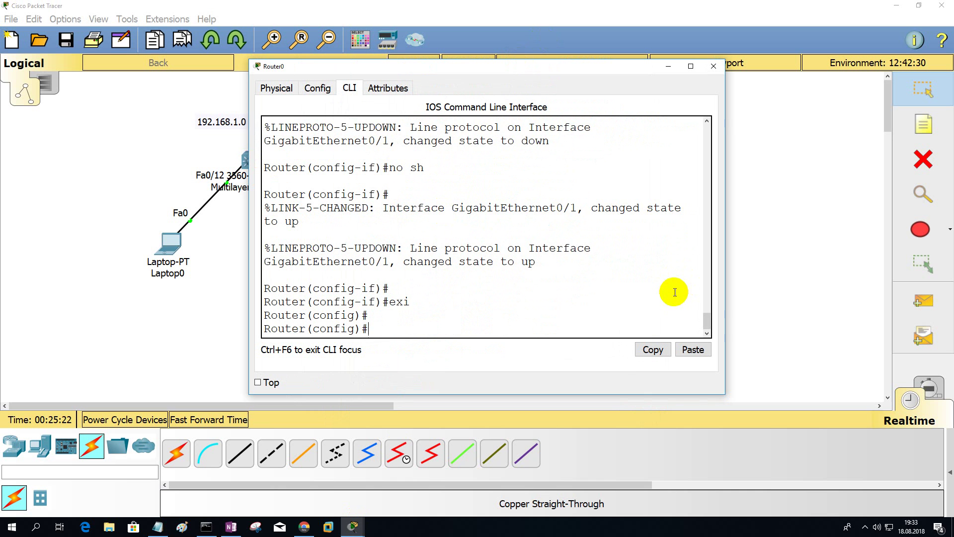
Try to define a read-only SNMP community string on Router0 restricted by the access list SNMP_ACL
type("sn")
key("Tab")
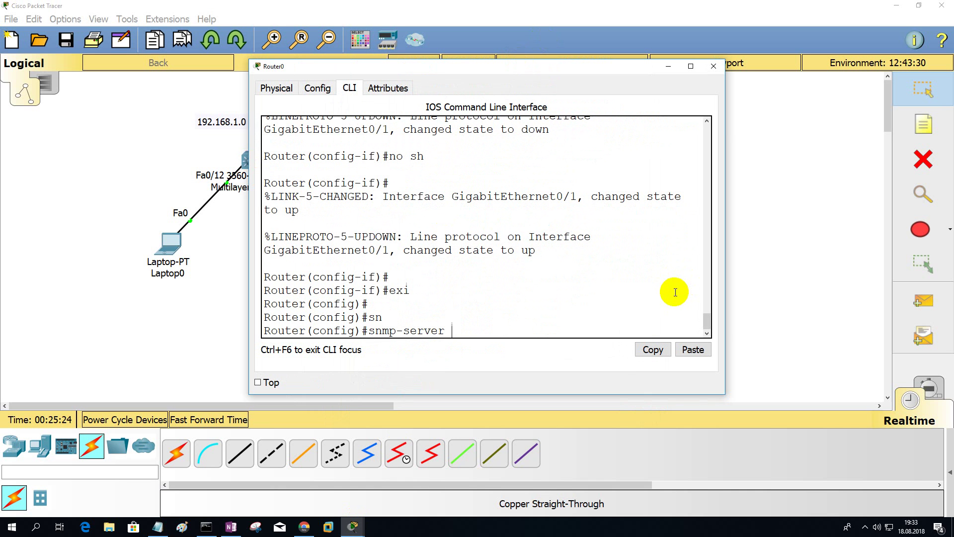
type("co")
key("Tab")
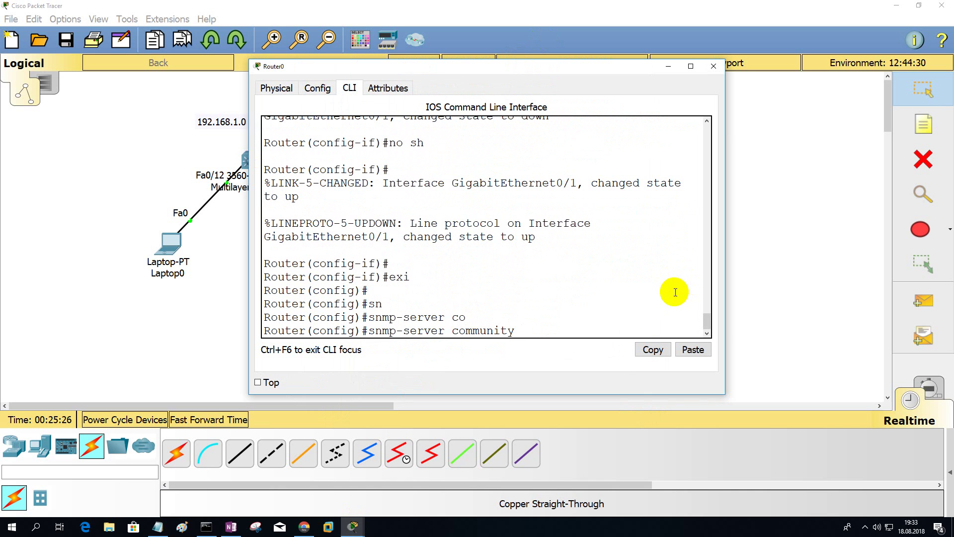
type("?")
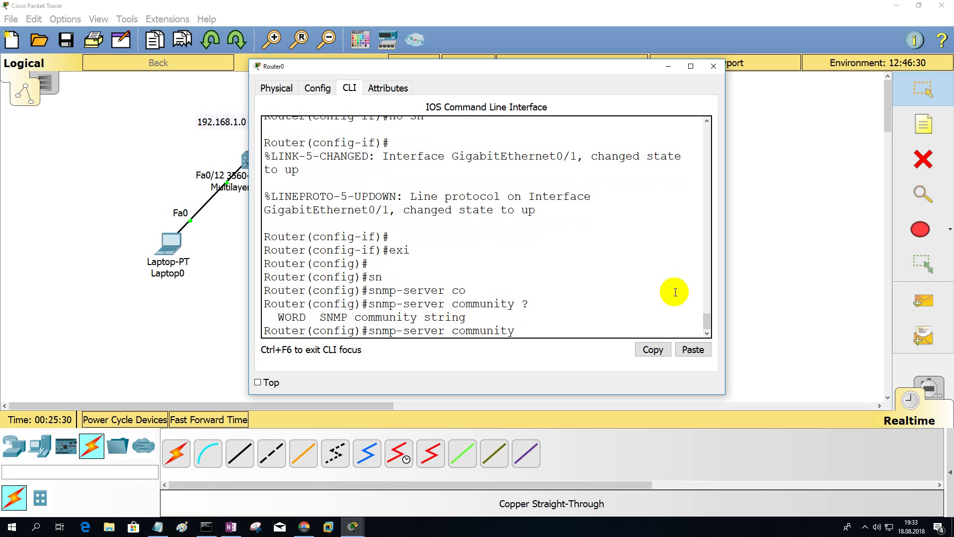
type("sinan r")
key("Tab")
key("Tab")
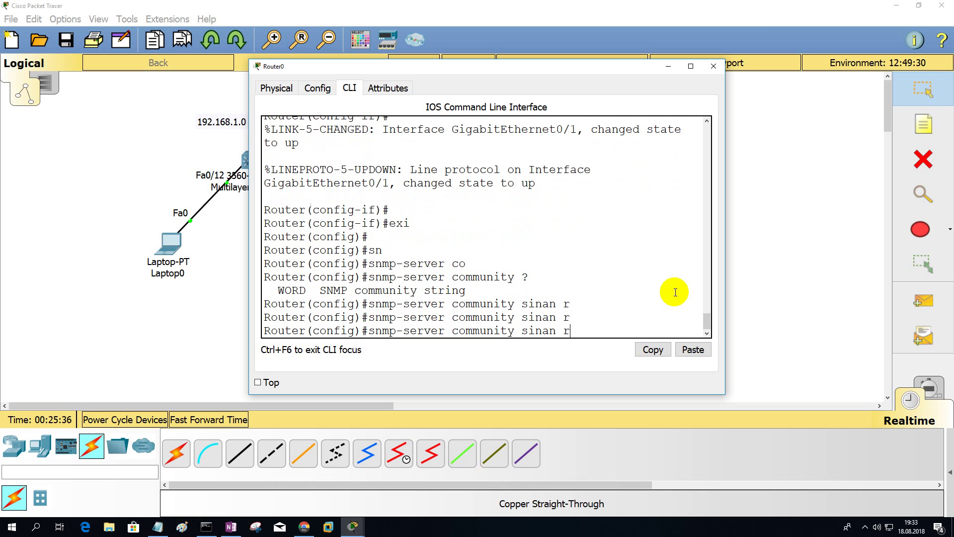
type("o")
key("Tab")
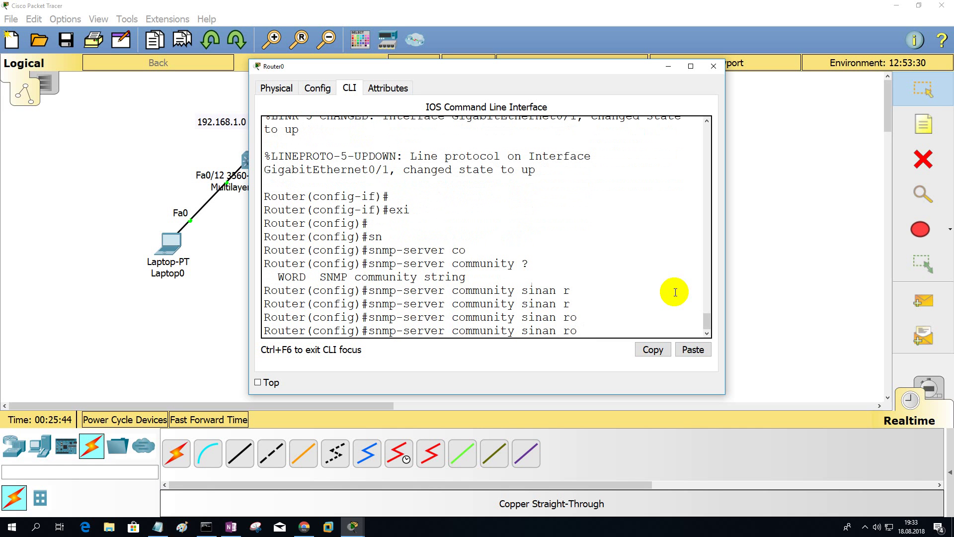
type("SNMP_ACL")
key("Return")
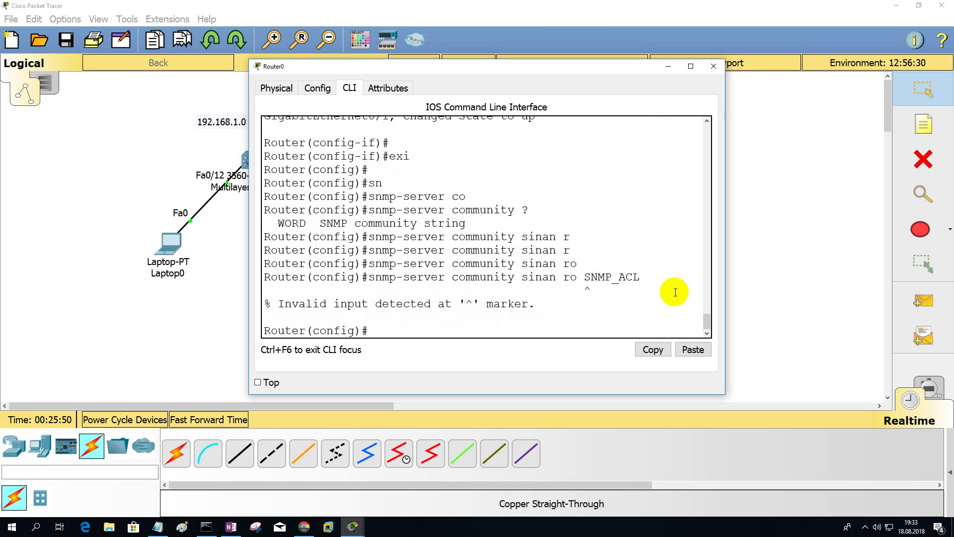
Define the read-only SNMP community string on Router0 with snmp-server community and ro, leaving out the access list
key("Up")
key("BackSpace")
key("BackSpace")
key("BackSpace")
key("BackSpace")
key("BackSpace")
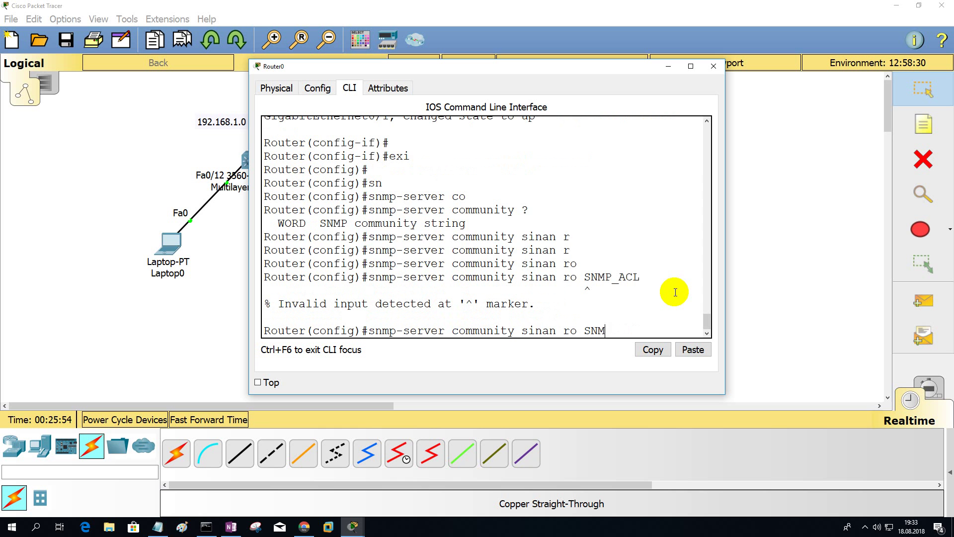
key("Return")
key("Up")
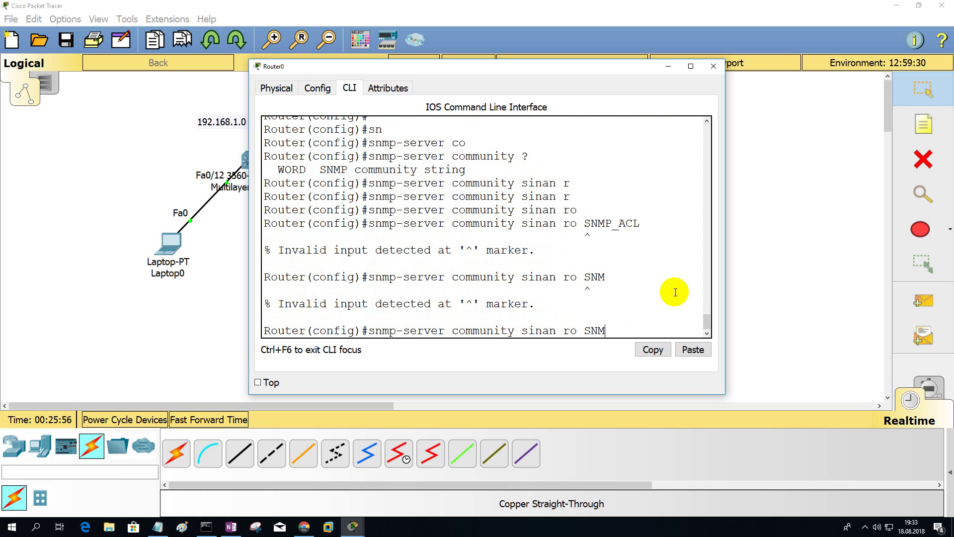
key("BackSpace")
key("BackSpace")
key("BackSpace")
type("?")
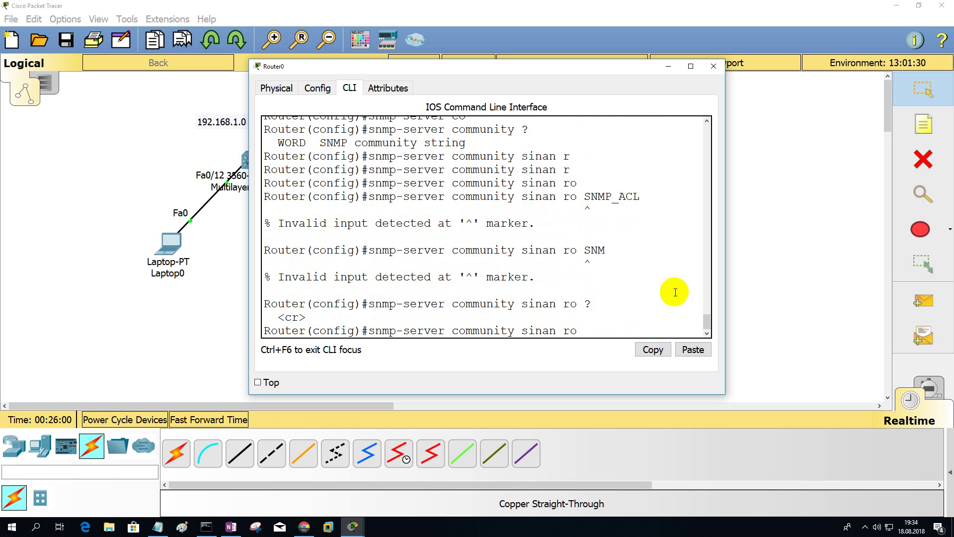
key("Return")
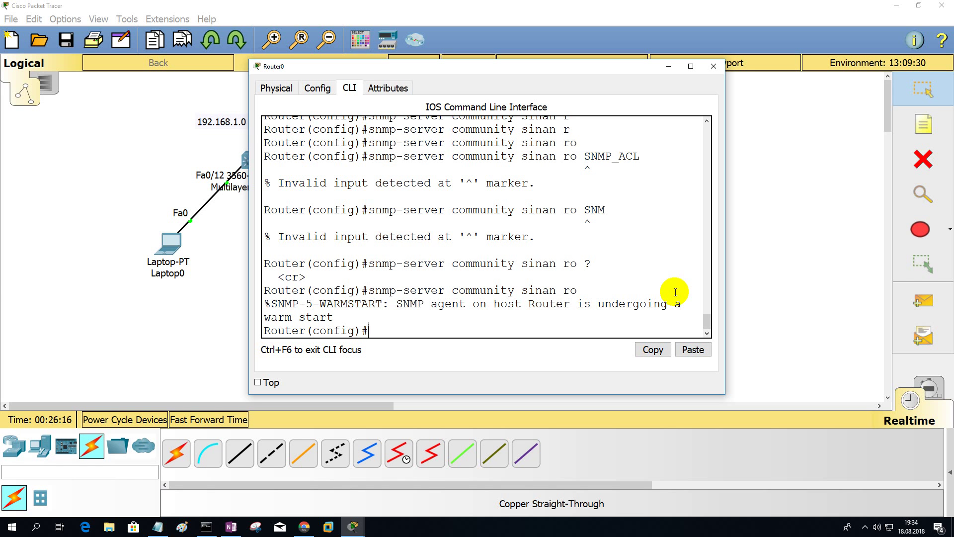
Try setting the SNMP location to Ankara with snmp-server location, check the command's help, and clear the unfinished line
type("snm")
key("Tab")
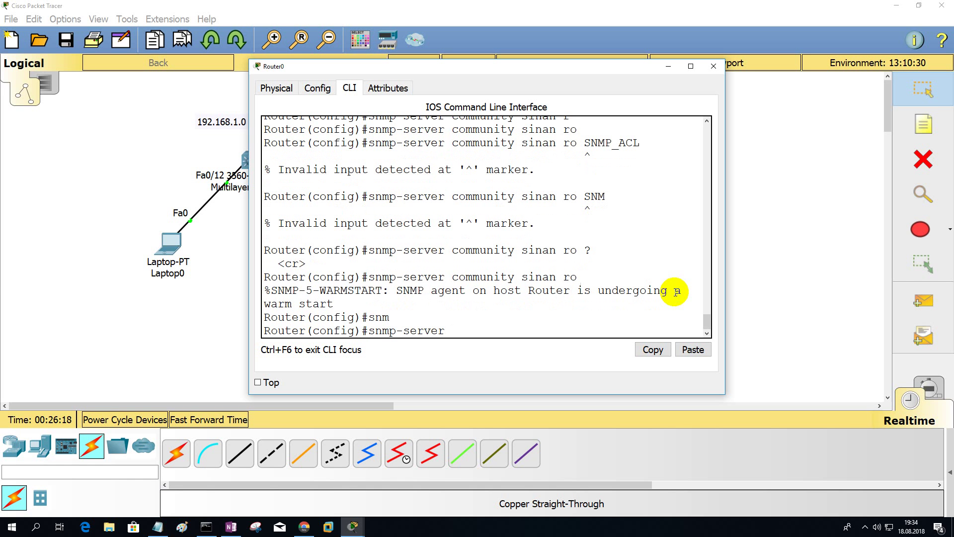
type("loc")
key("Tab")
type("ation ")
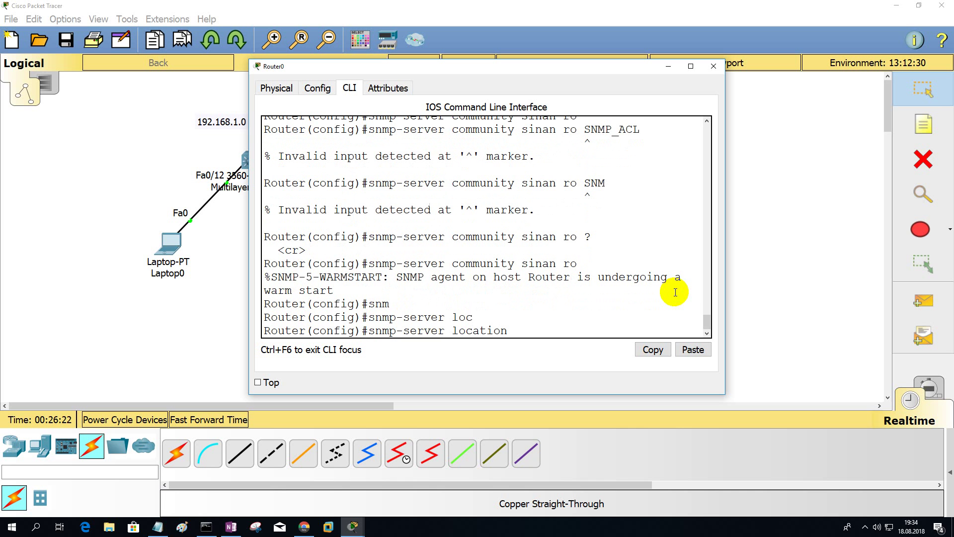
type("?")
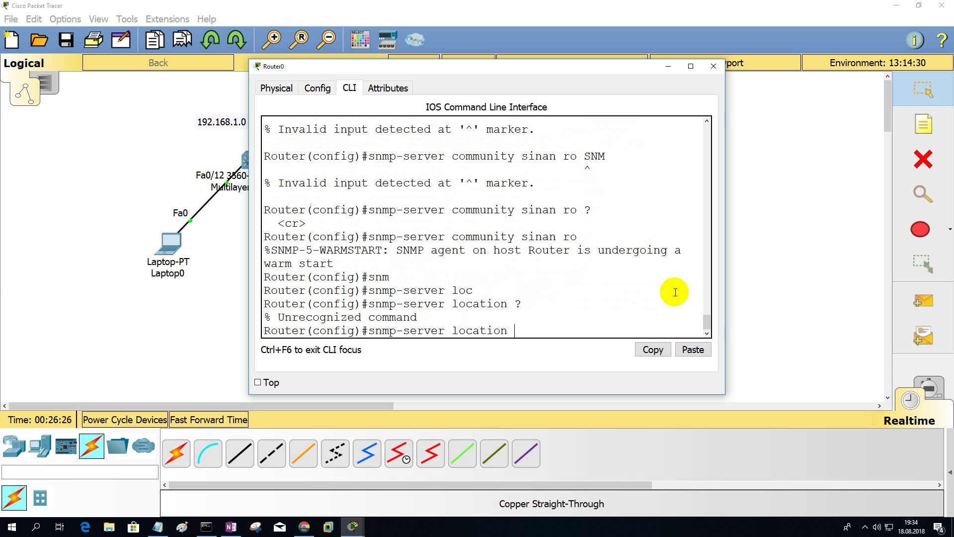
type("Ankara")
key("BackSpace")
key("BackSpace")
key("BackSpace")
key("BackSpace")
key("BackSpace")
key("BackSpace")
key("BackSpace")
key("BackSpace")
key("BackSpace")
key("BackSpace")
key("BackSpace")
key("BackSpace")
key("BackSpace")
key("BackSpace")
key("BackSpace")
key("BackSpace")
key("BackSpace")
key("BackSpace")
key("BackSpace")
key("BackSpace")
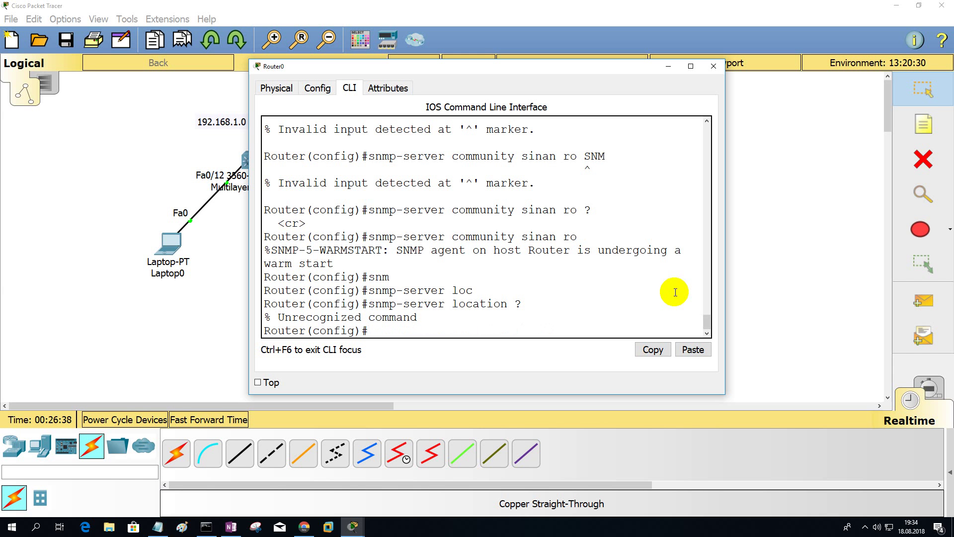
Try to set the SNMP contact name on Router0 with snmp-server contact
type("snm")
key("Tab")
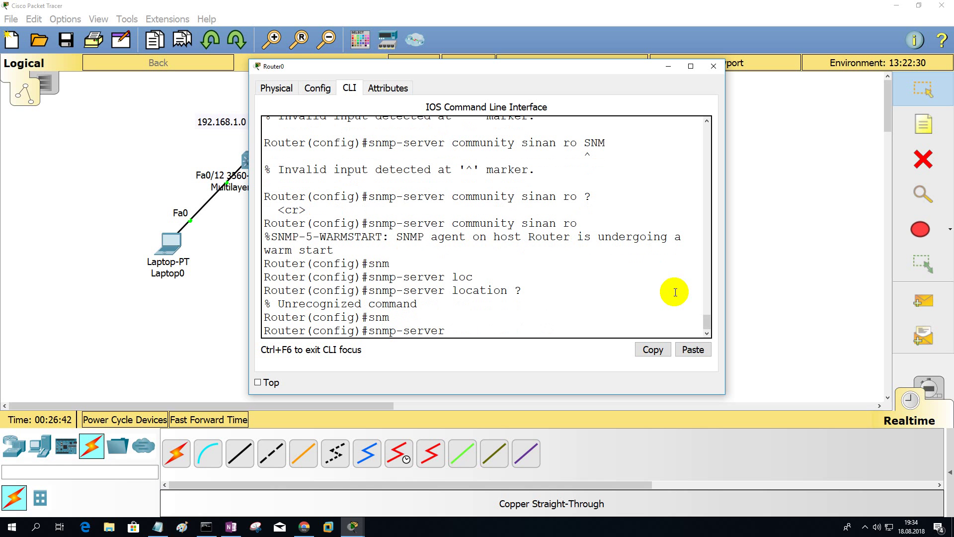
type("contact sinan")
key("Return")
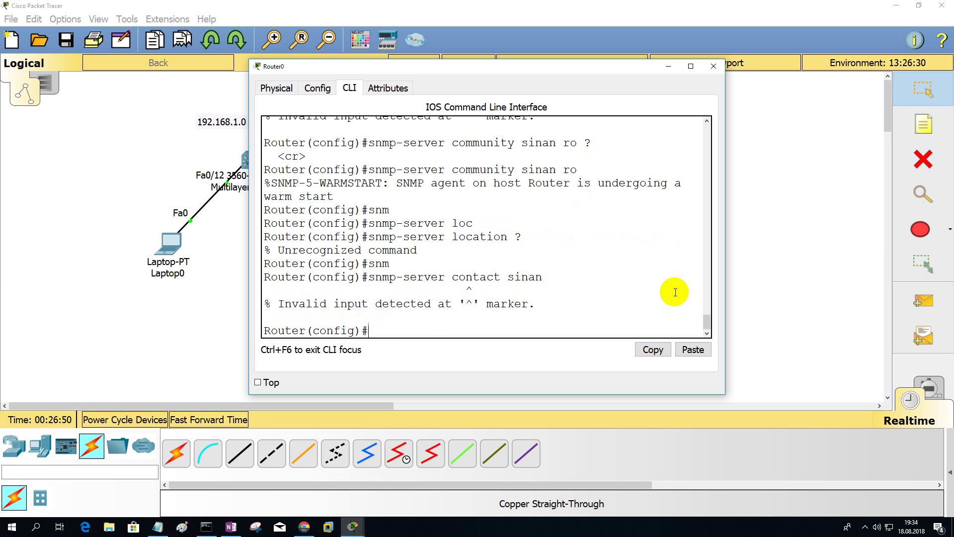
Try to set 192.168.2.2 as the SNMP host with ver 3 and the community string, checking snmp-server host help first
key("Up")
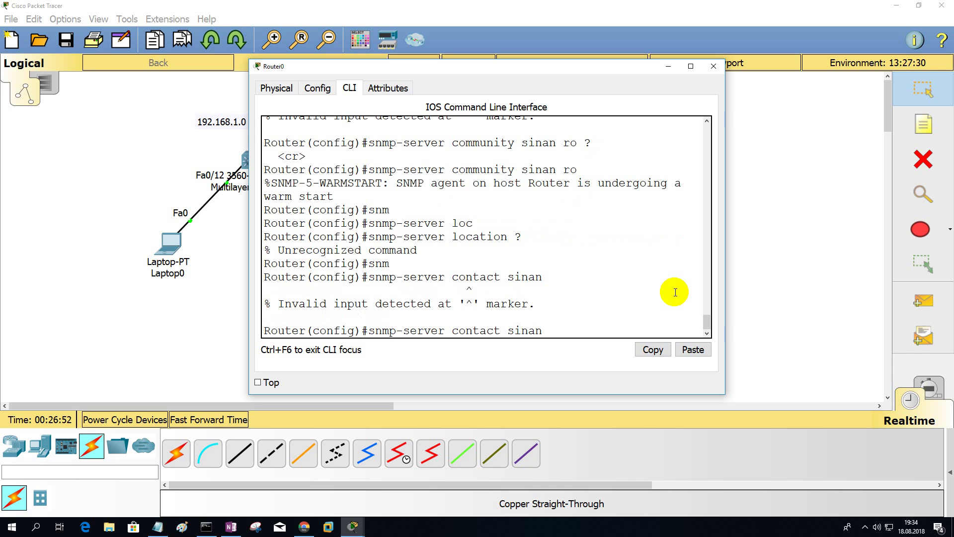
key("BackSpace")
key("BackSpace")
key("BackSpace")
key("BackSpace")
key("BackSpace")
key("BackSpace")
key("BackSpace")
key("BackSpace")
key("BackSpace")
key("BackSpace")
key("BackSpace")
key("BackSpace")
key("BackSpace")
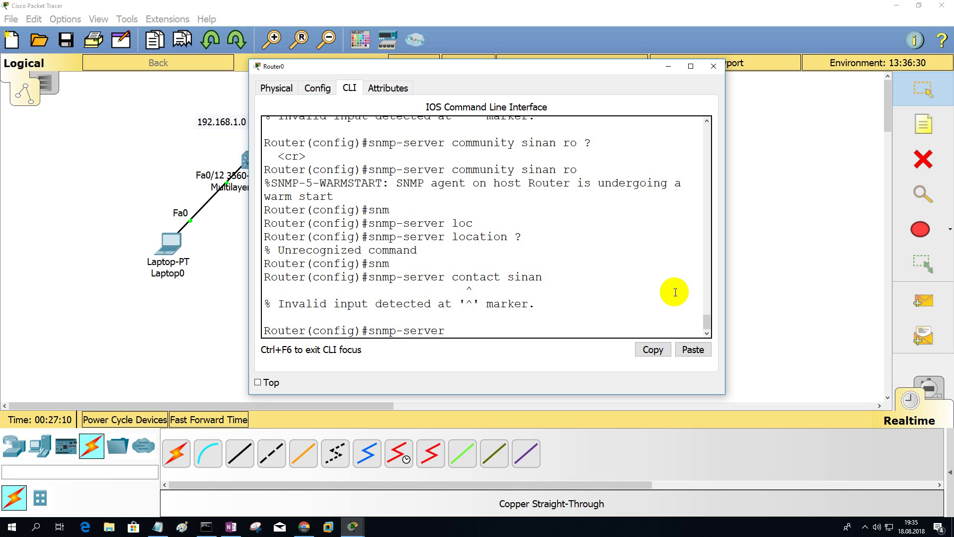
type("hos")
key("Tab")
type("t ?")
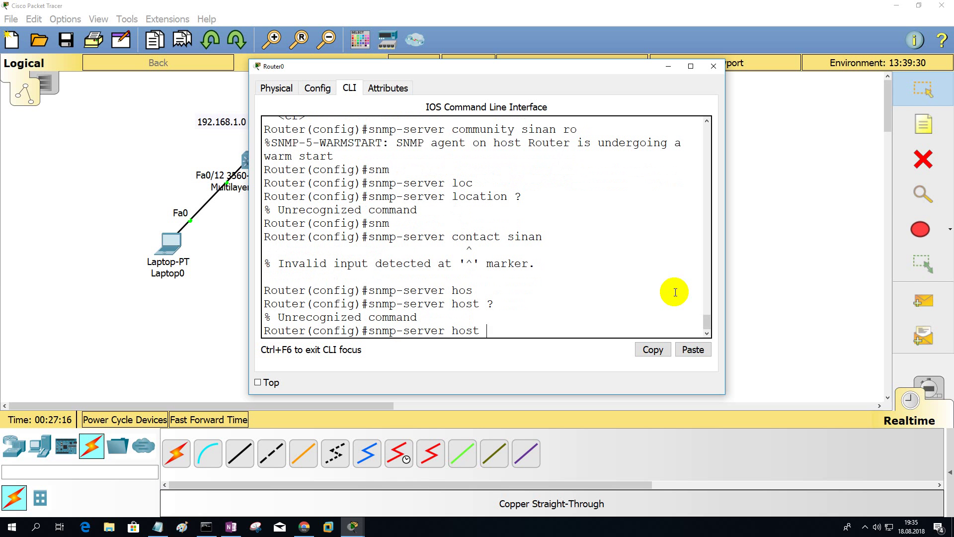
type("192.168.2.2 ver")
type("3")
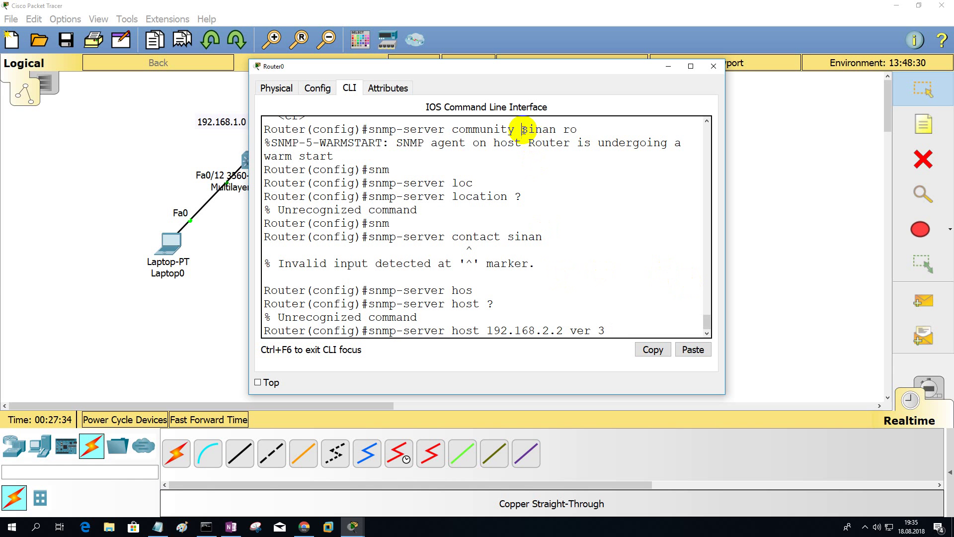
left_click_drag(523, 130, 555, 130)
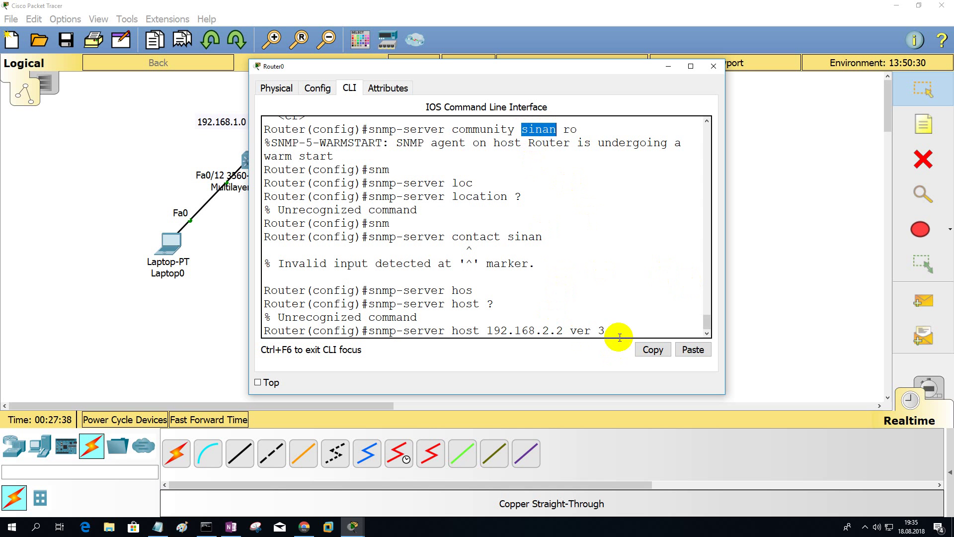
type("sinan")
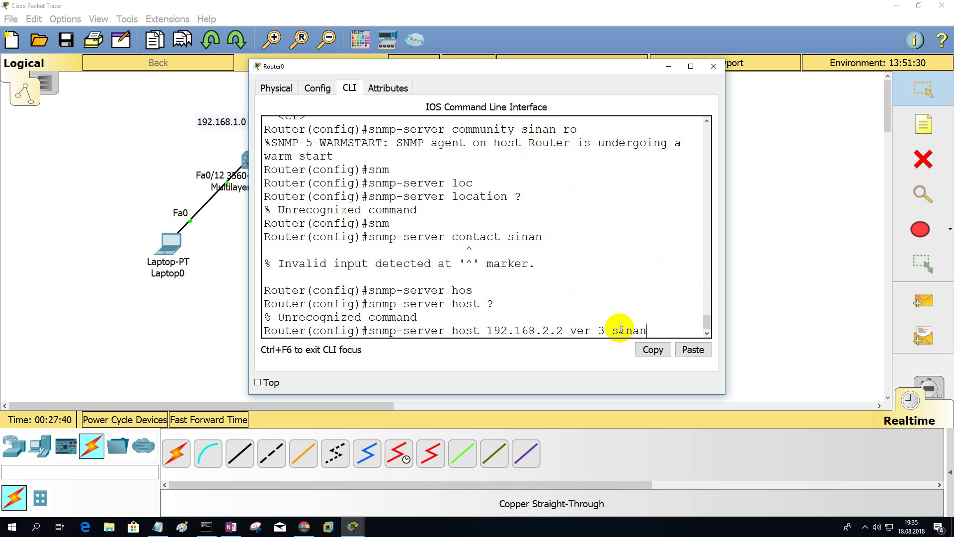
key("Return")
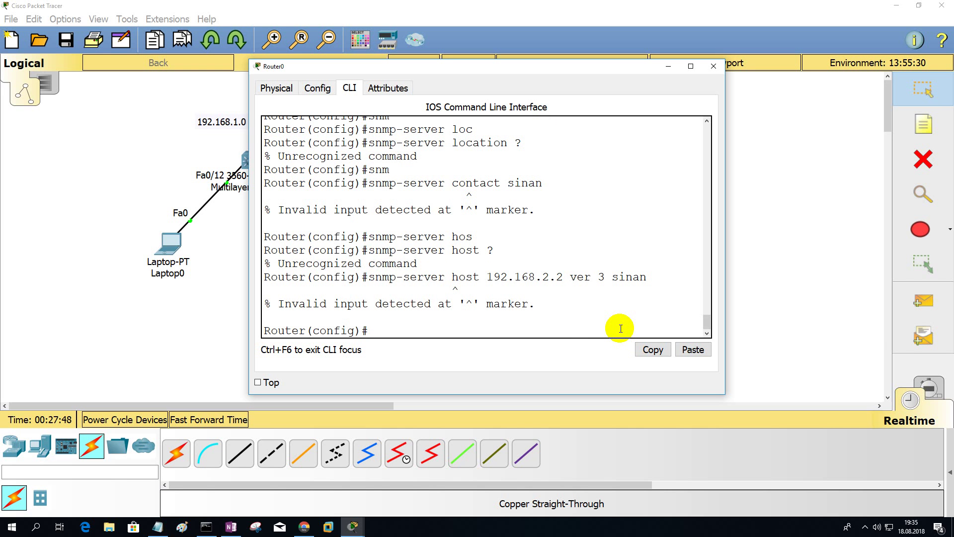
Try to enable SNMP traps on Router0 with snmp-server enable traps
type("snm")
key("Tab")
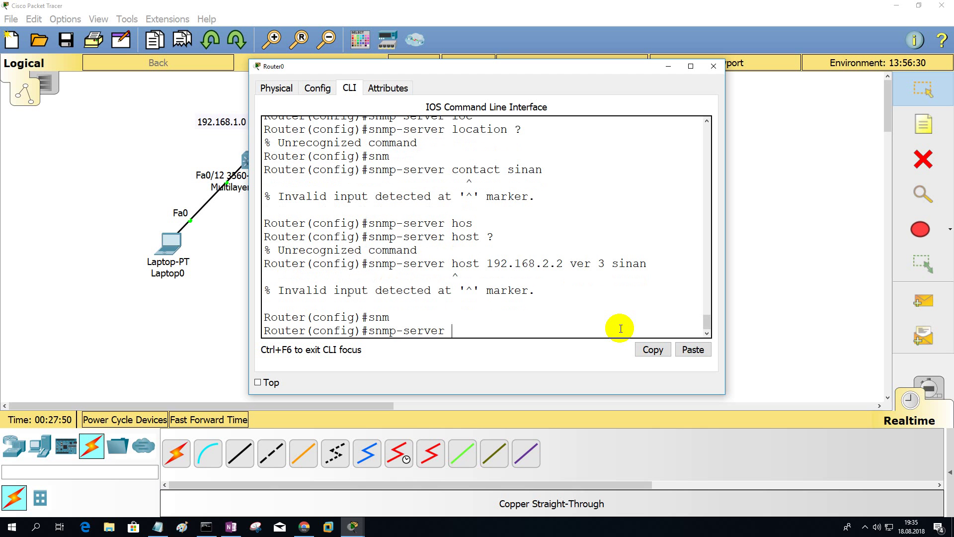
type("en")
key("Tab")
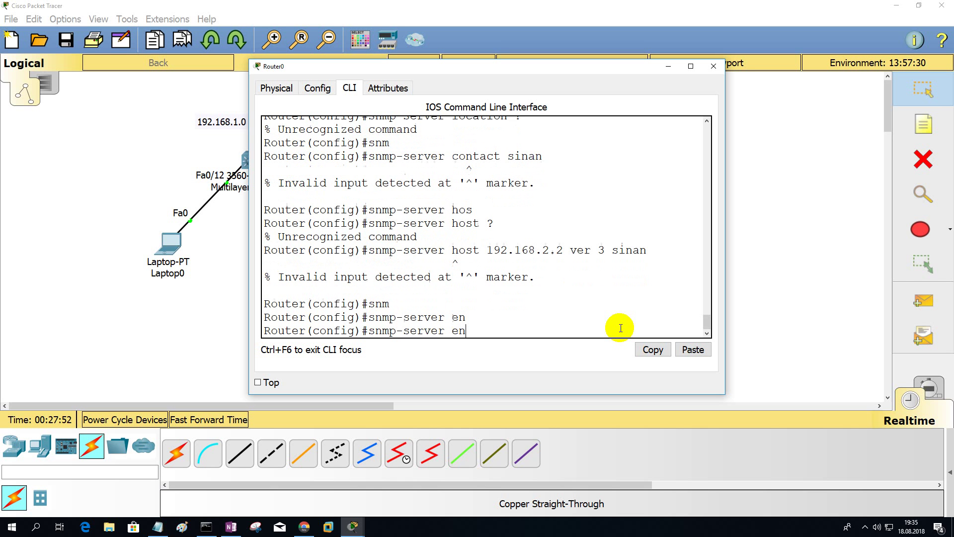
type("ab")
key("Tab")
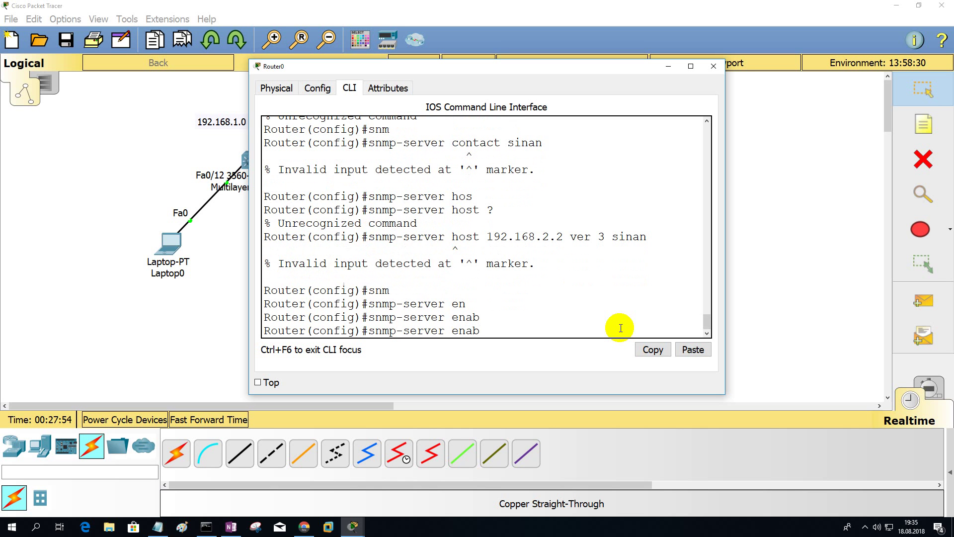
type("le traps")
key("Return")
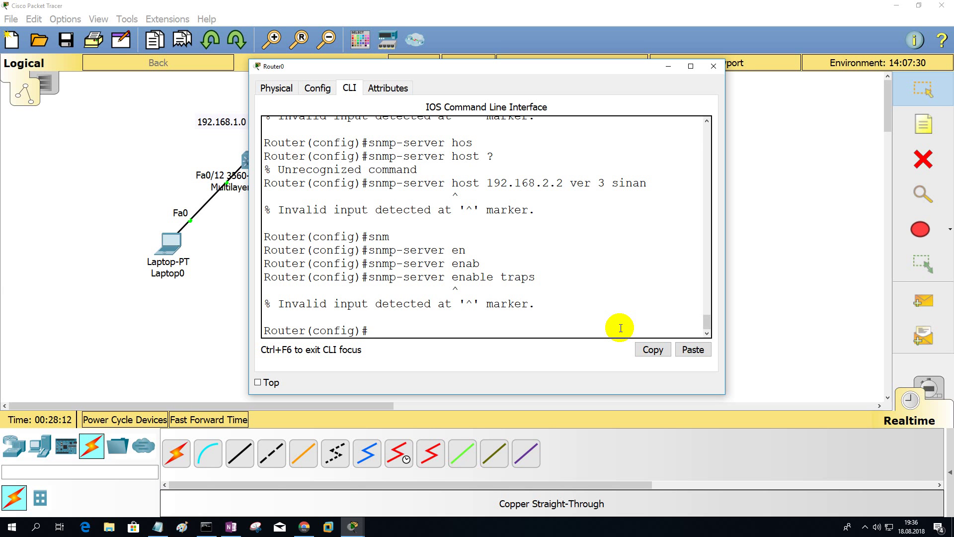
Close the Router0 window and open the MIB Browser on Server0
left_click(713, 66)
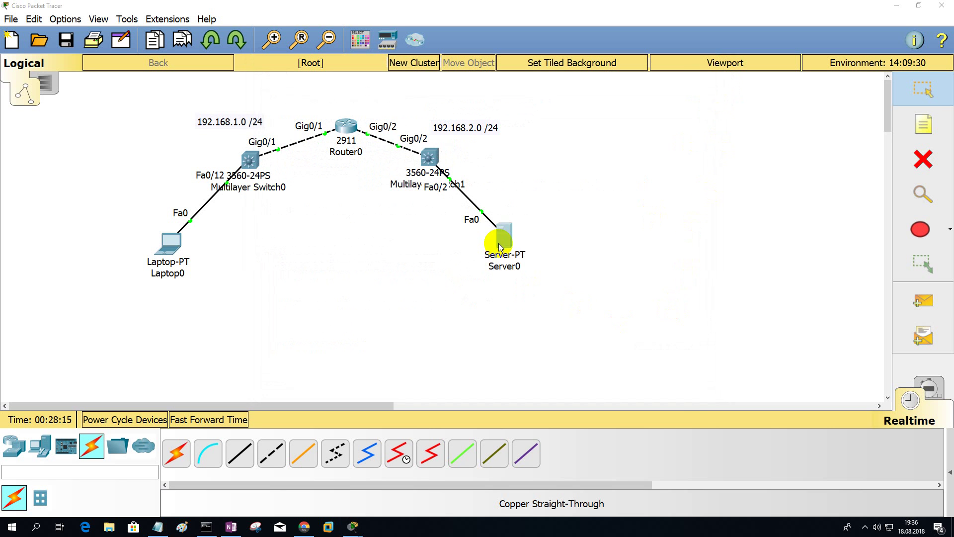
left_click(500, 243)
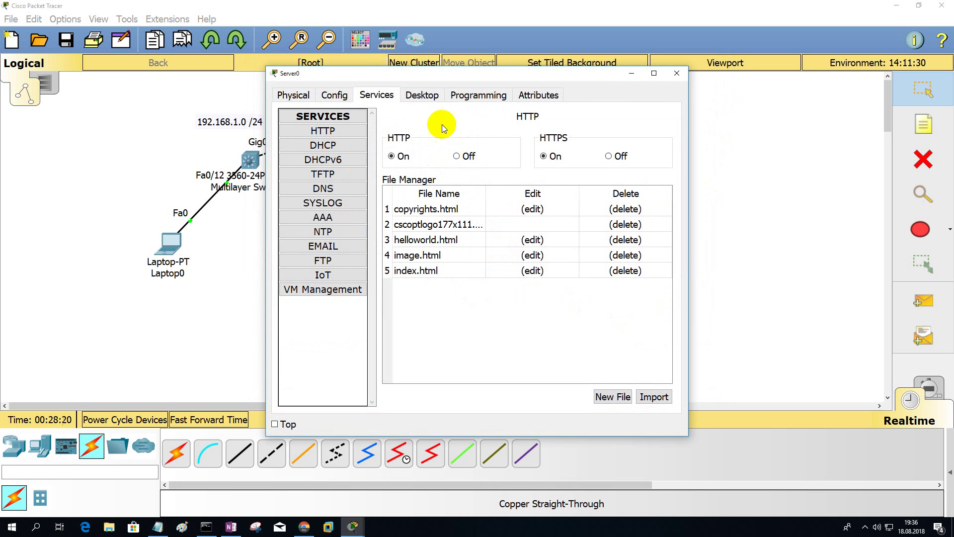
left_click(422, 95)
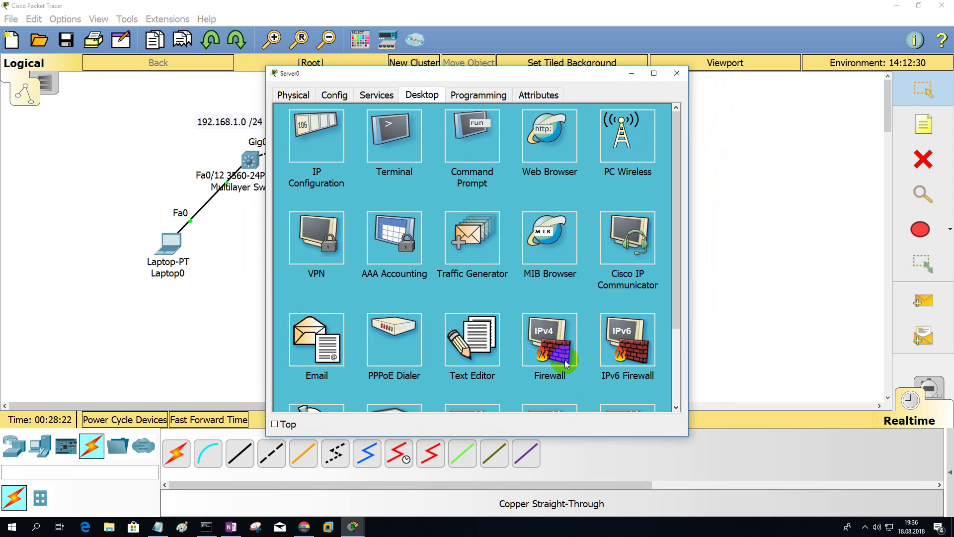
left_click(554, 258)
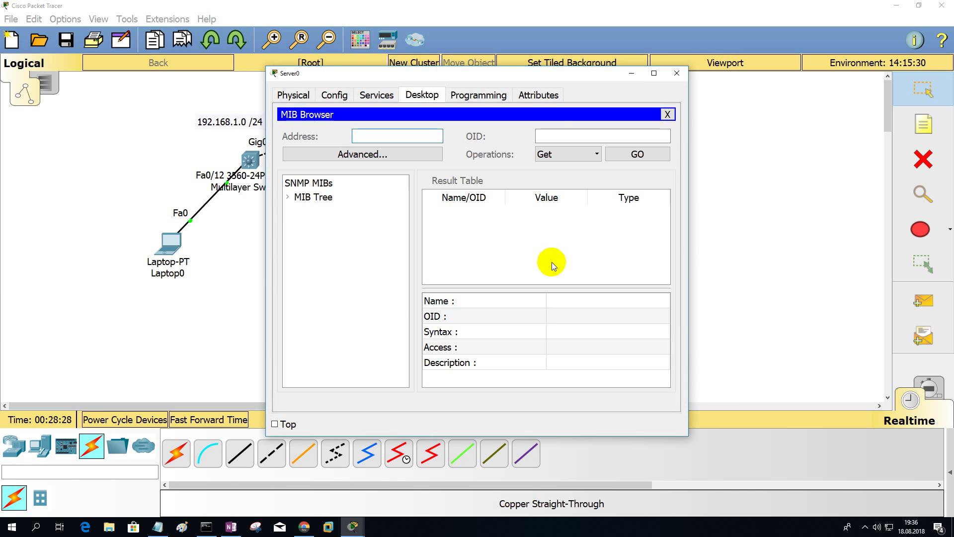
Expand the MIB tree and its router and switch MIB groups, and close the MIB Browser and the Server0 window
left_click(289, 198)
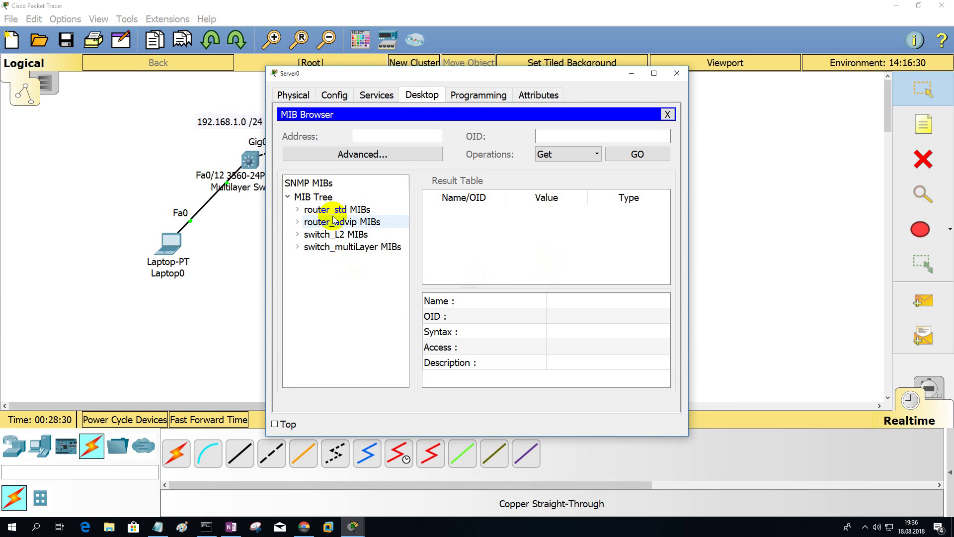
left_click(298, 210)
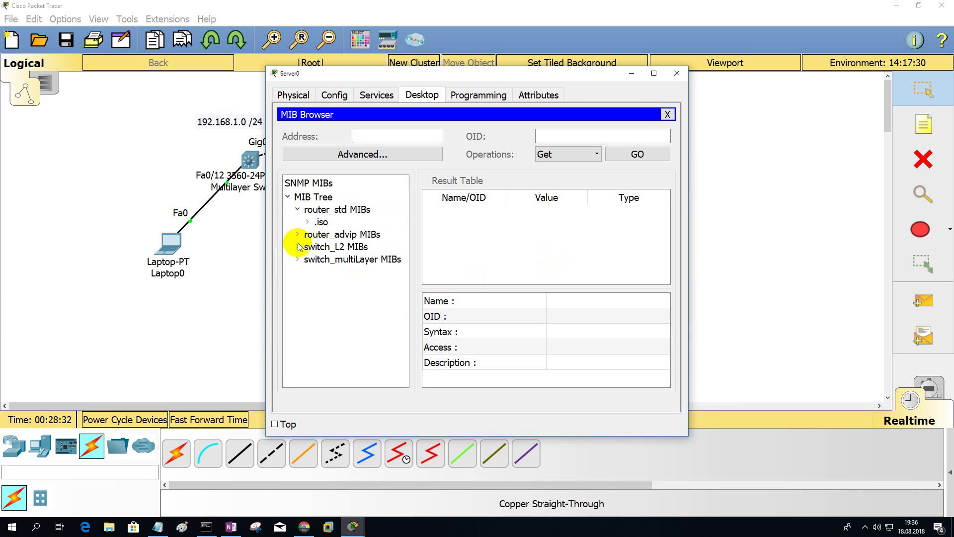
left_click(297, 234)
left_click(297, 259)
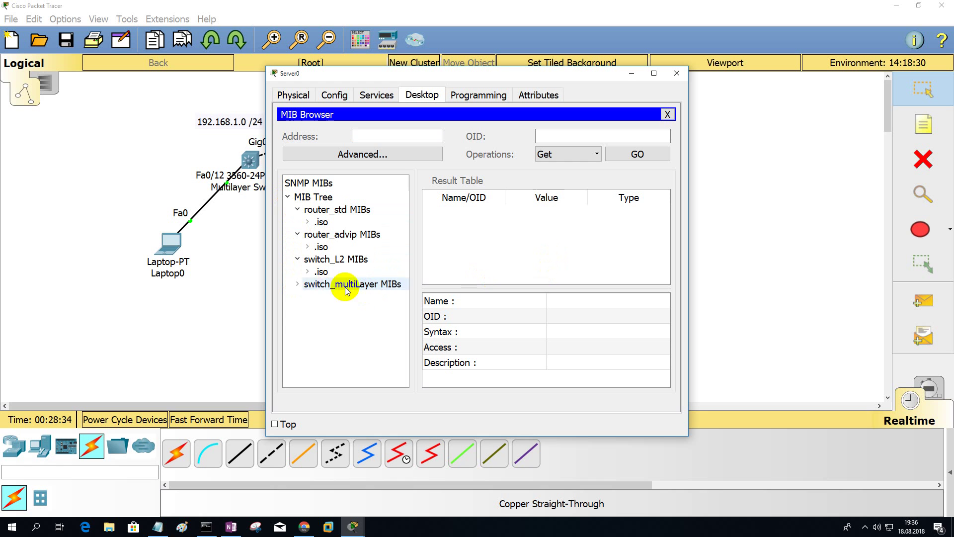
left_click(299, 286)
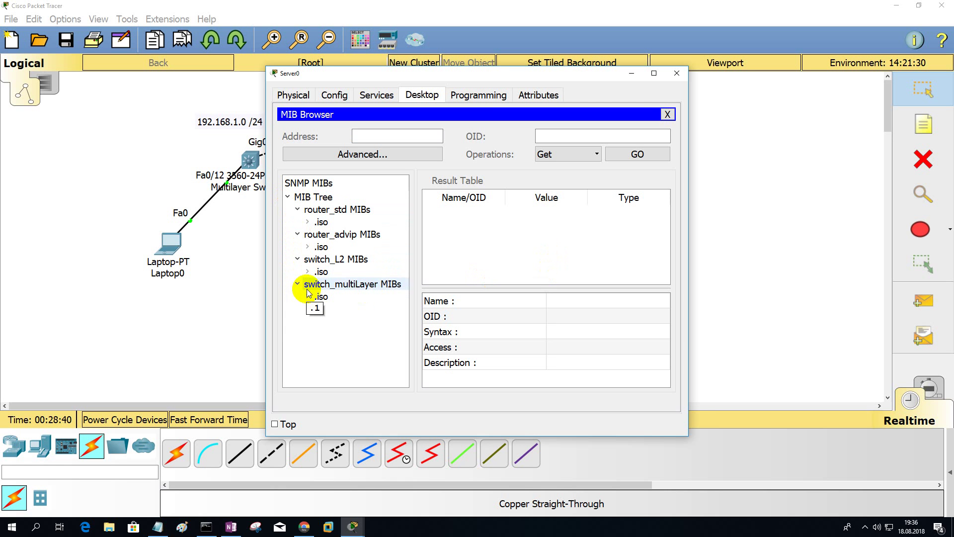
left_click(667, 115)
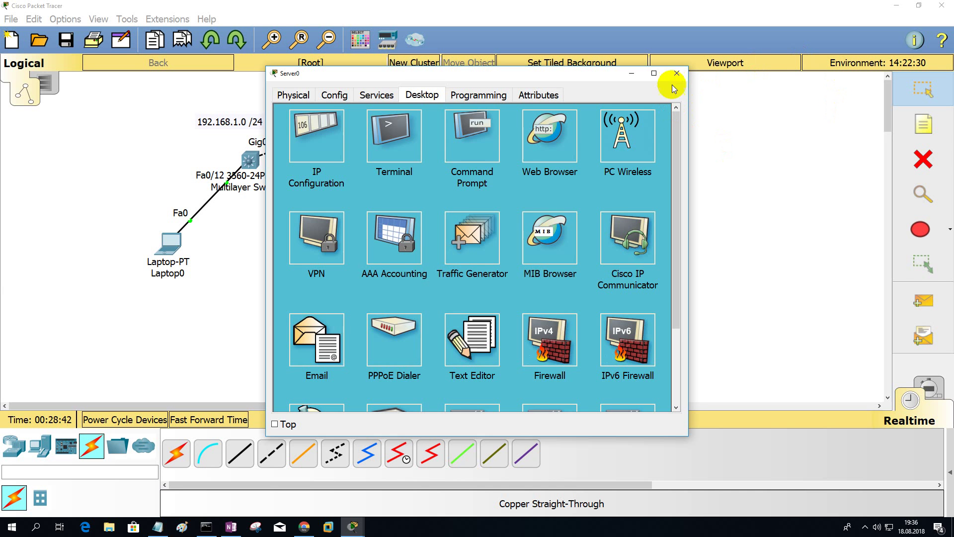
left_click(676, 74)
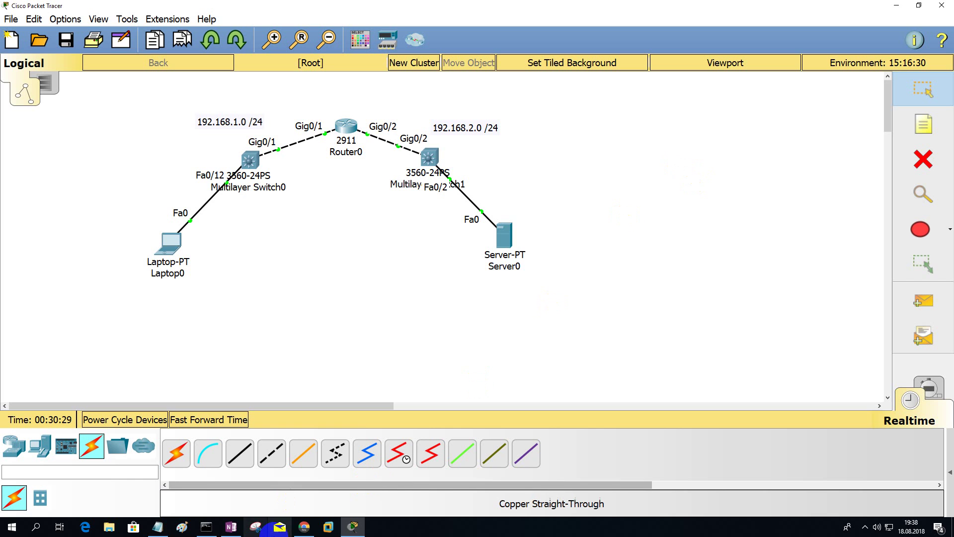
Switch to Chrome, browse to 10.0.1.1 and proceed past the certificate warning to the login page
left_click(305, 525)
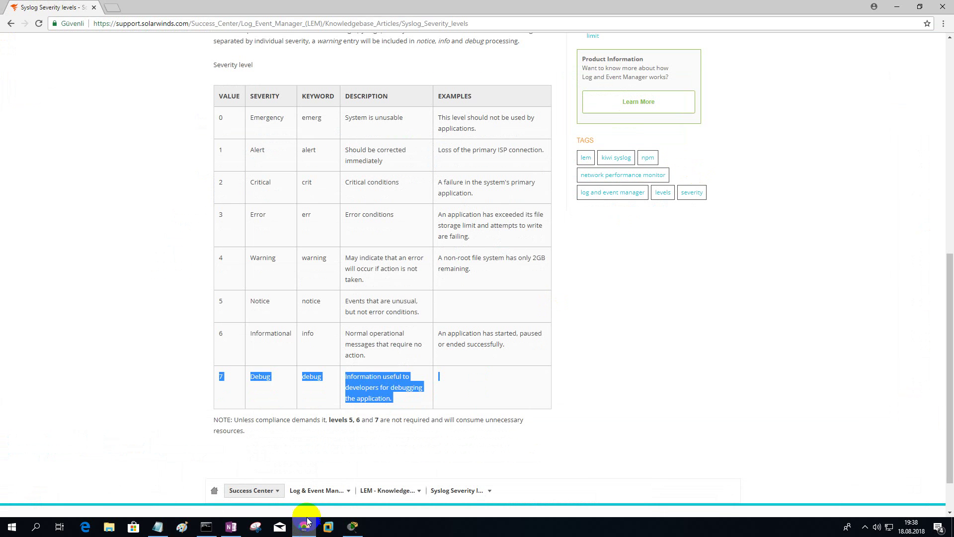
left_click(313, 26)
type("19")
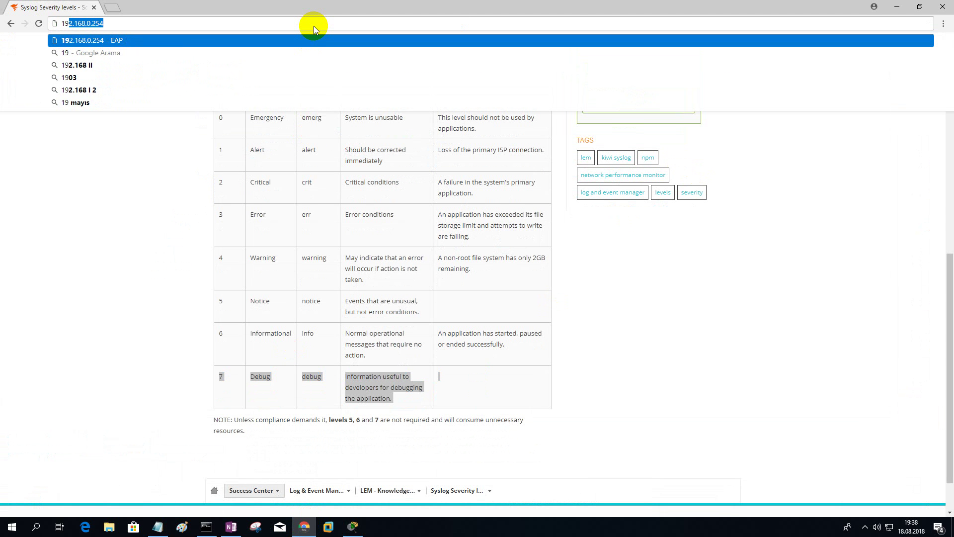
key("BackSpace")
key("BackSpace")
type("0.0.1.1")
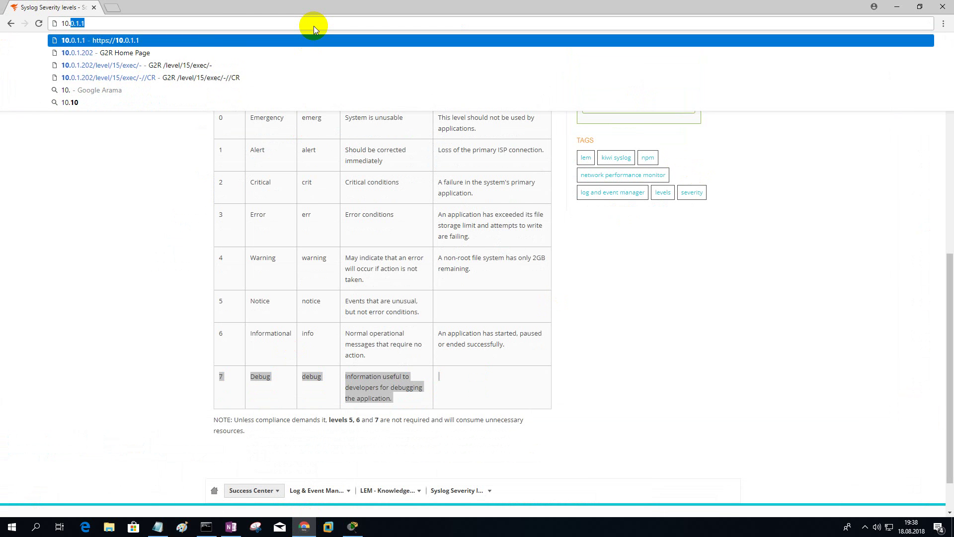
key("Return")
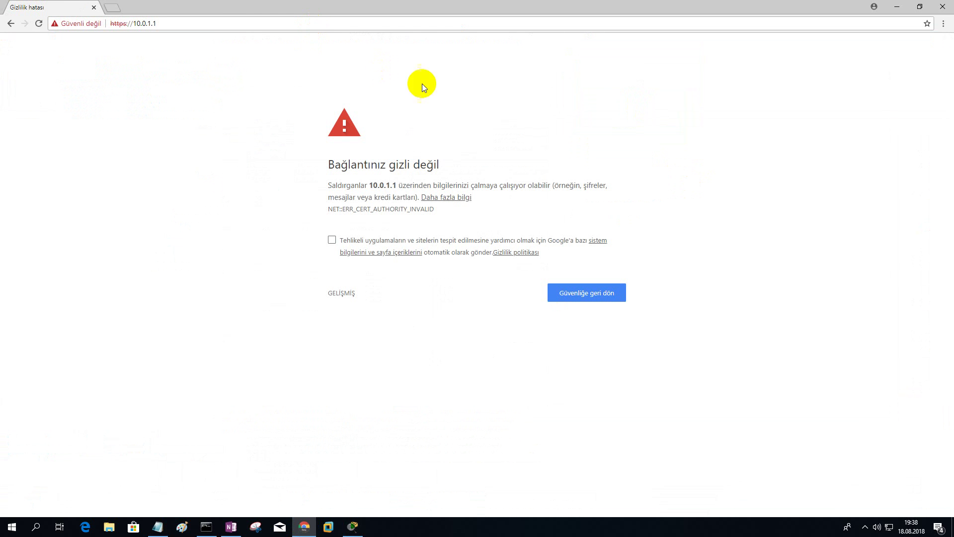
left_click(337, 292)
left_click(423, 369)
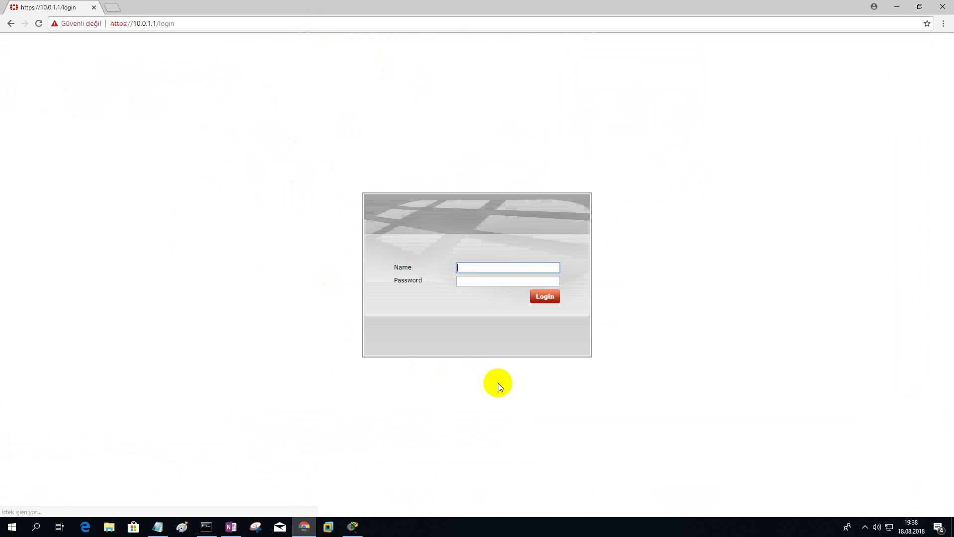
Log in to the firewall with the administrator's user name and account password
type("sinan")
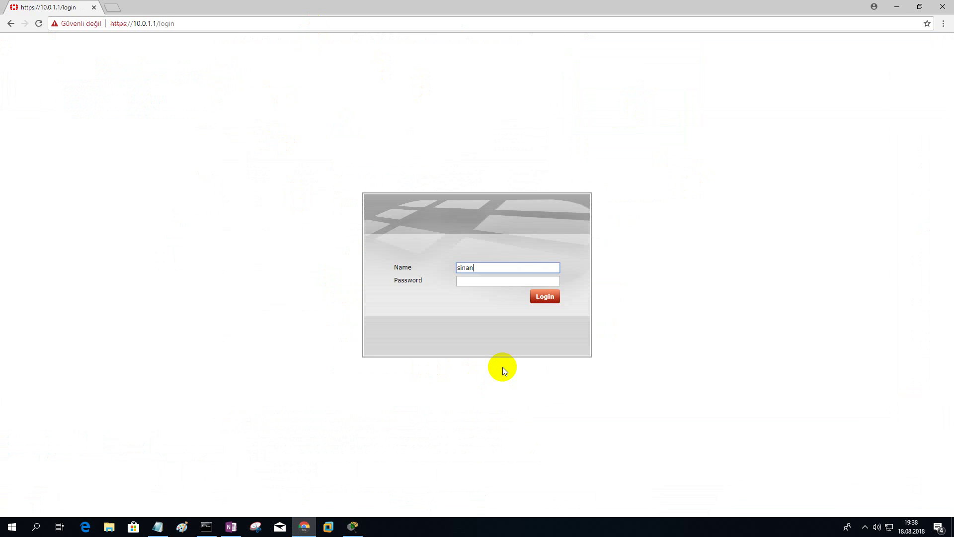
key("Tab")
type("••••••••")
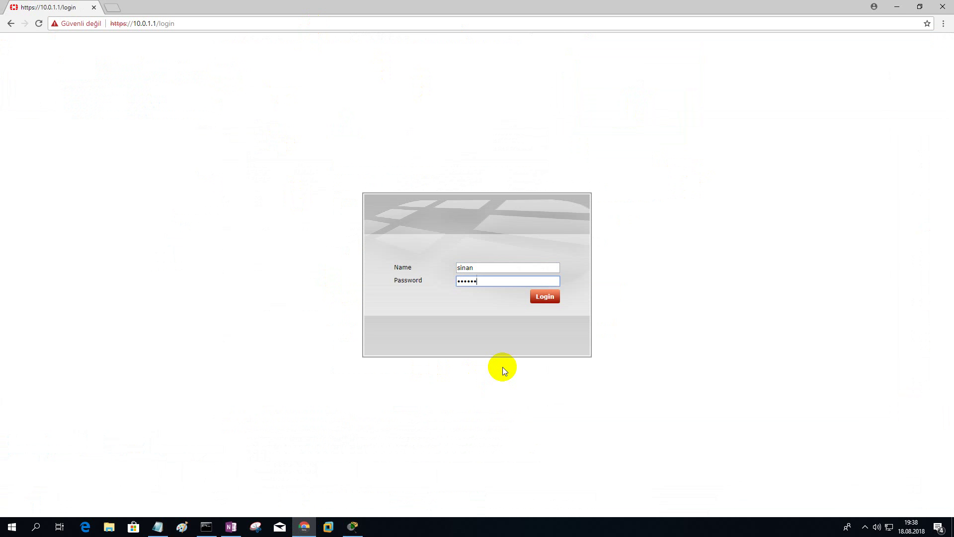
key("Return")
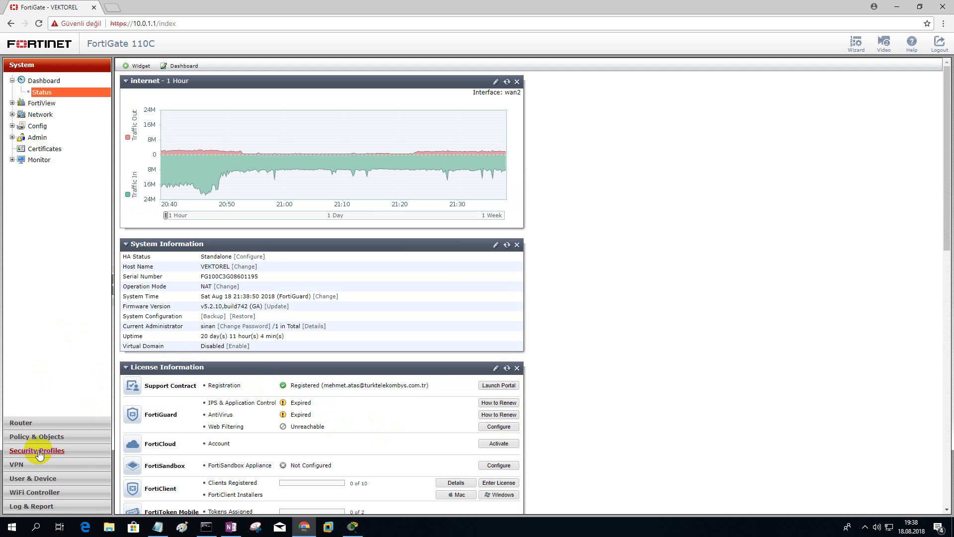
Show the FortiGate's forward traffic log and event log categories, and open the Log Settings page
left_click(48, 510)
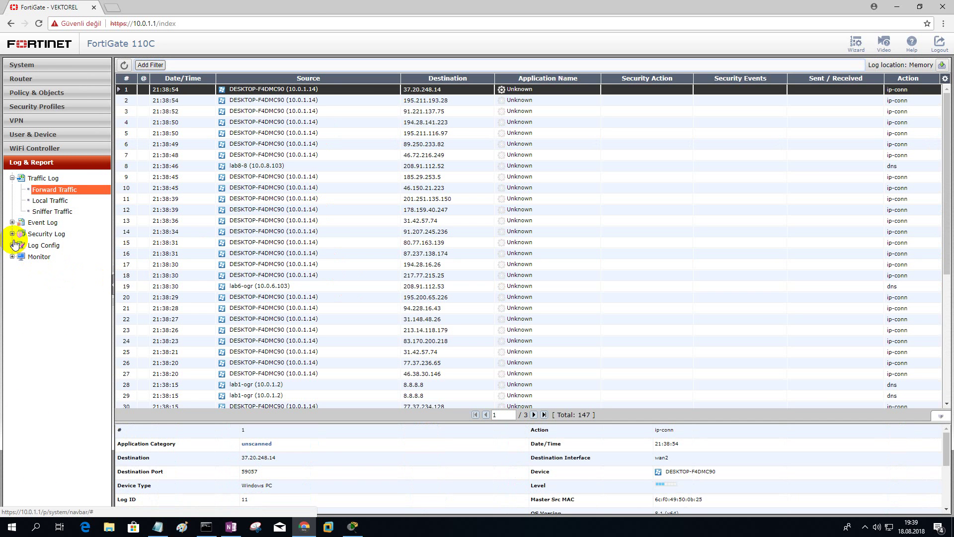
left_click(42, 222)
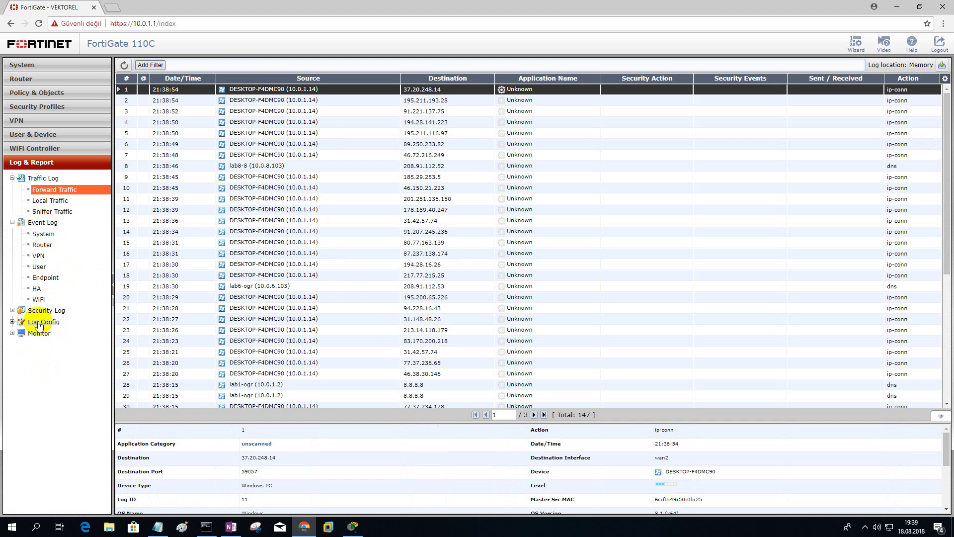
left_click(12, 323)
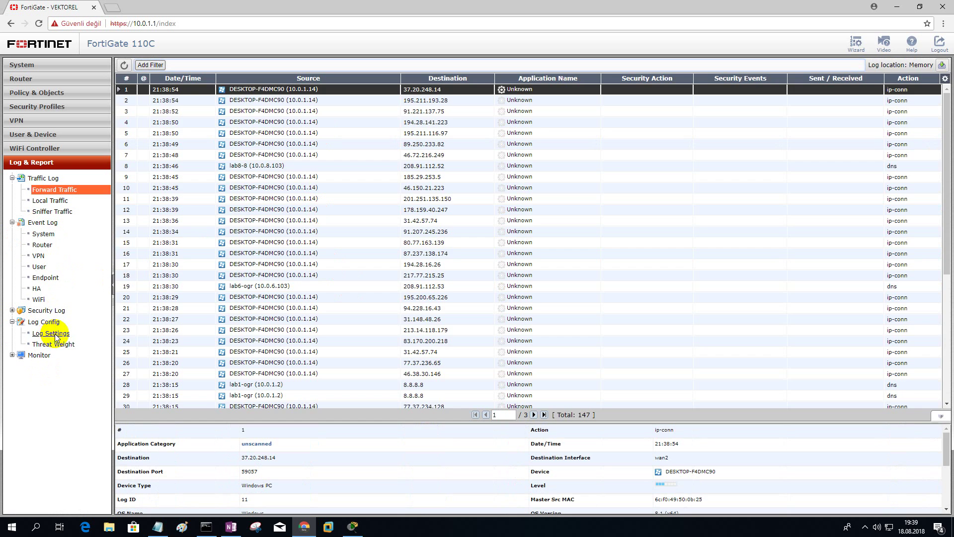
left_click(51, 334)
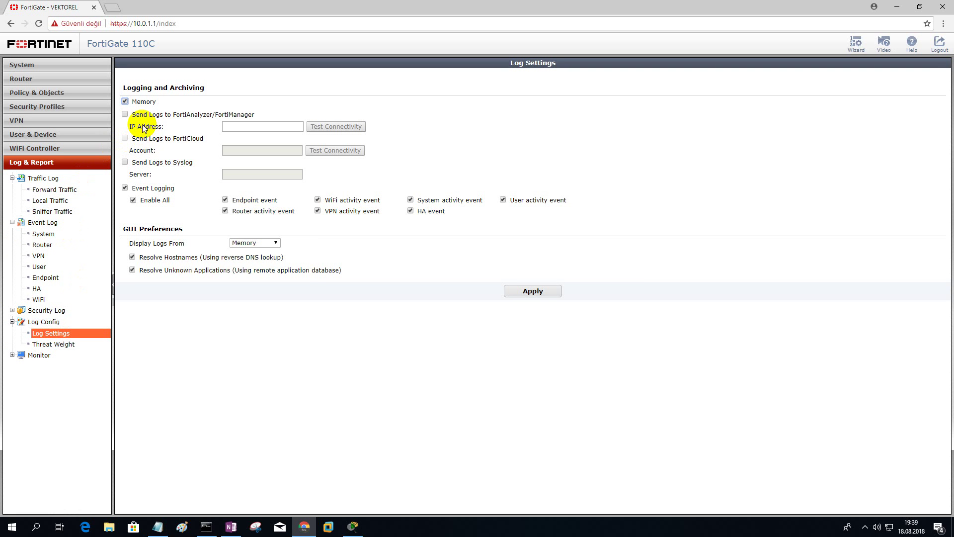
Enable Send Logs to Syslog and set the syslog server to 192.168.2.2
left_click(125, 162)
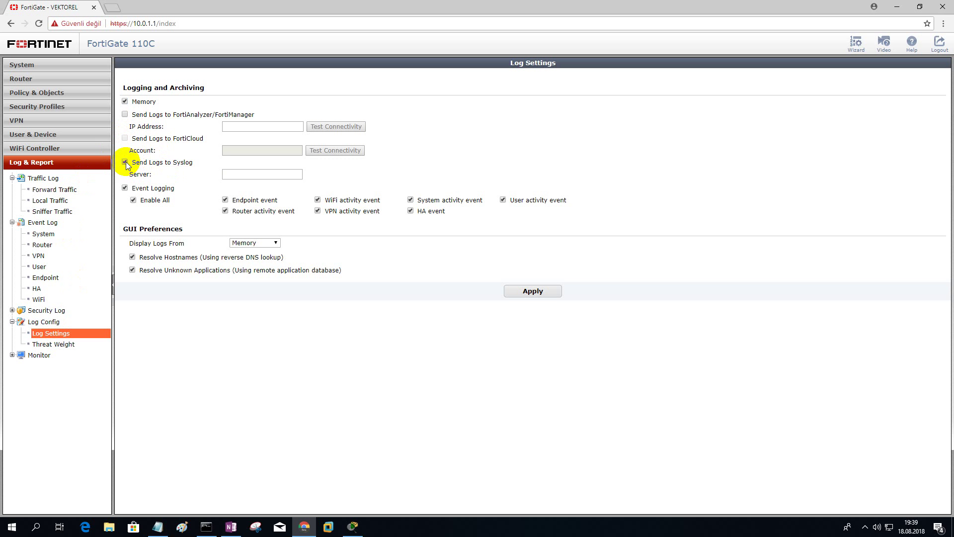
left_click(250, 174)
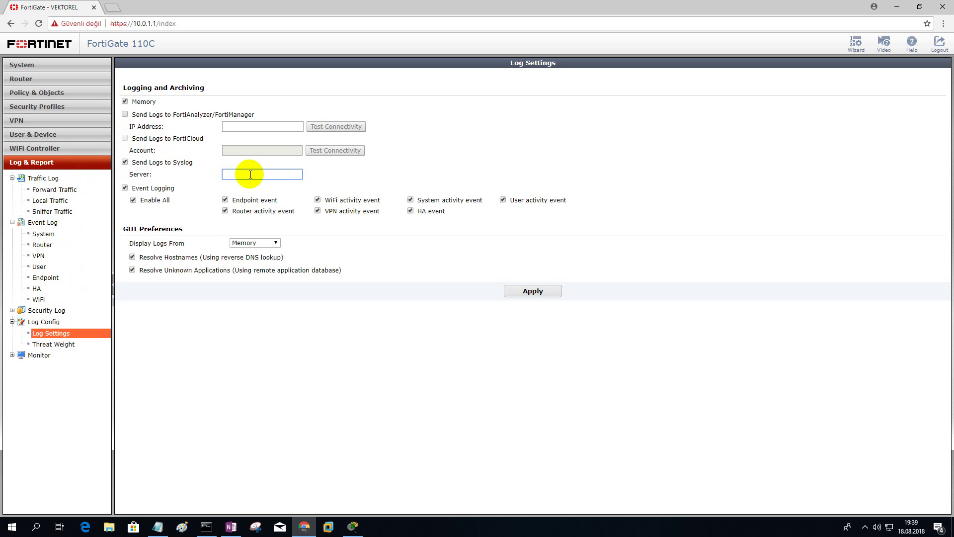
type("192.168.2.2")
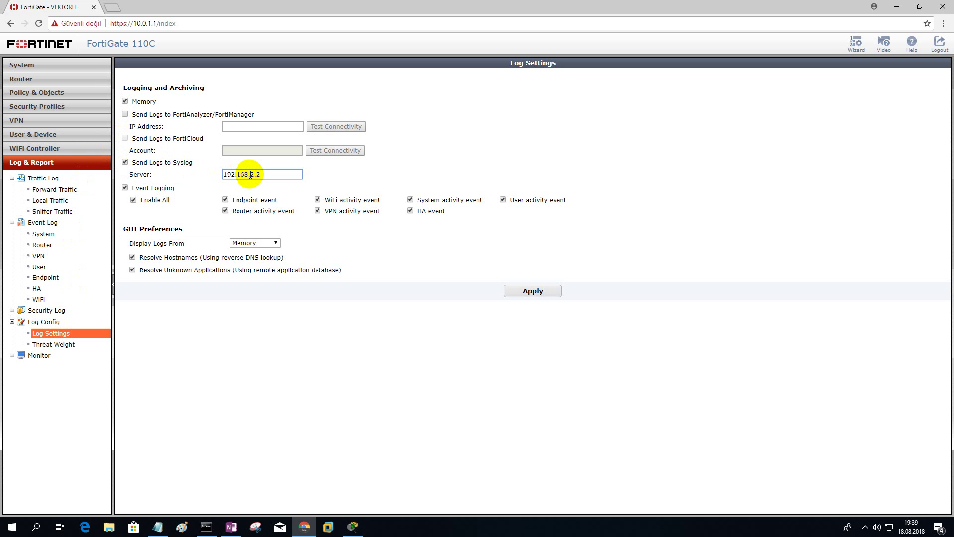